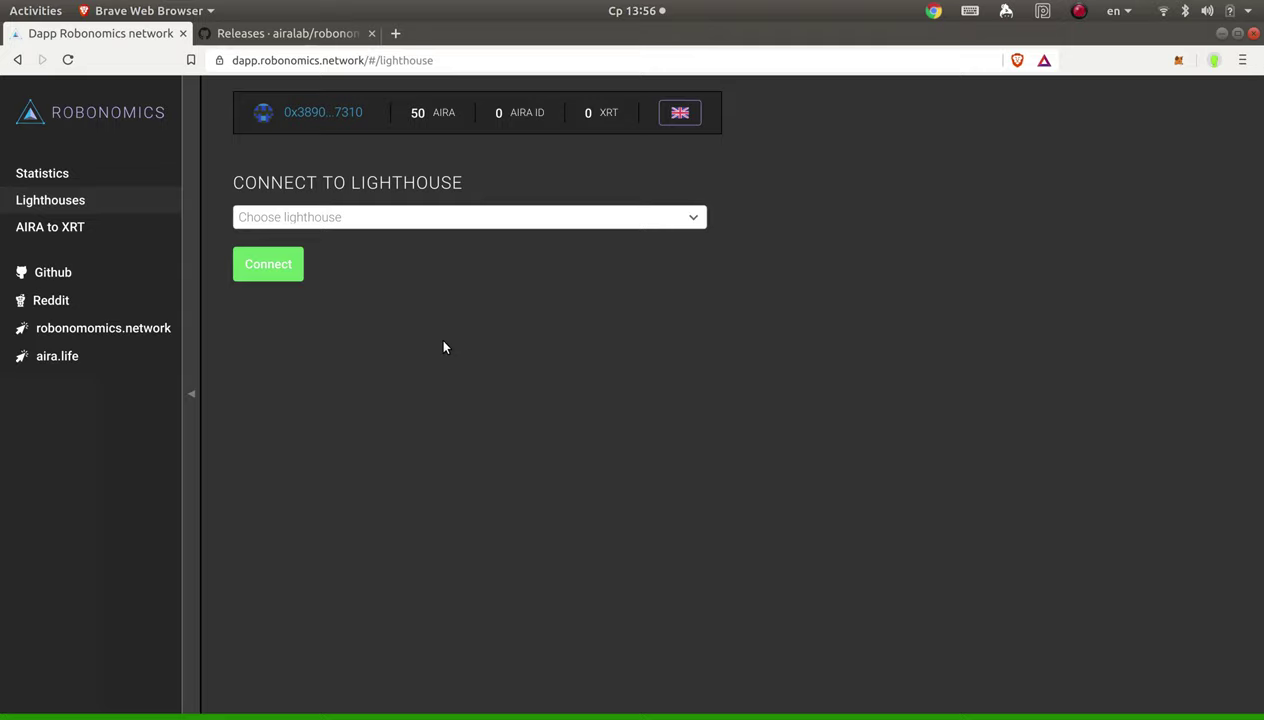
Step: Look through the available lighthouses and choose New lighthouse to show its creation form
click(435, 219)
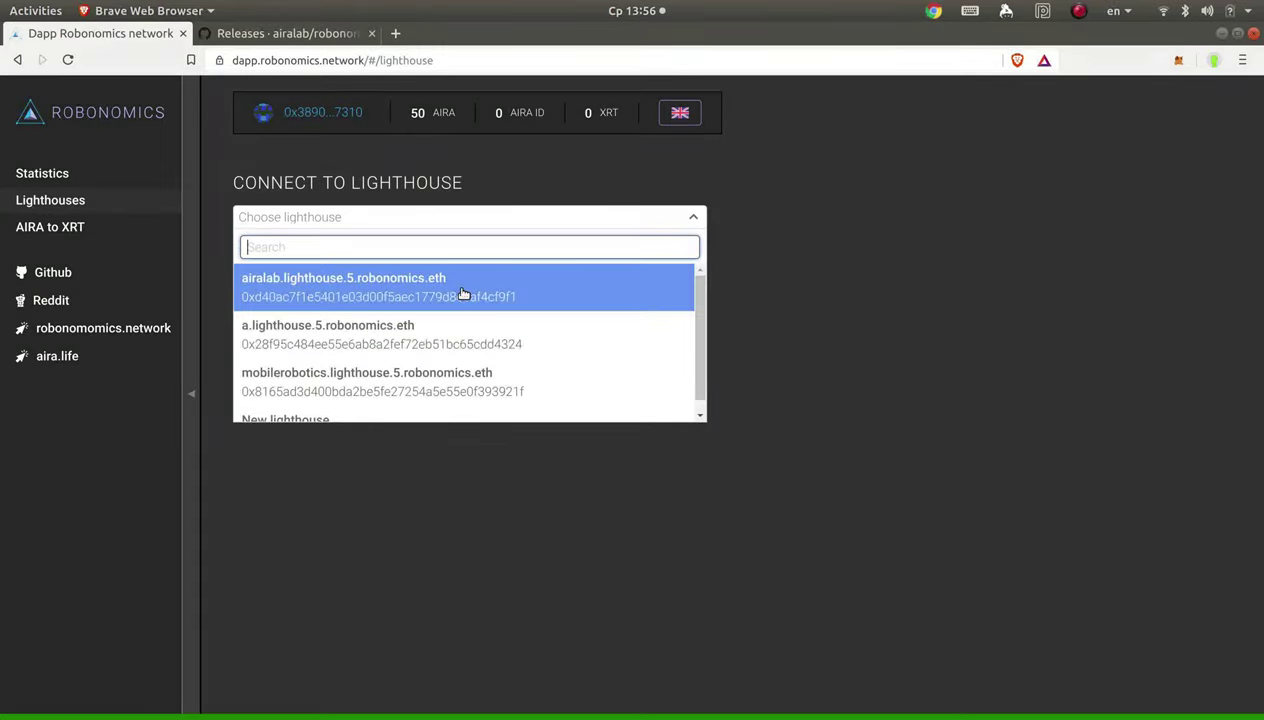
scroll(463, 293, down, 1)
scroll(463, 293, up, 1)
scroll(463, 293, down, 1)
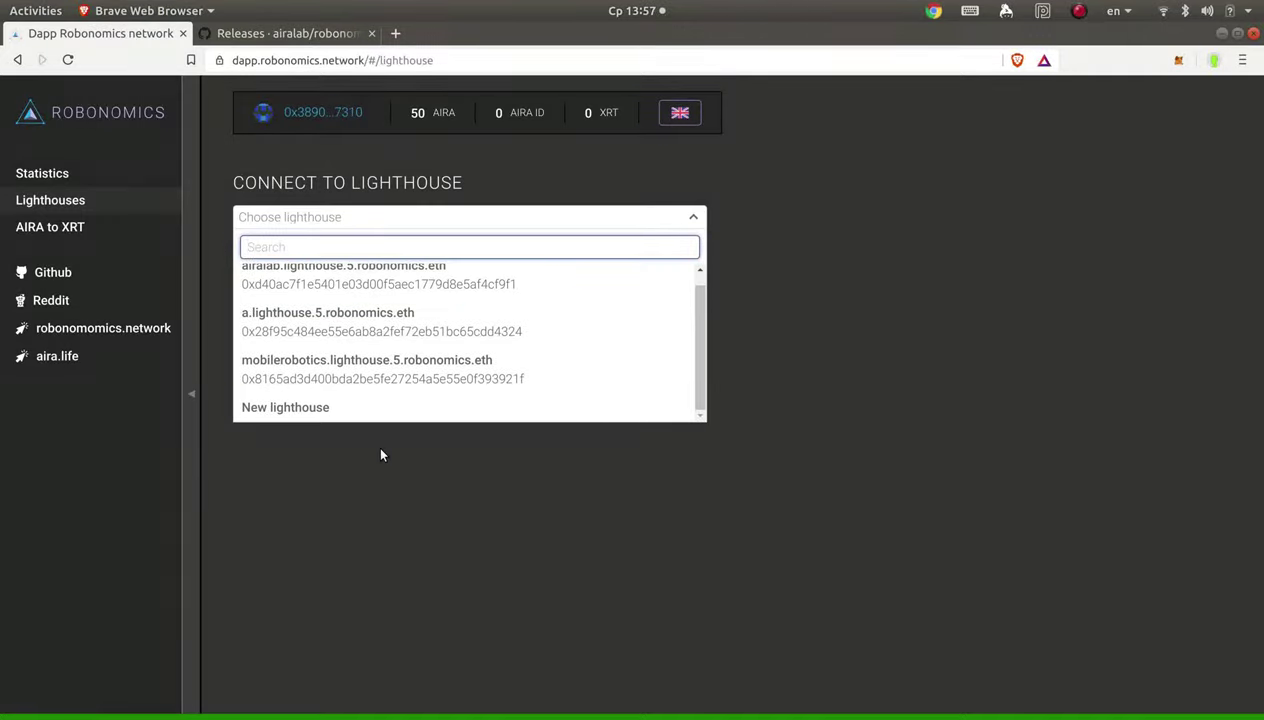
click(378, 415)
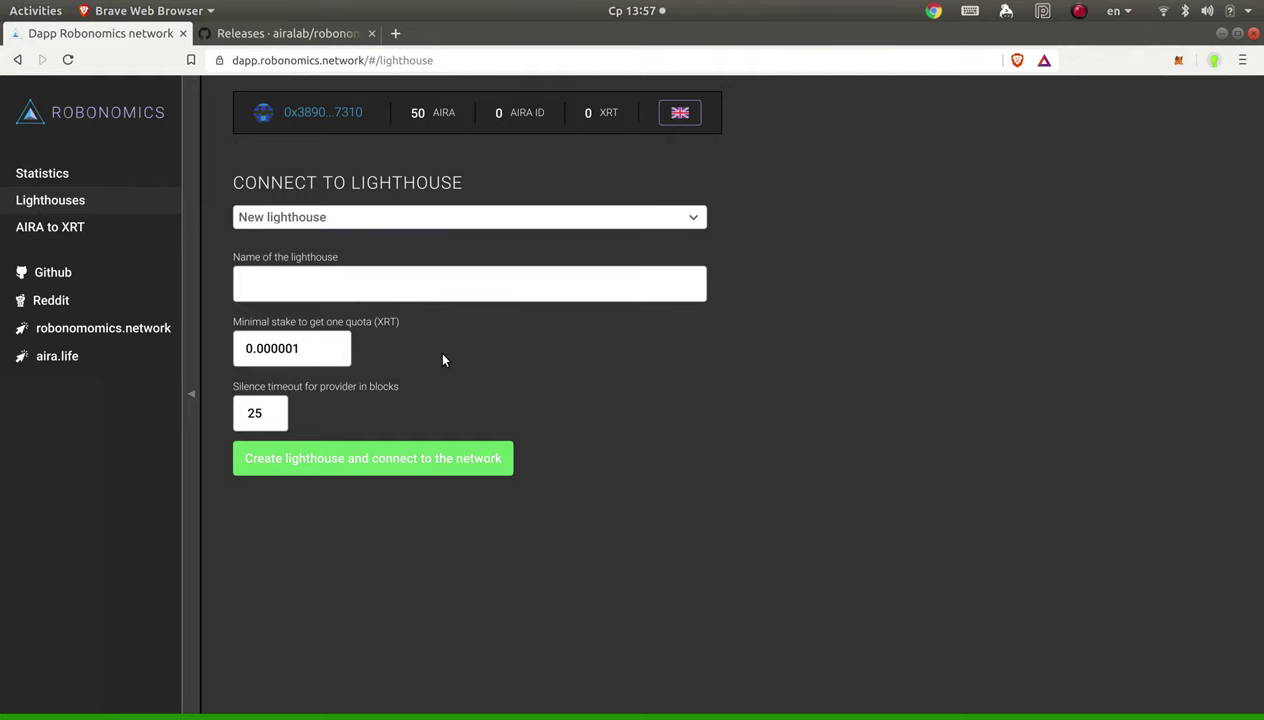
Step: Open the AIRA to XRT page and switch the interface language to Russian
click(84, 223)
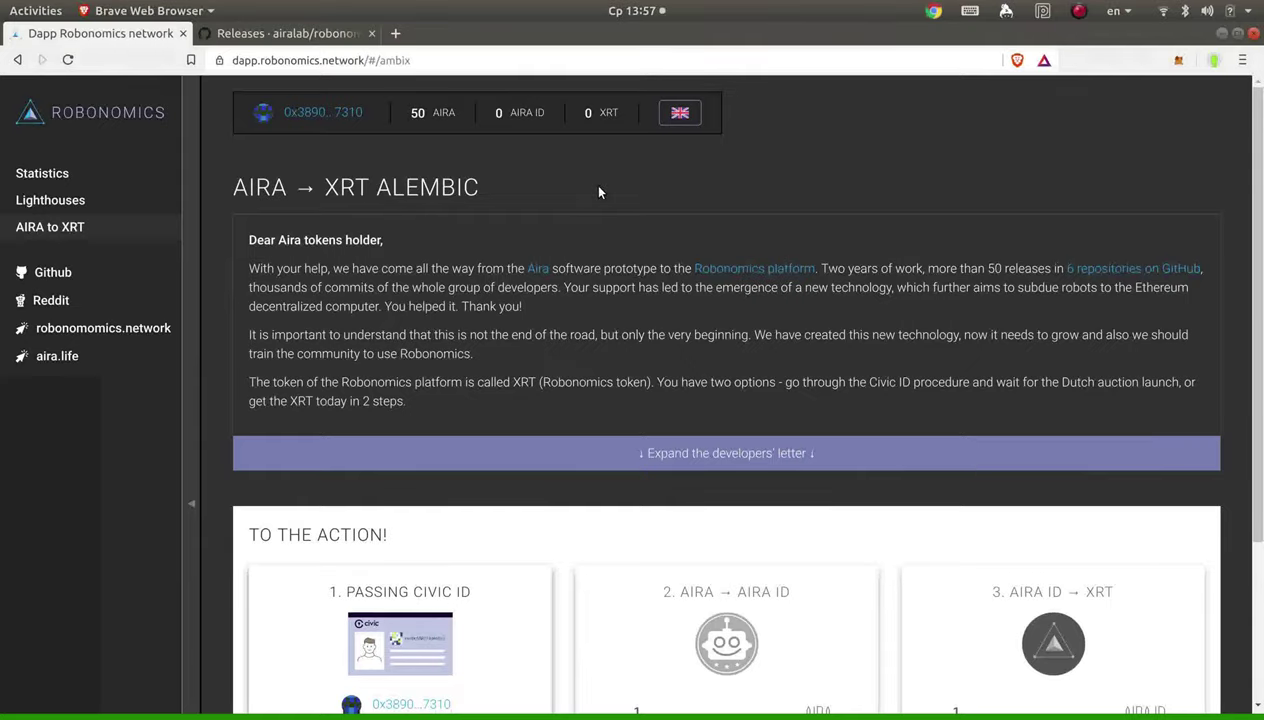
click(678, 114)
click(680, 153)
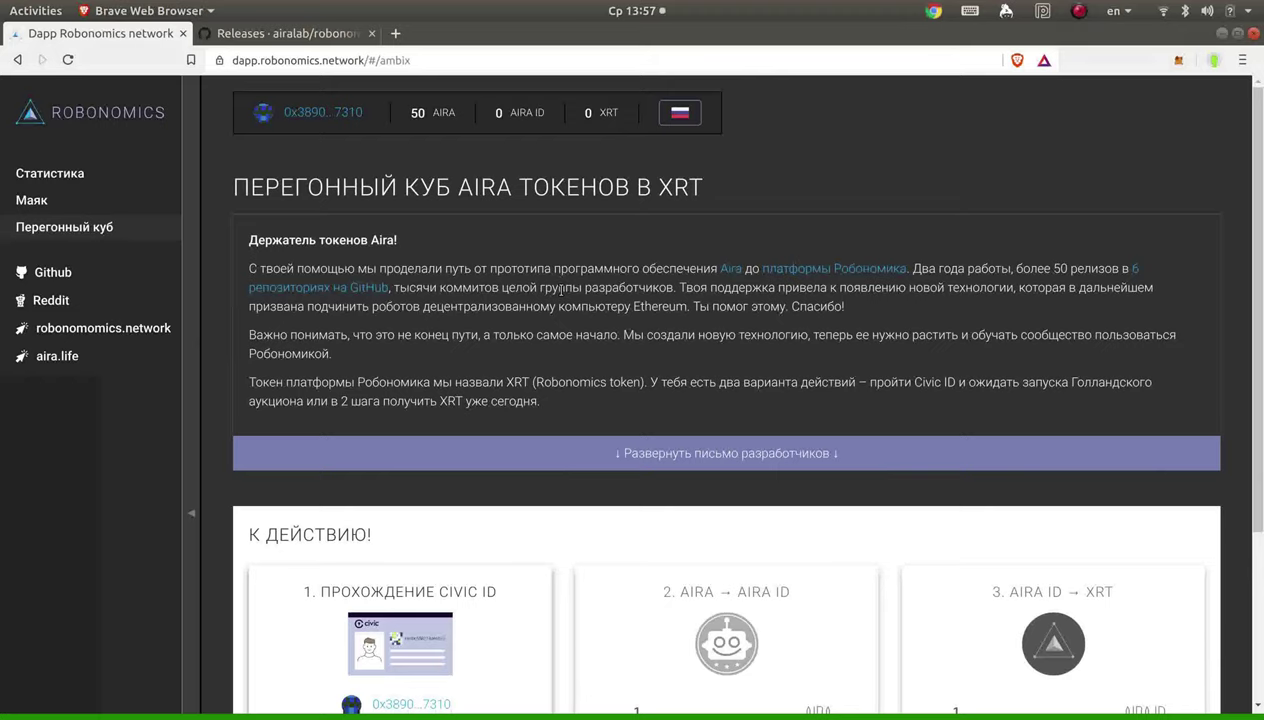
Step: Expand the developers' letter and read the comparison of the AIRA → AIRA ID and AIRA → AIRA ID → XRT options
click(804, 443)
scroll(565, 379, down, 3)
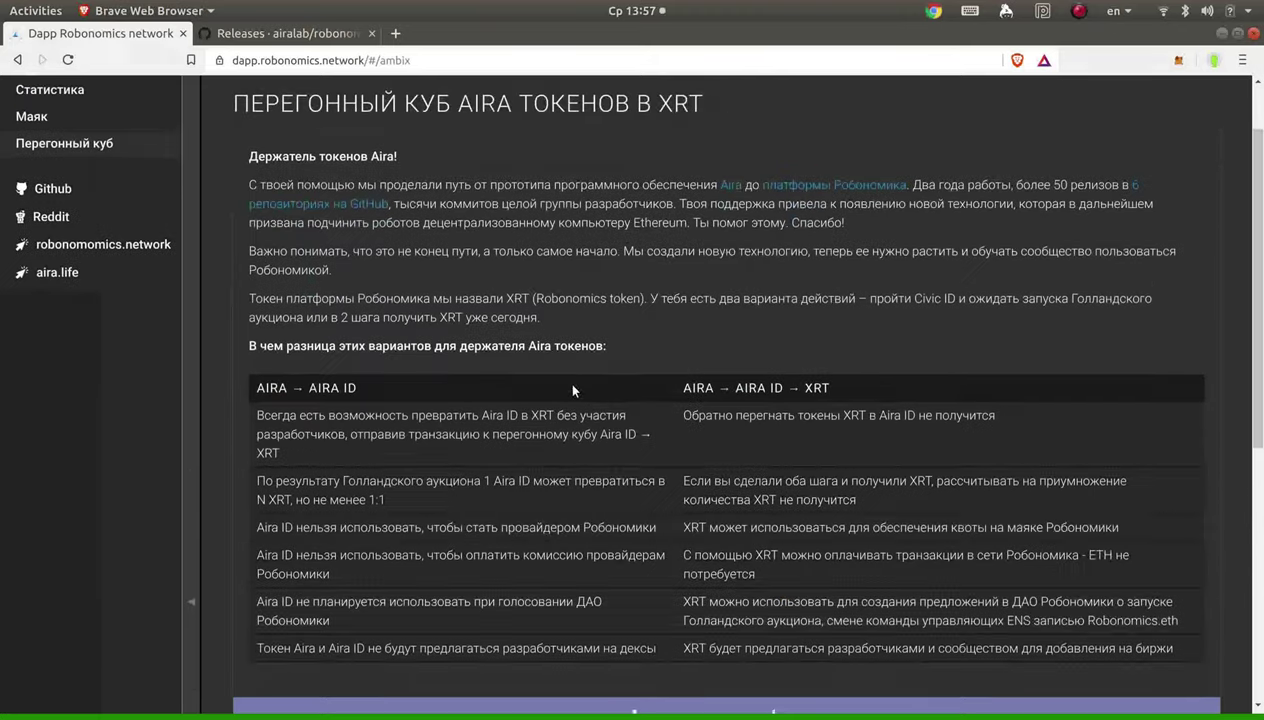
drag(250, 262, 1163, 593)
click(894, 425)
scroll(900, 428, up, 3)
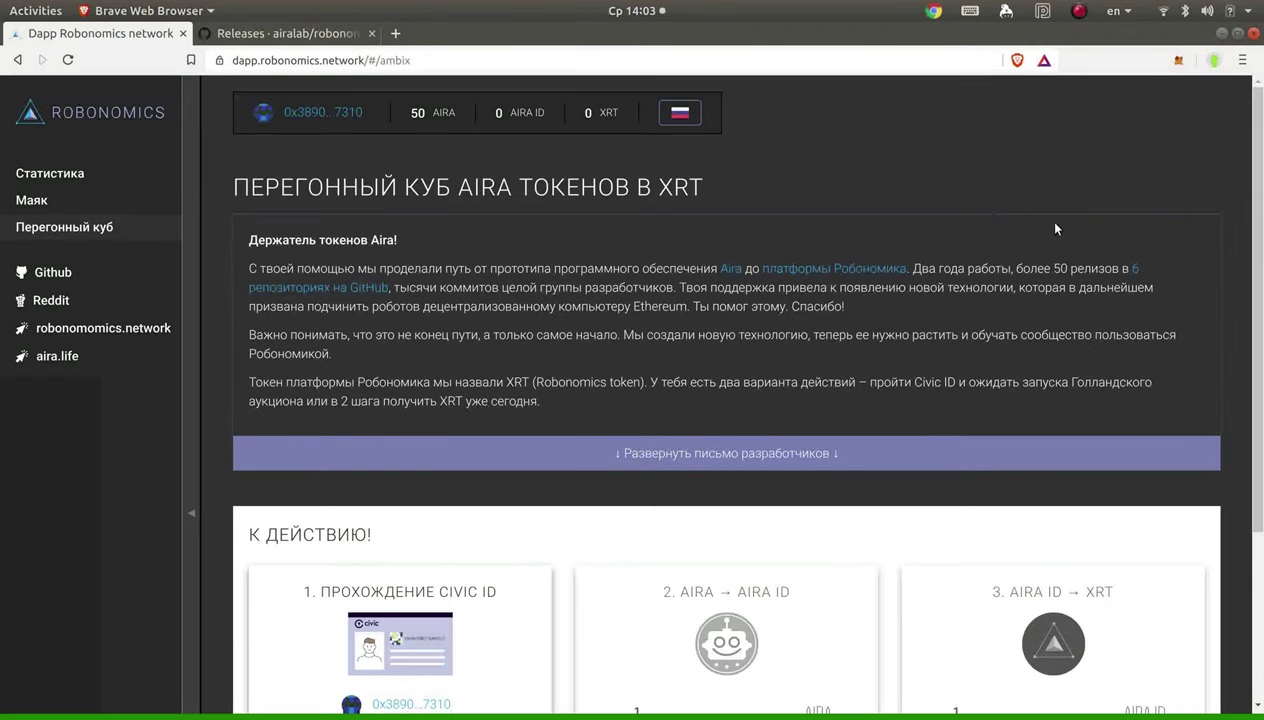
Step: Review the three conversion stages and start the Civic ID verification for the connected account
scroll(1014, 247, down, 3)
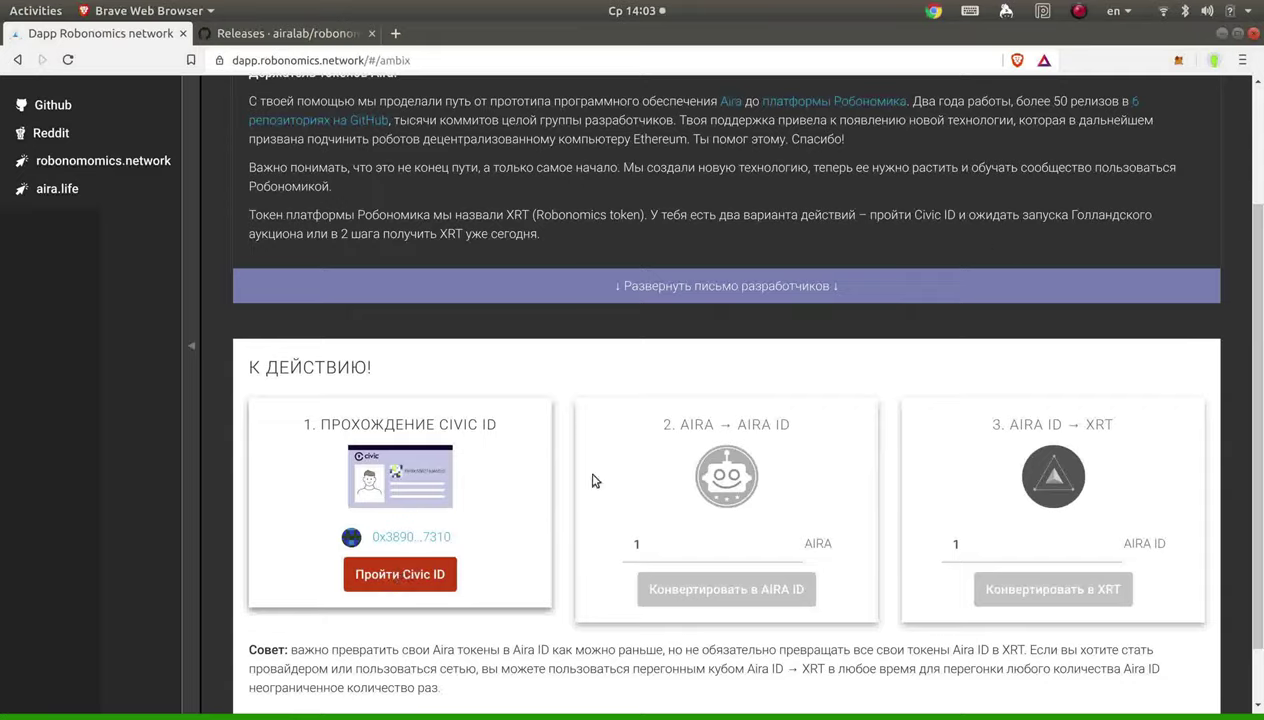
scroll(634, 389, up, 3)
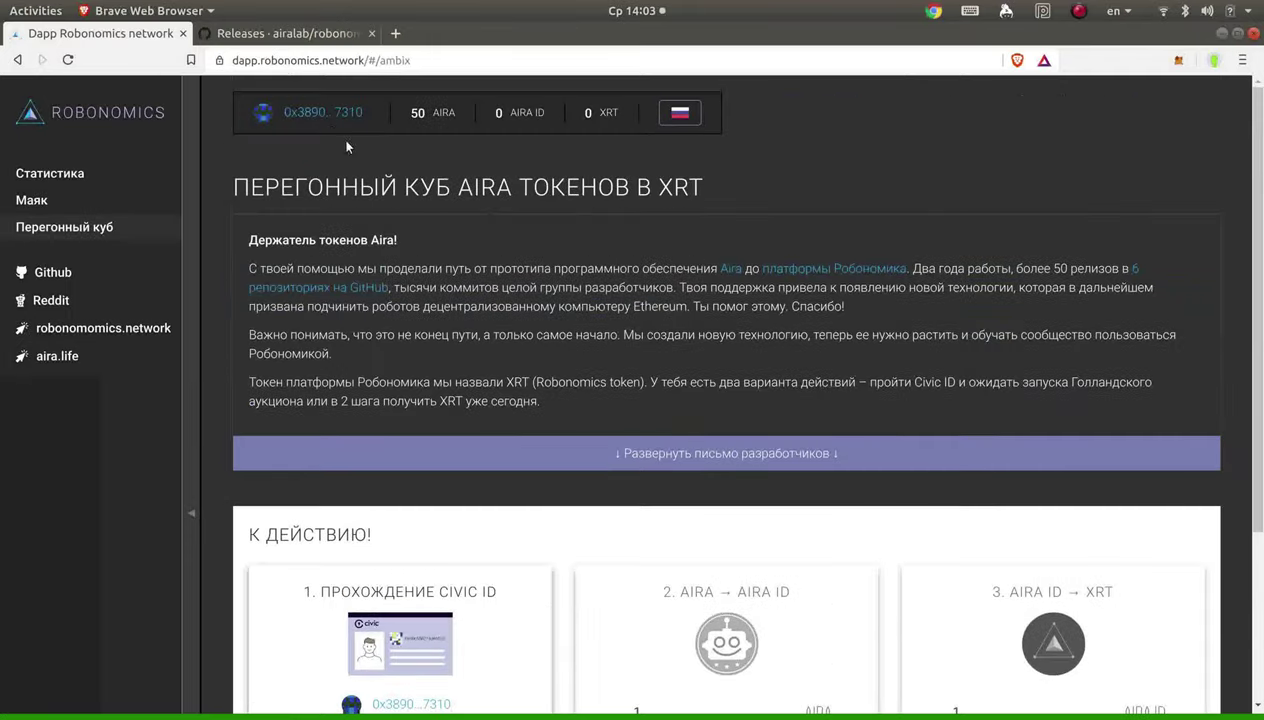
scroll(431, 375, down, 3)
scroll(519, 438, up, 3)
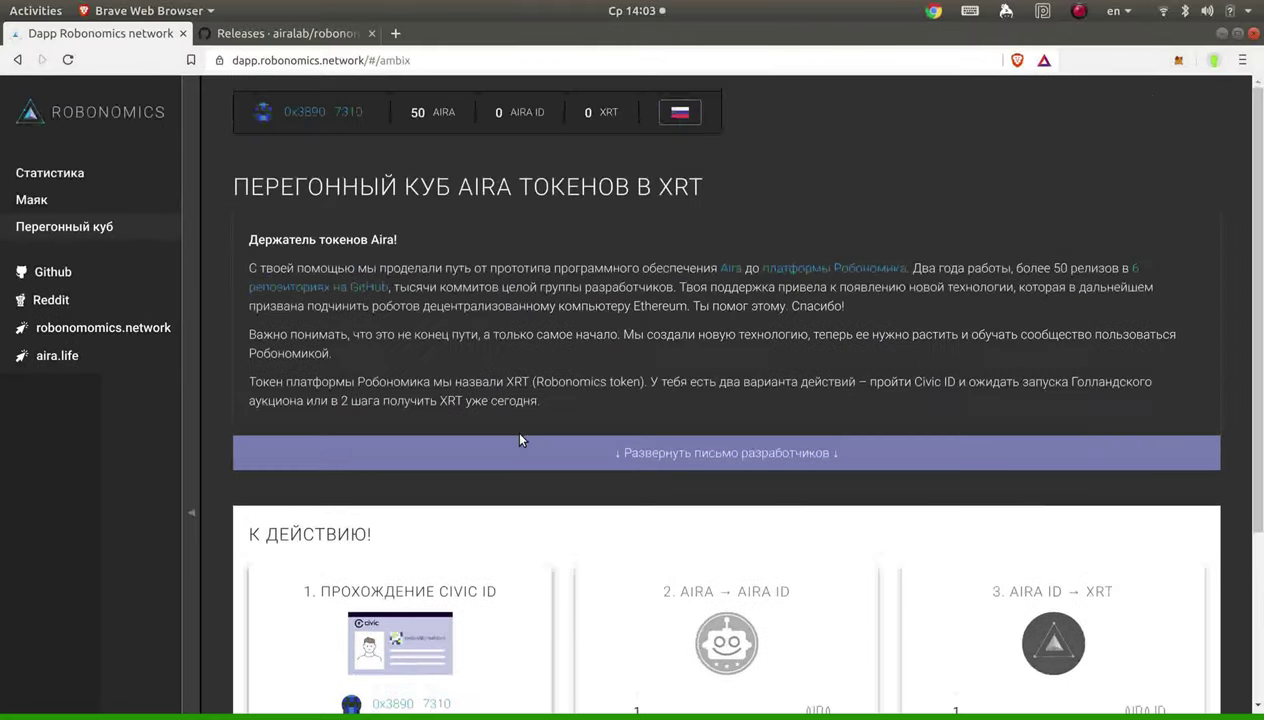
scroll(519, 438, down, 3)
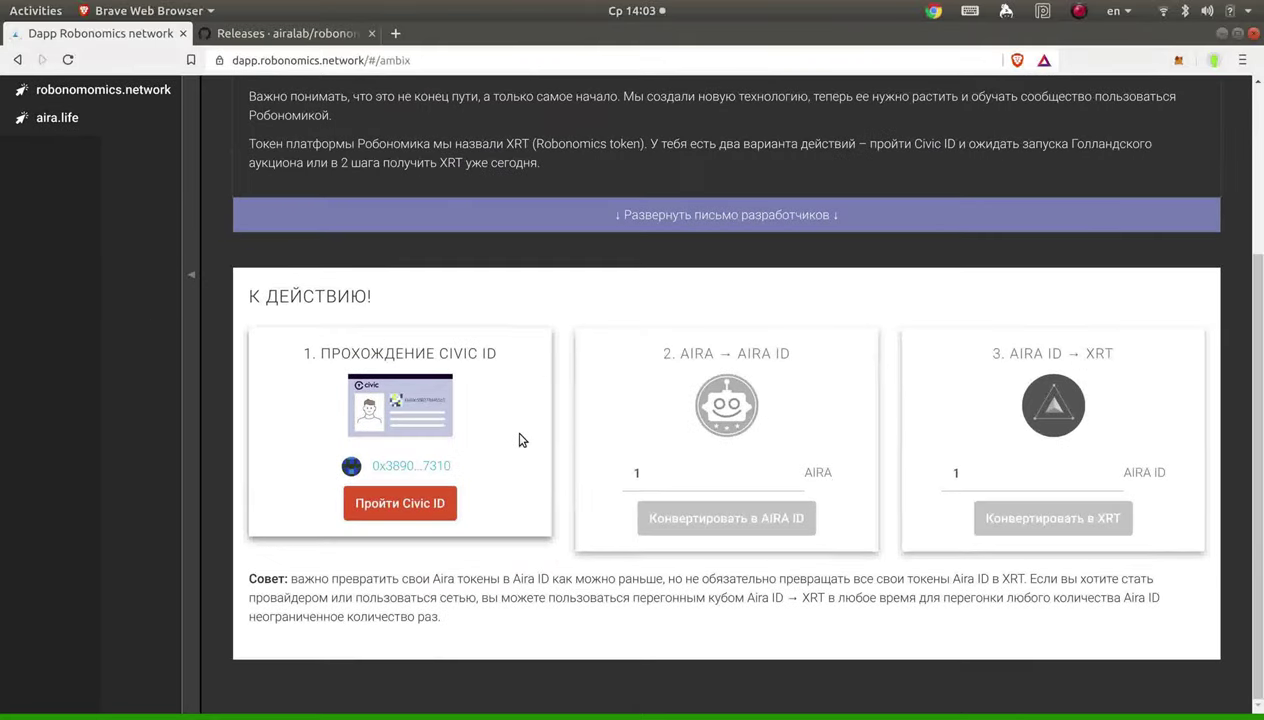
click(400, 505)
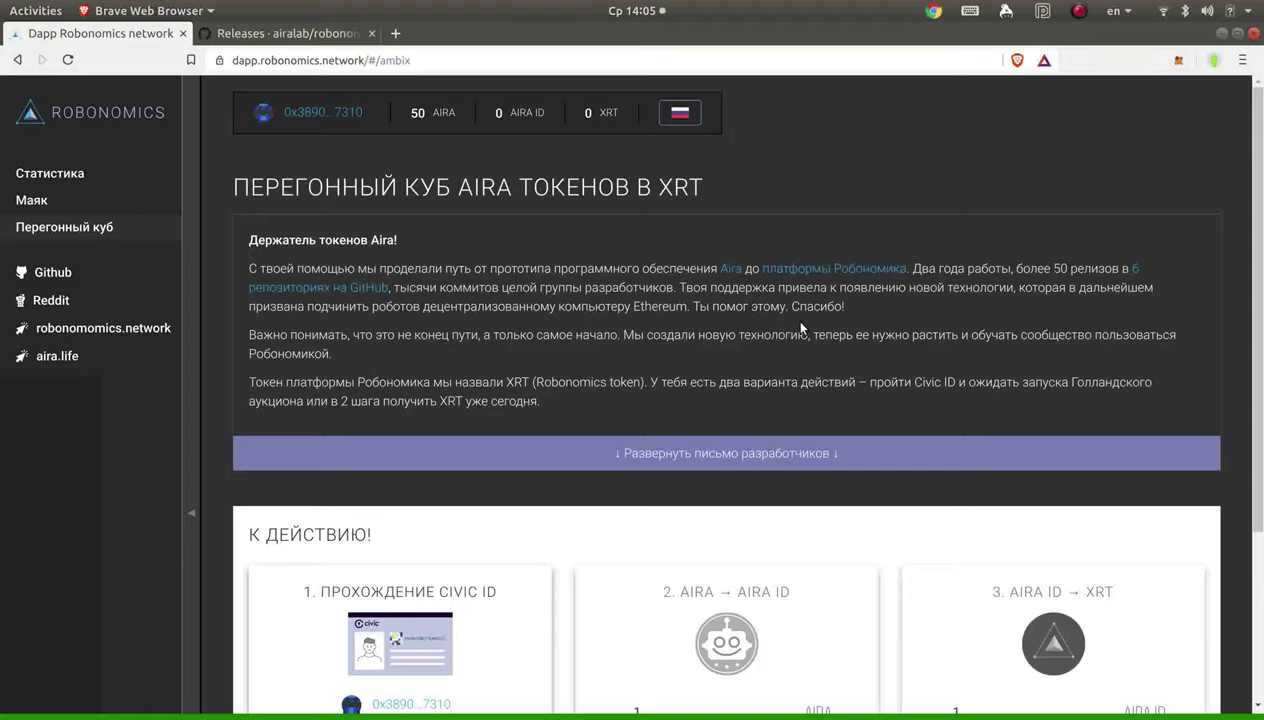
Step: Set the AIRA → AIRA ID amount to 50 AIRA and request the conversion to AIRA ID
scroll(640, 450, down, 5)
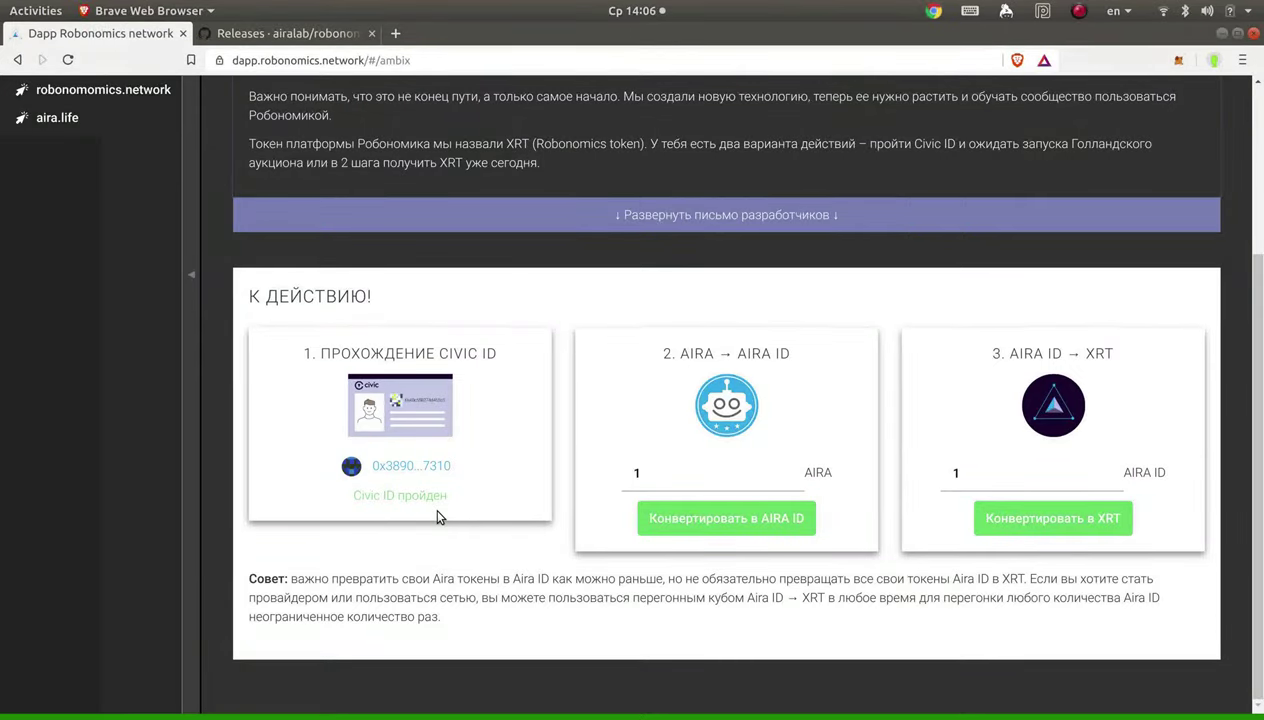
scroll(436, 515, up, 2)
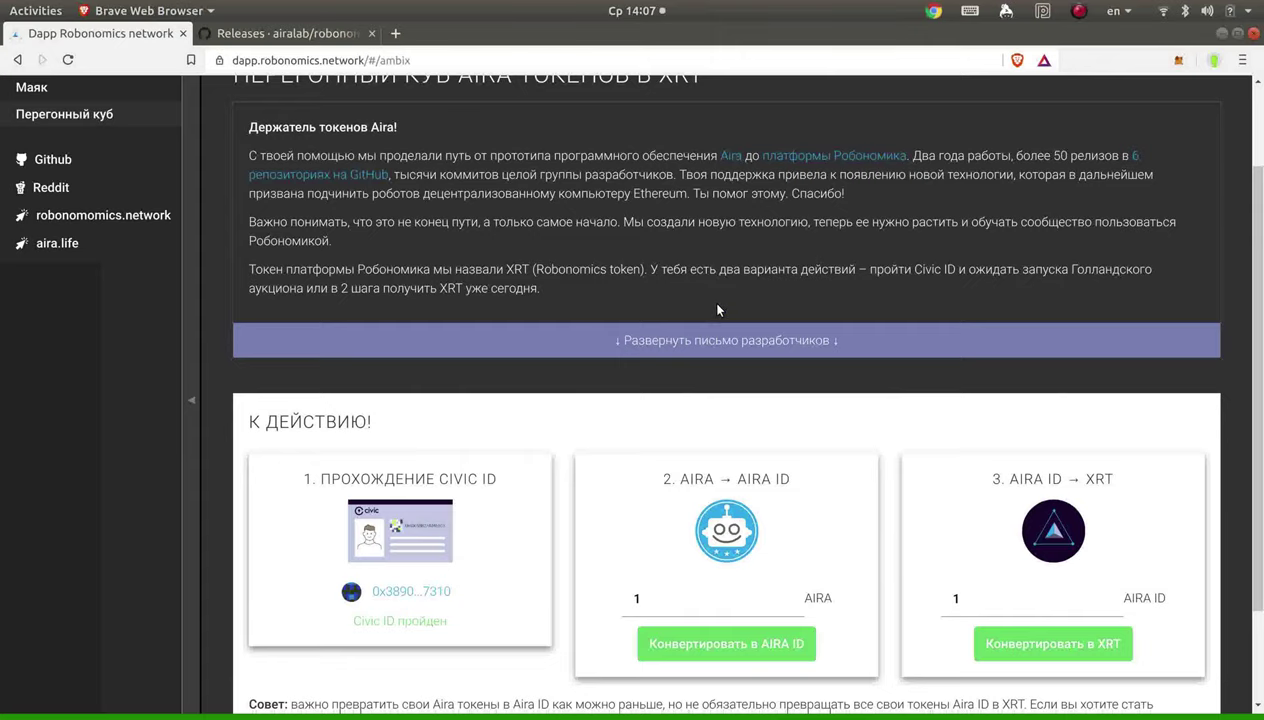
scroll(717, 310, down, 1)
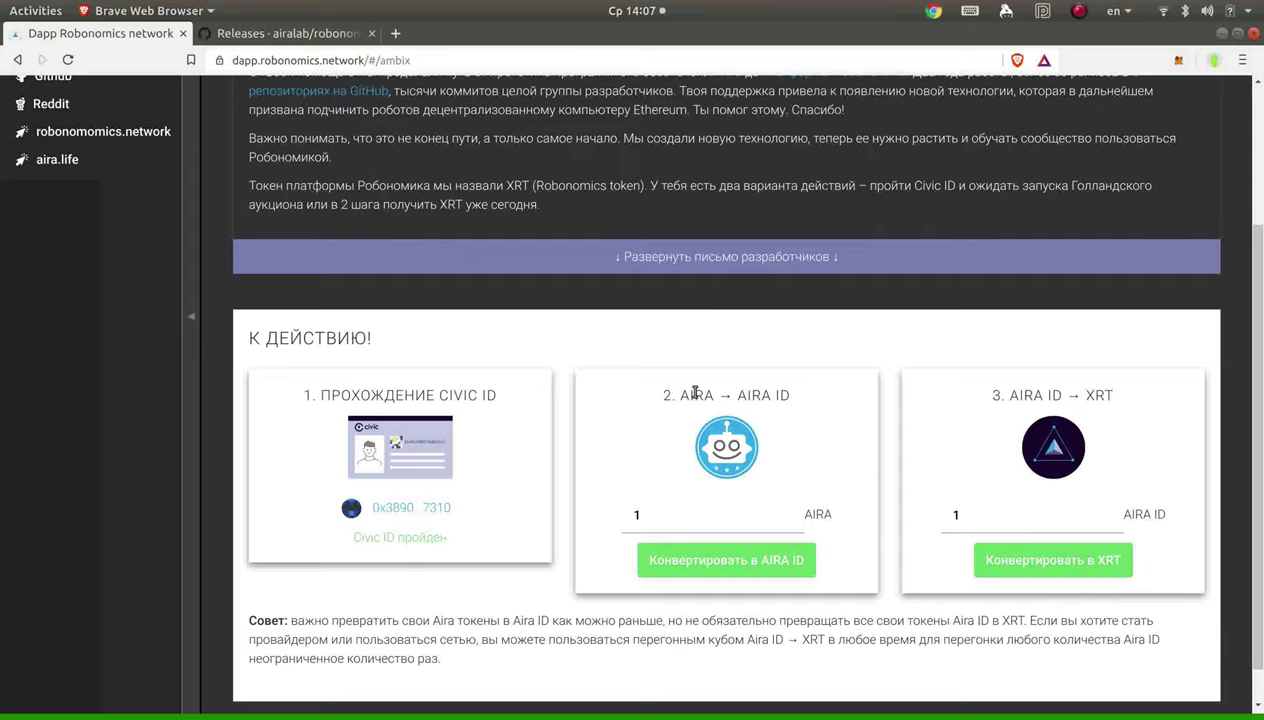
scroll(695, 392, up, 1)
scroll(695, 392, down, 1)
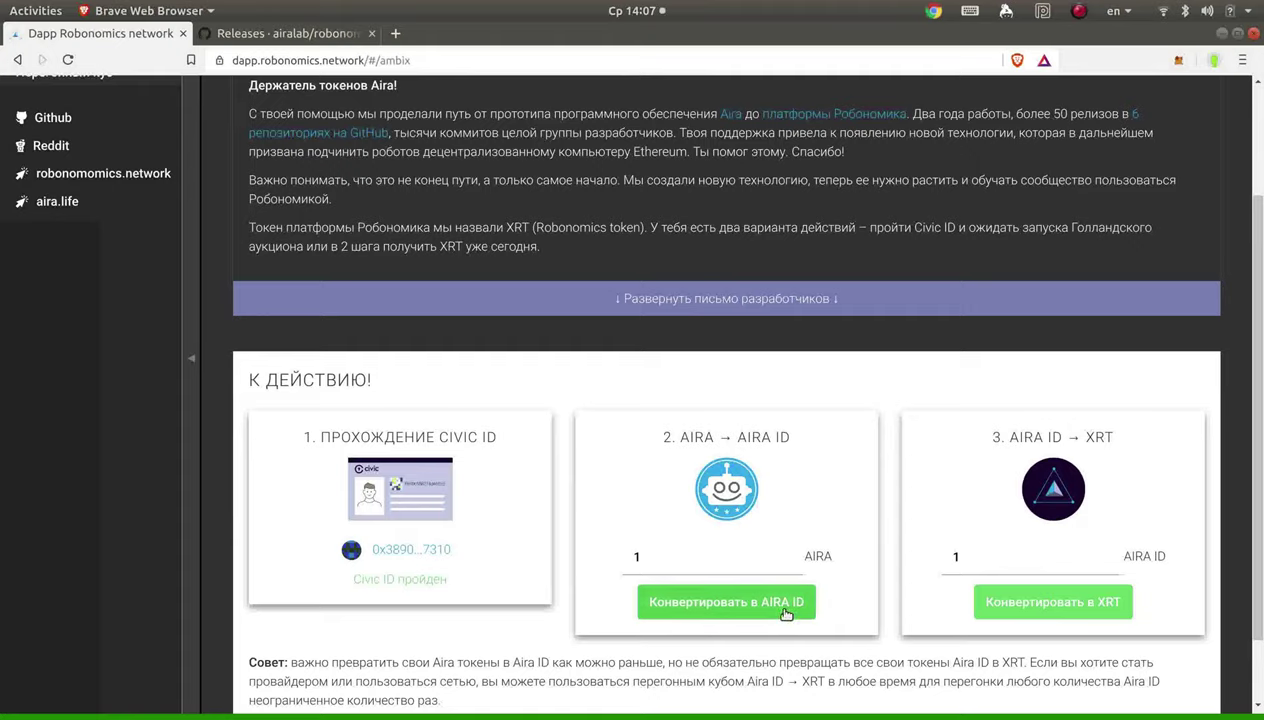
scroll(810, 418, up, 2)
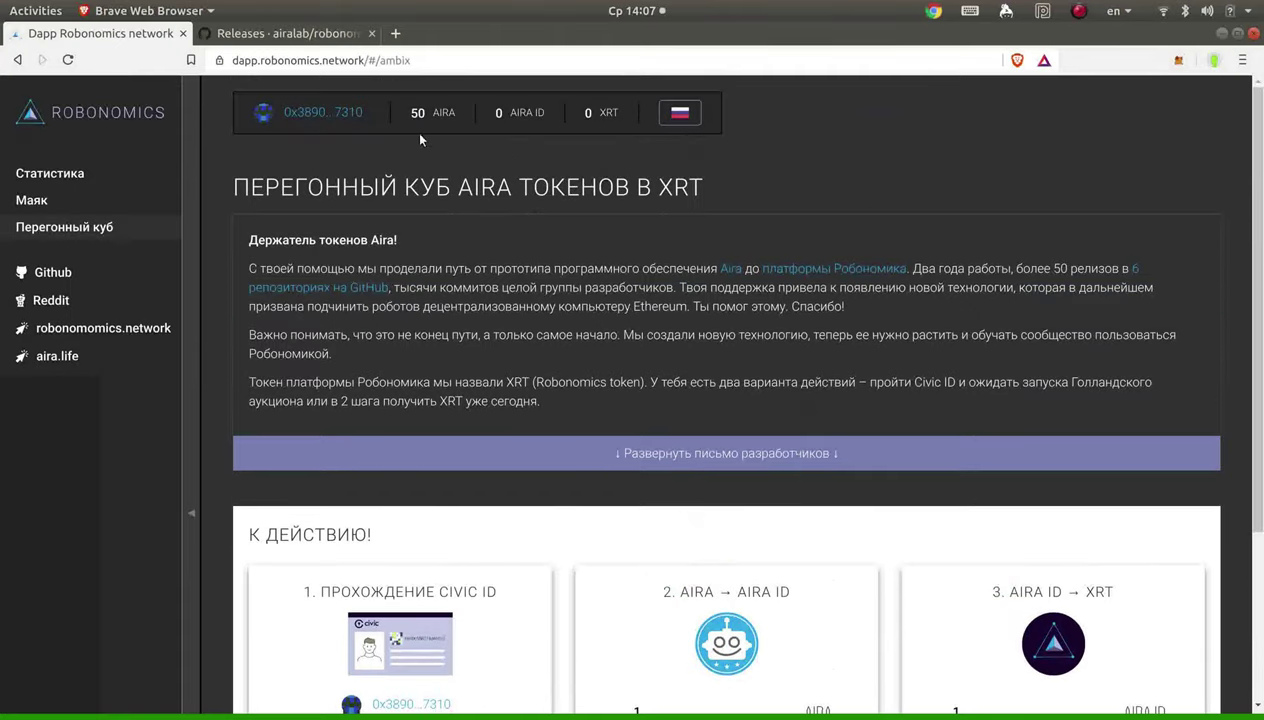
scroll(485, 275, down, 3)
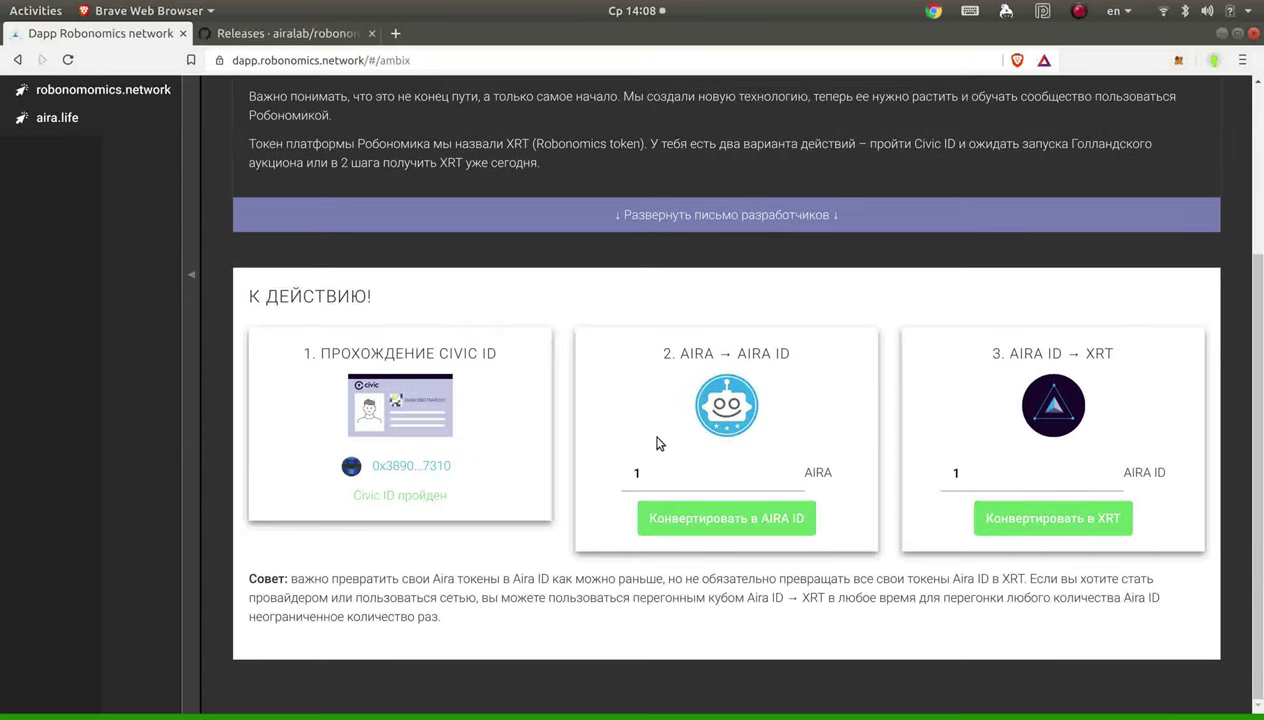
drag(640, 474, 600, 483)
text(50)
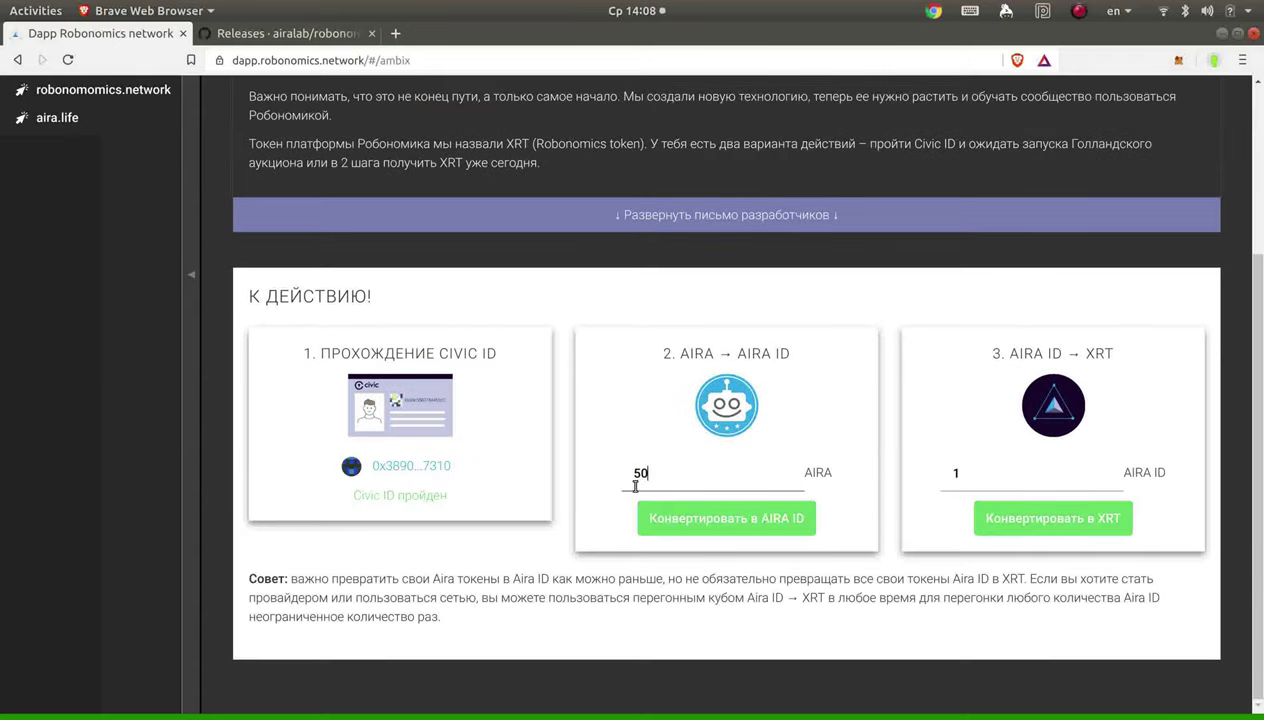
click(714, 521)
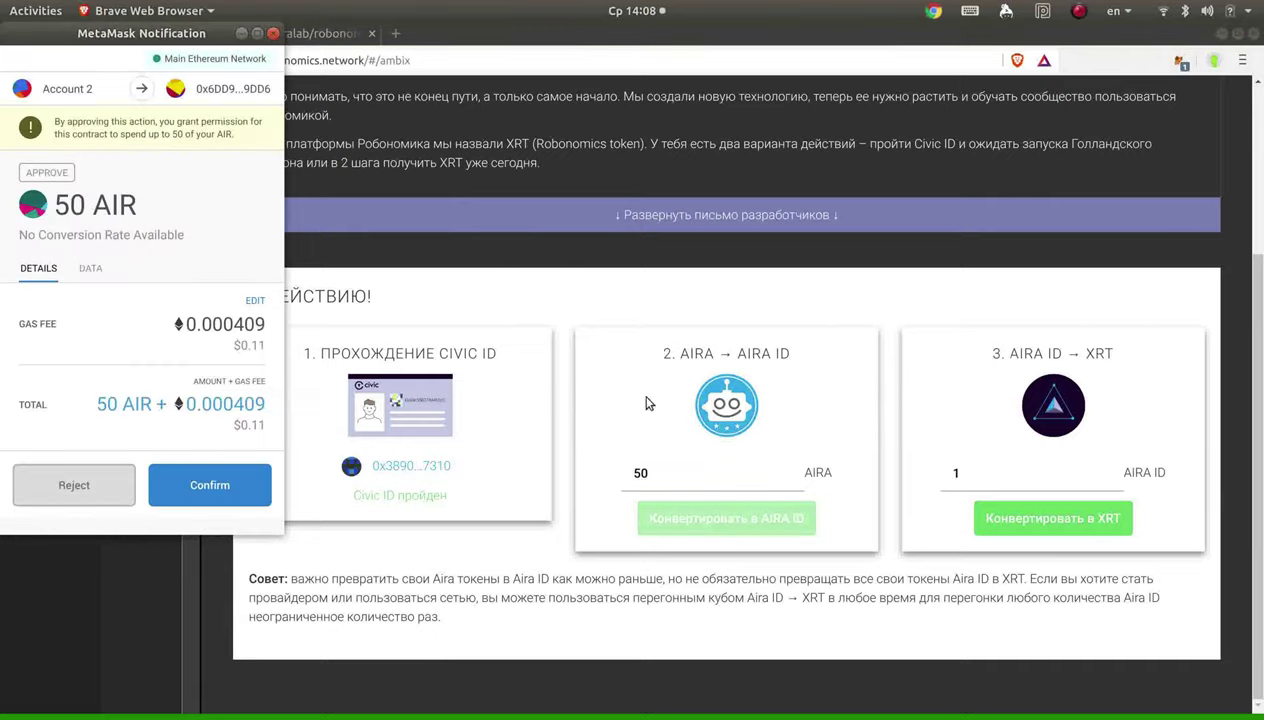
Step: Review the contract's spending permission in the MetaMask notification and confirm the 50 AIR approval
drag(109, 34, 237, 74)
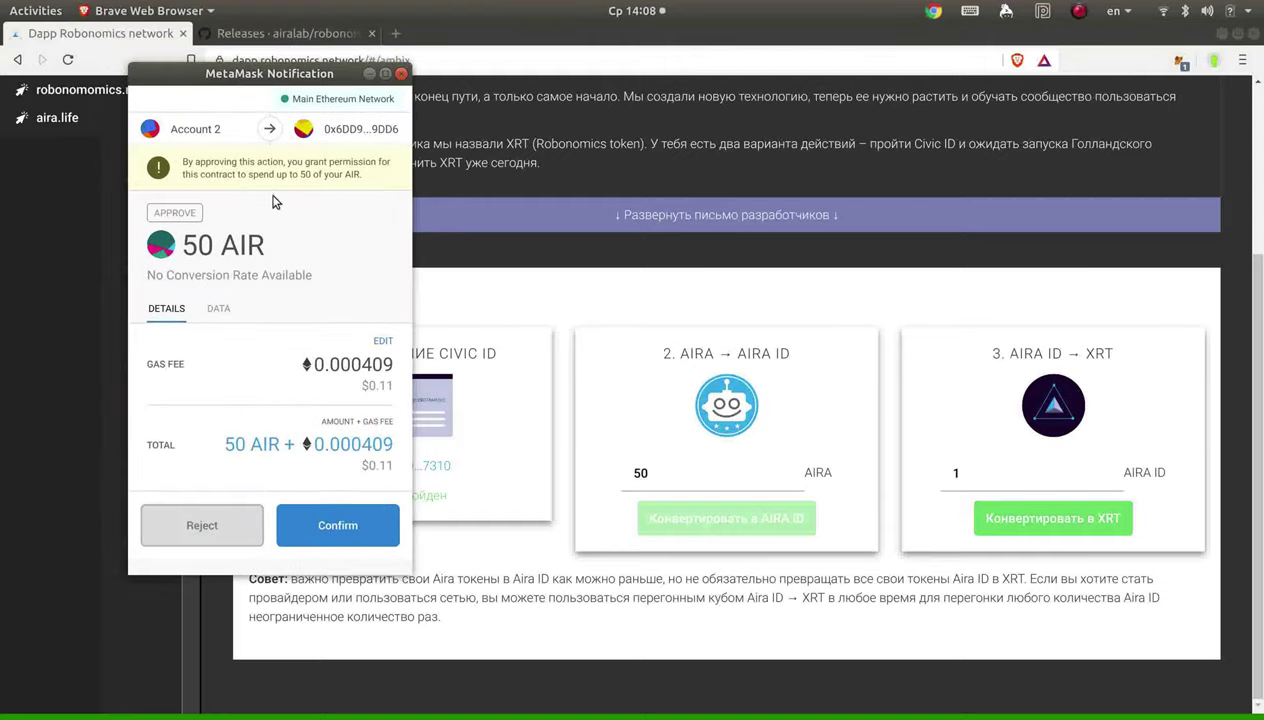
drag(181, 158, 380, 178)
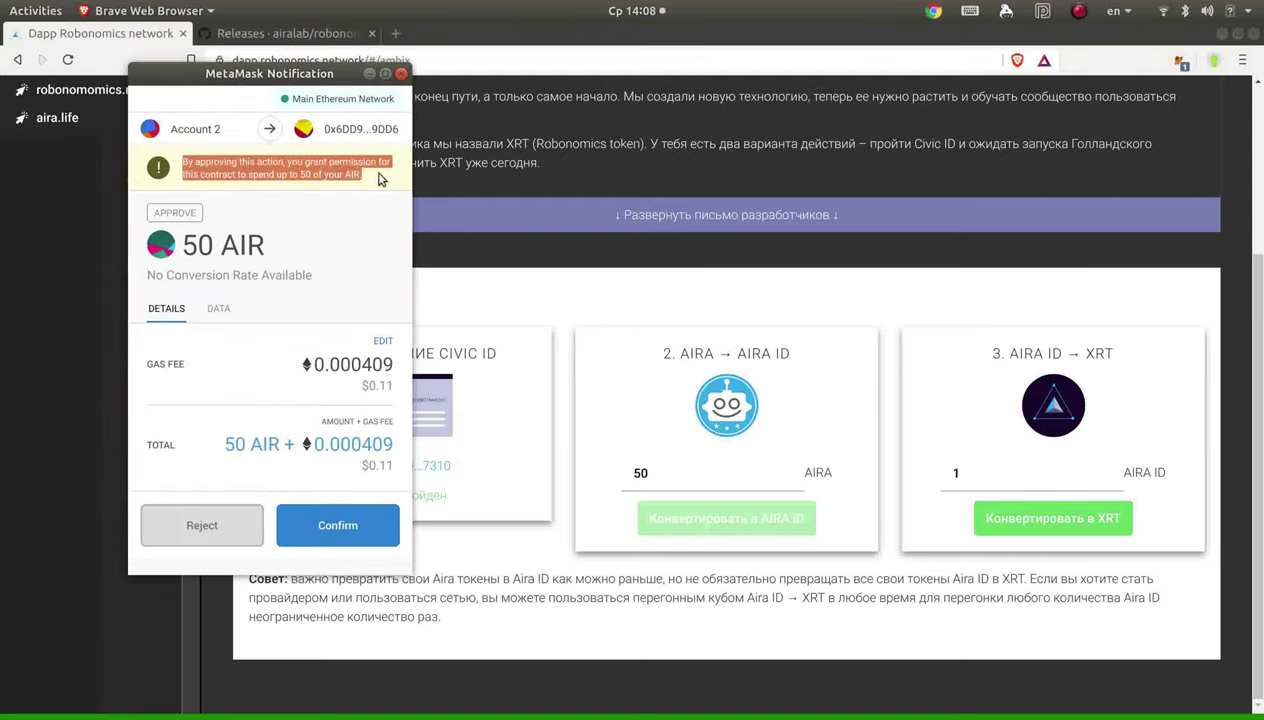
click(377, 179)
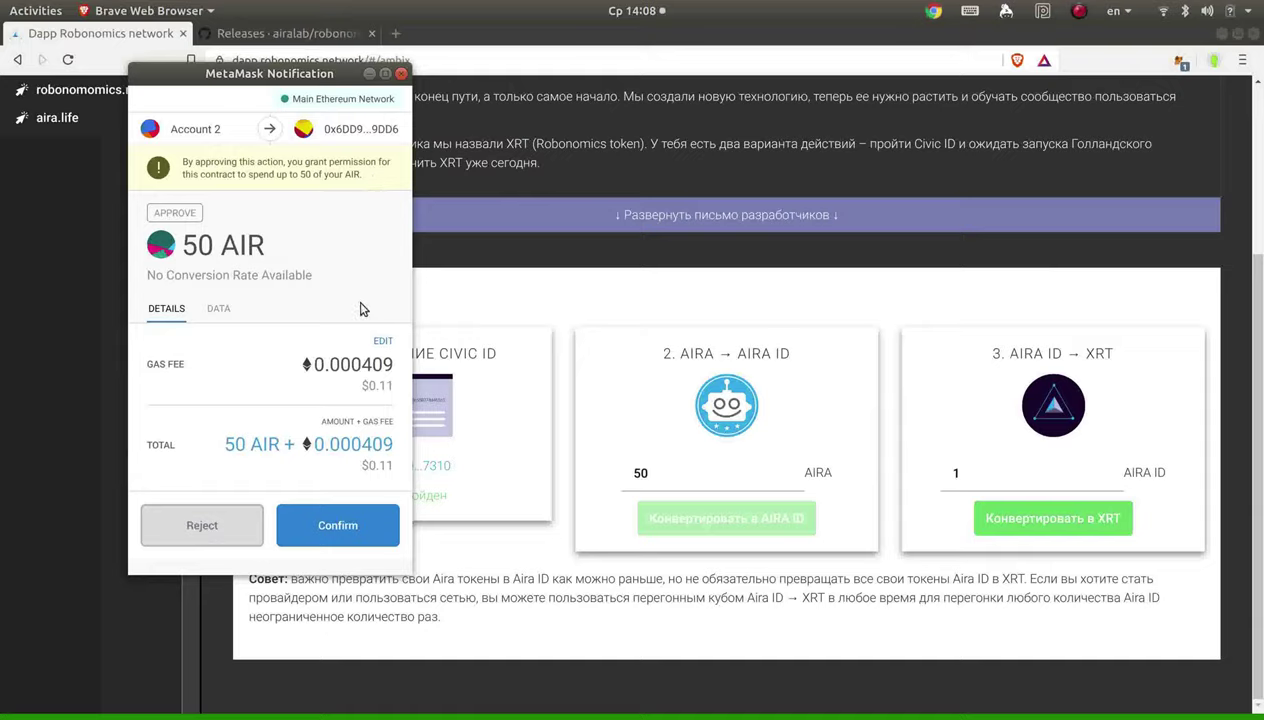
drag(221, 246, 264, 247)
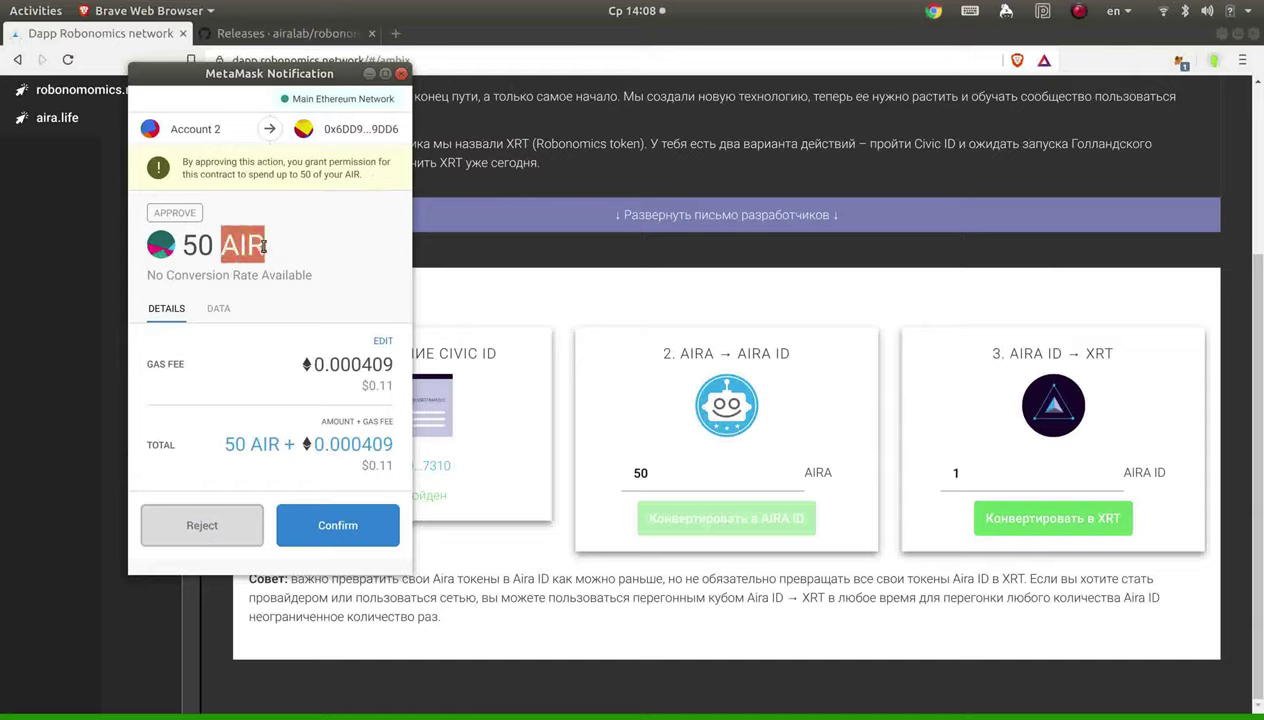
click(277, 255)
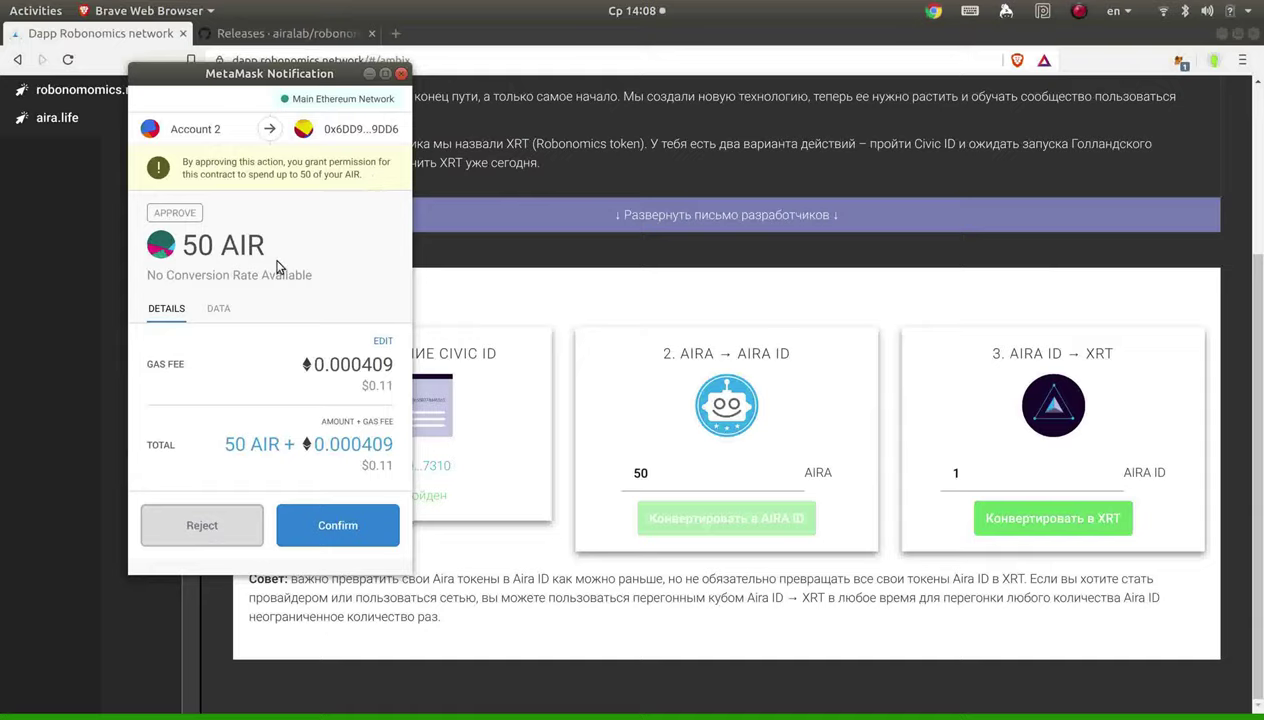
click(325, 527)
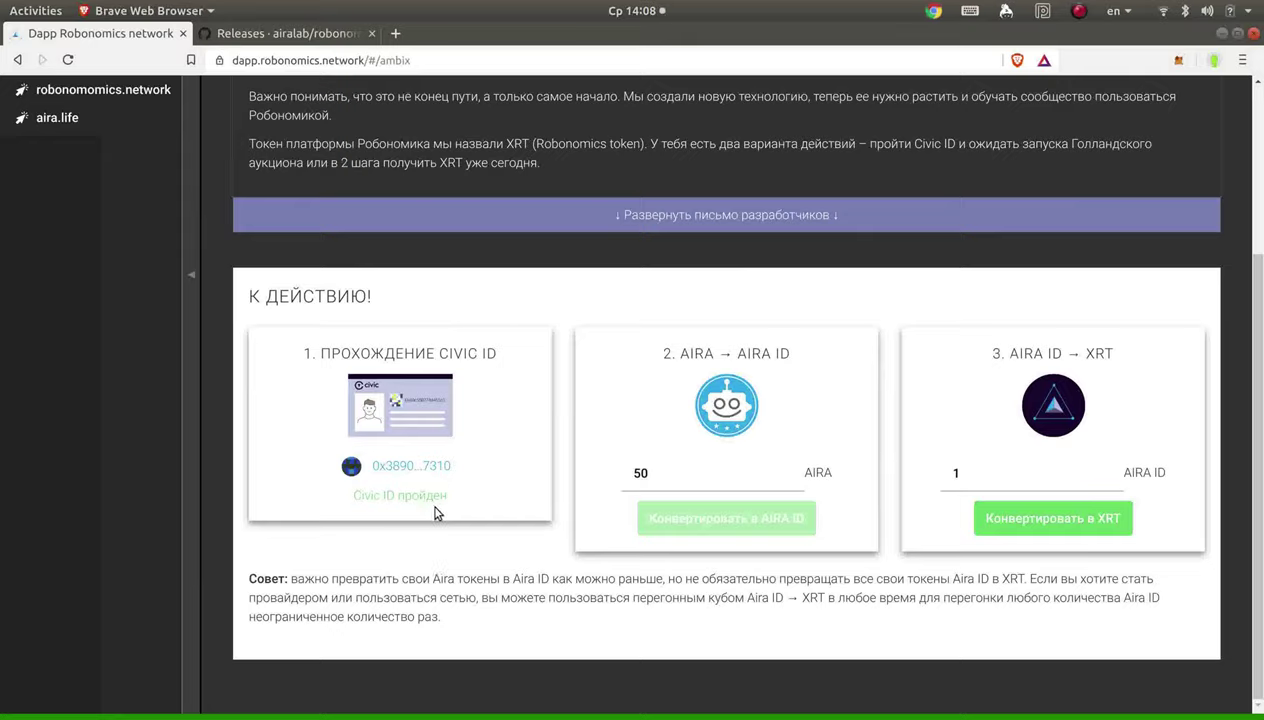
Step: Open the connected wallet account on Etherscan and view its pending transaction
scroll(341, 123, up, 5)
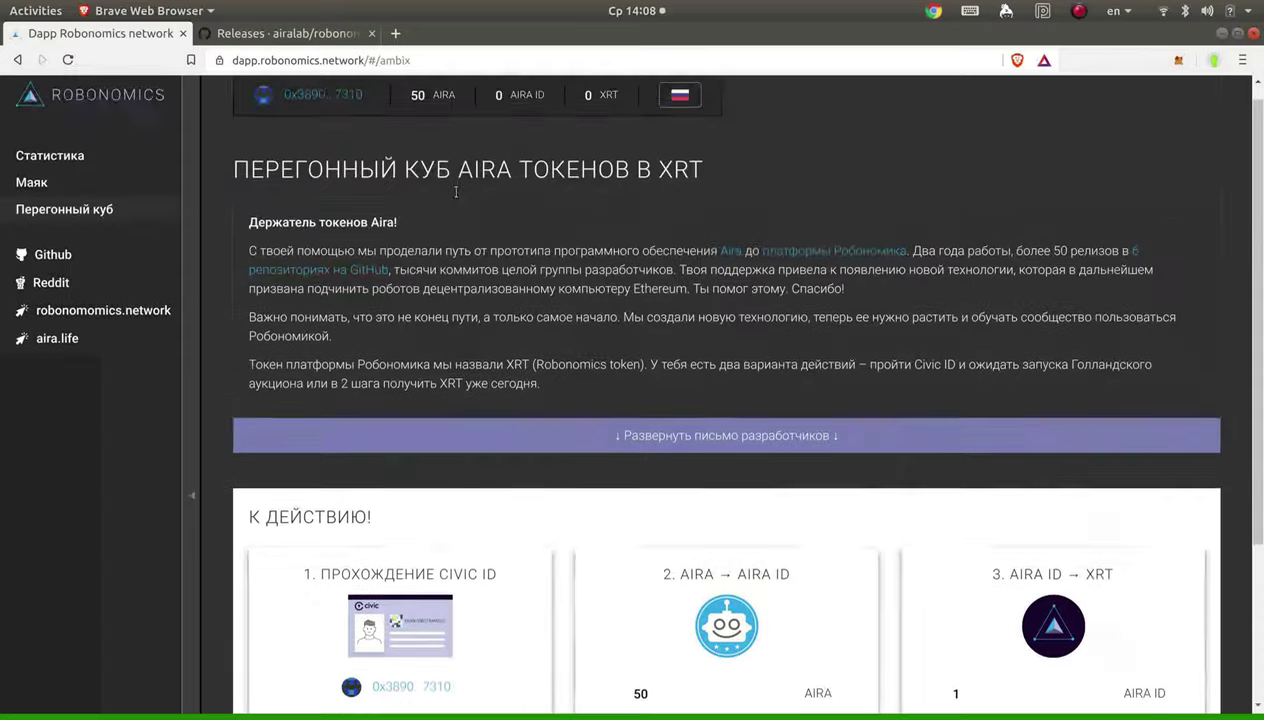
click(339, 113)
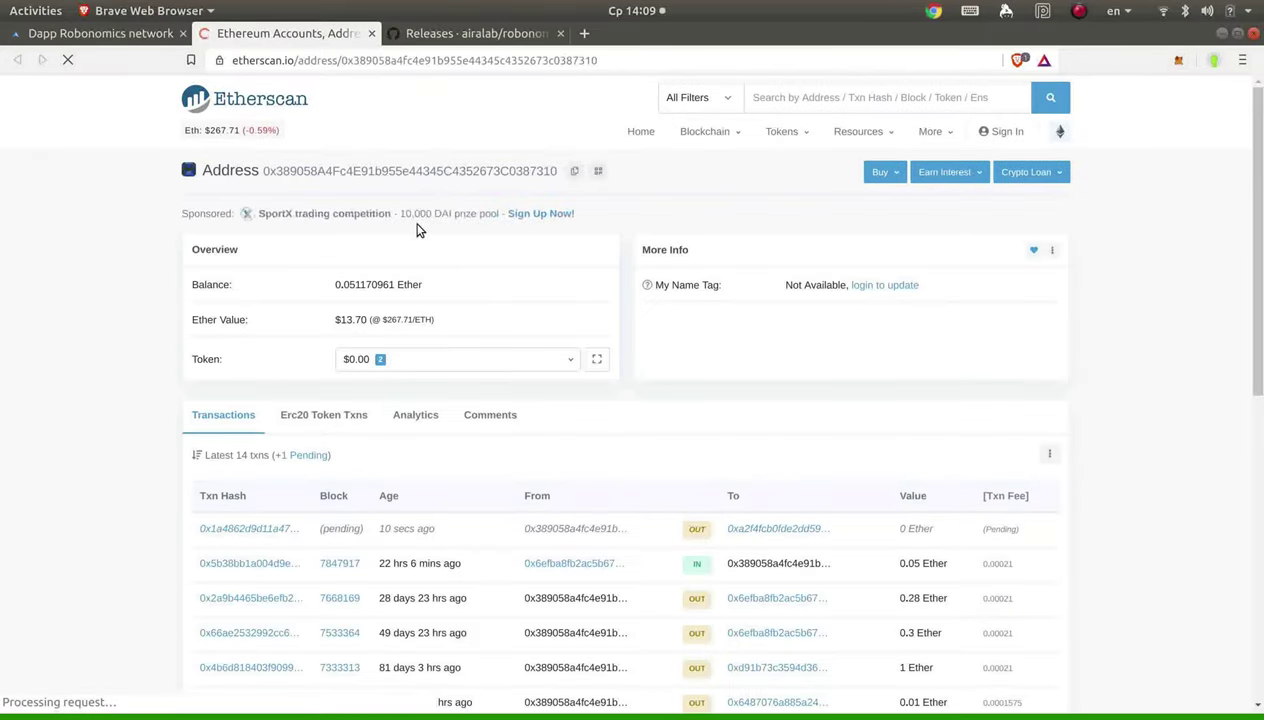
scroll(418, 230, down, 1)
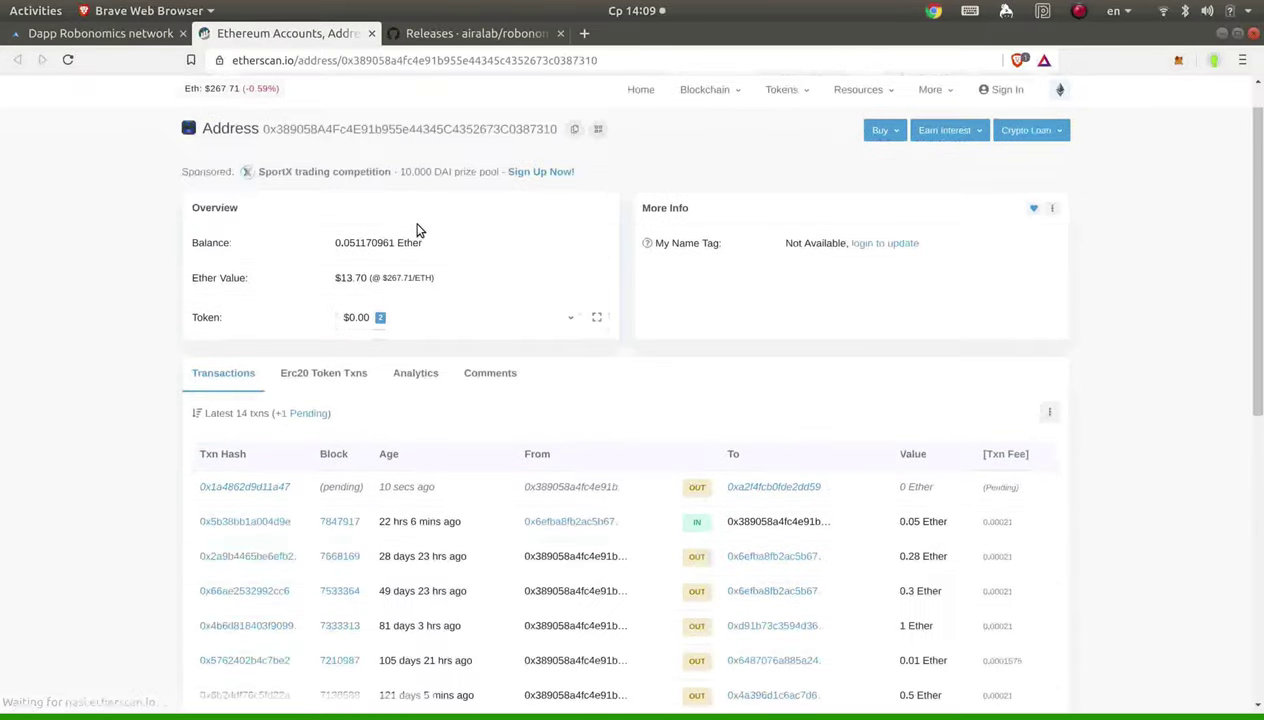
click(213, 487)
Step: Expand the full transaction details and examine its status, gas settings and input data
scroll(640, 352, down, 4)
scroll(640, 352, up, 4)
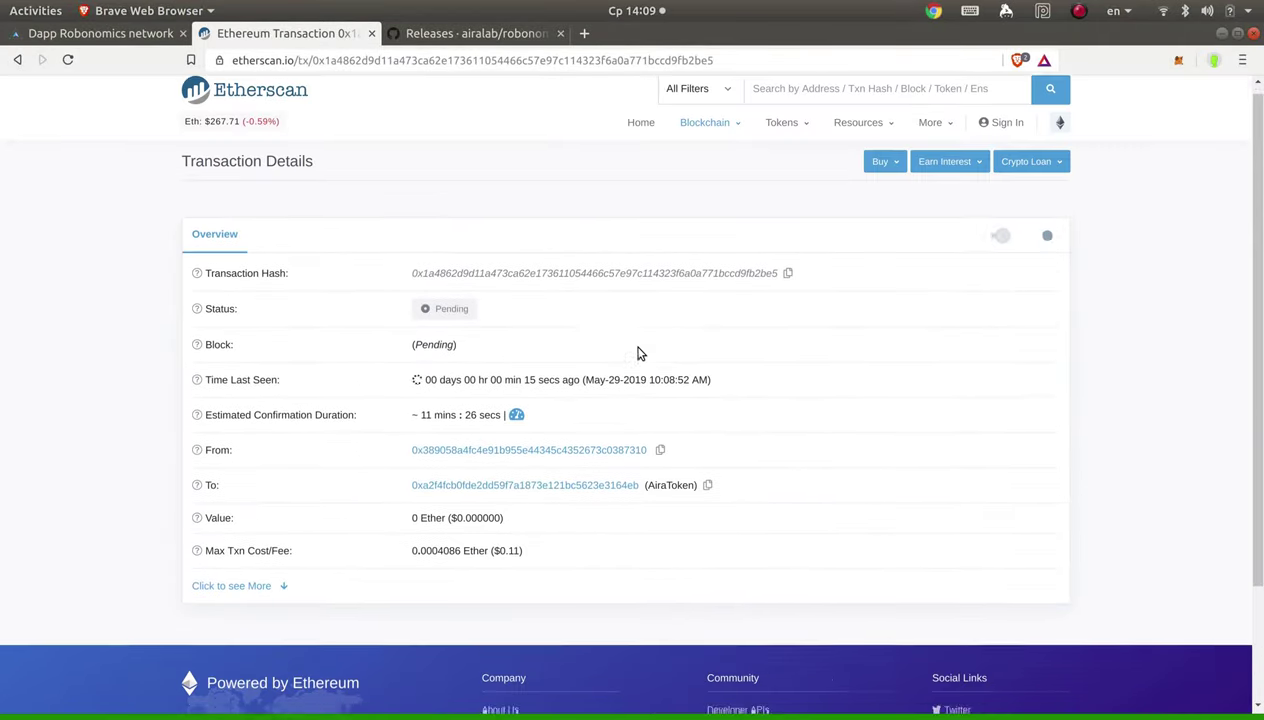
scroll(497, 458, down, 1)
scroll(497, 458, down, 2)
click(262, 443)
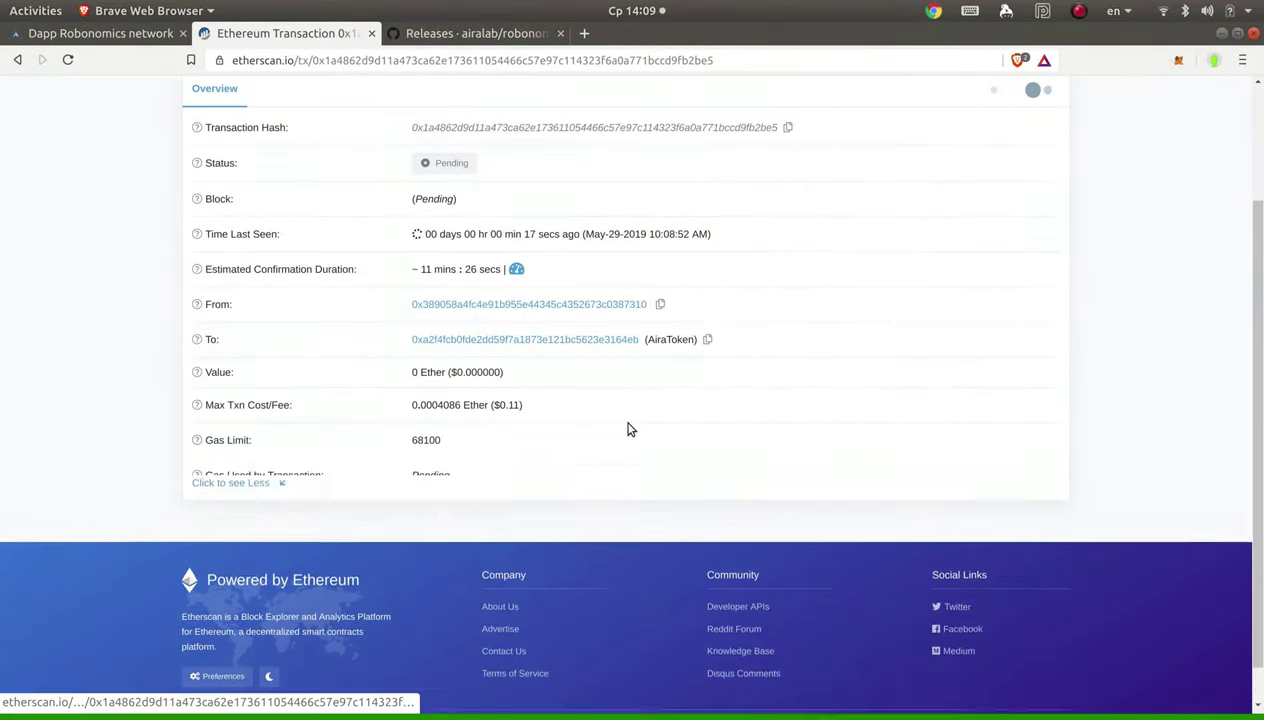
scroll(756, 409, down, 4)
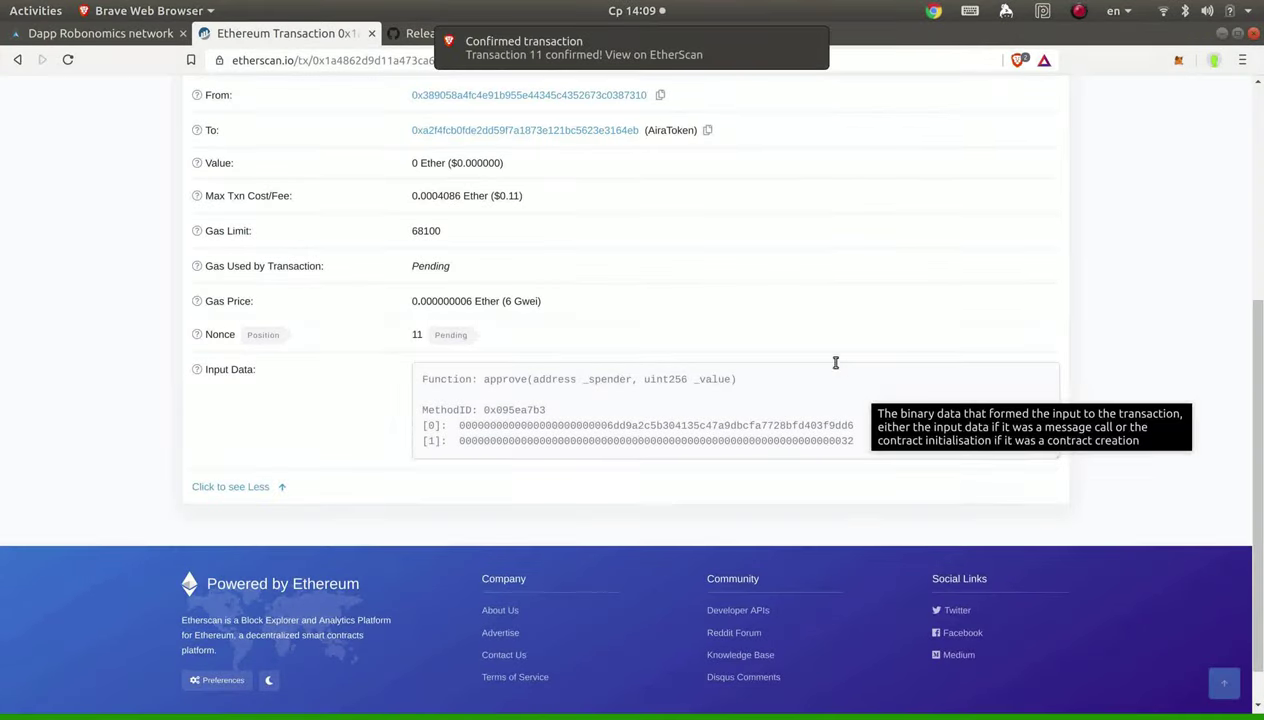
scroll(829, 361, up, 4)
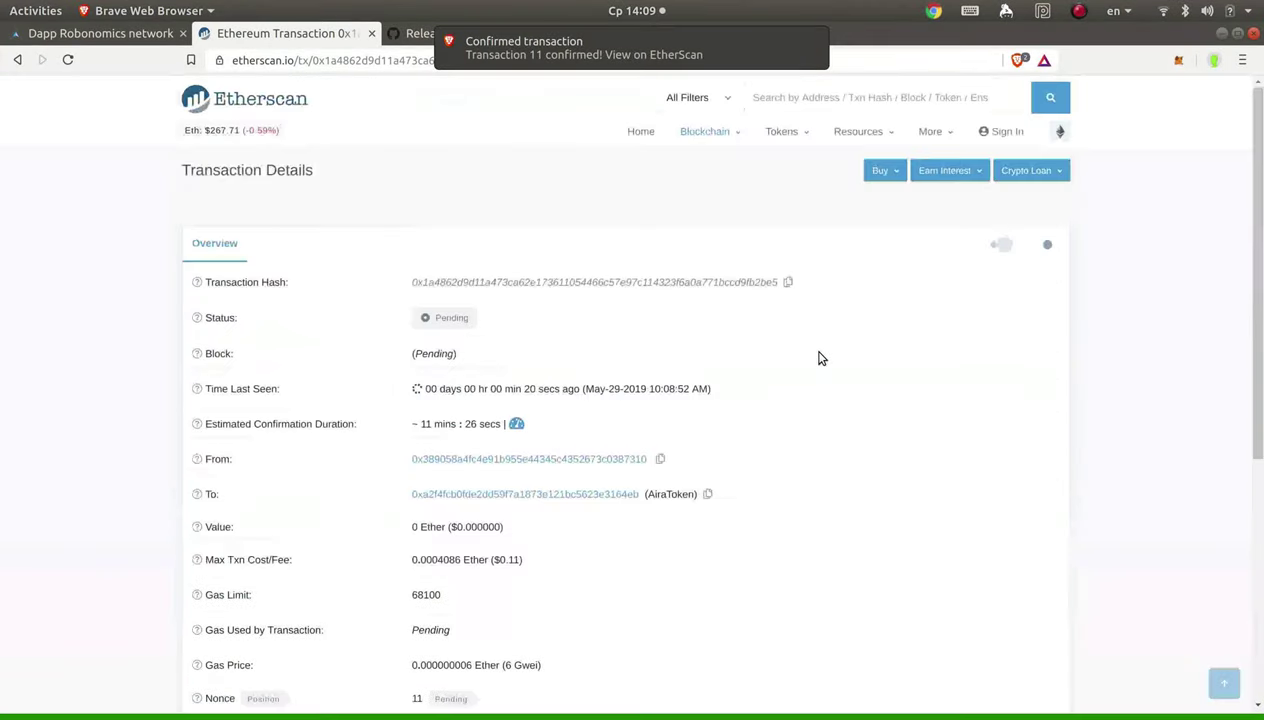
Step: Return to the Robonomics dapp and check the AIRA → AIRA ID conversion card and token balances
click(40, 33)
scroll(688, 398, down, 3)
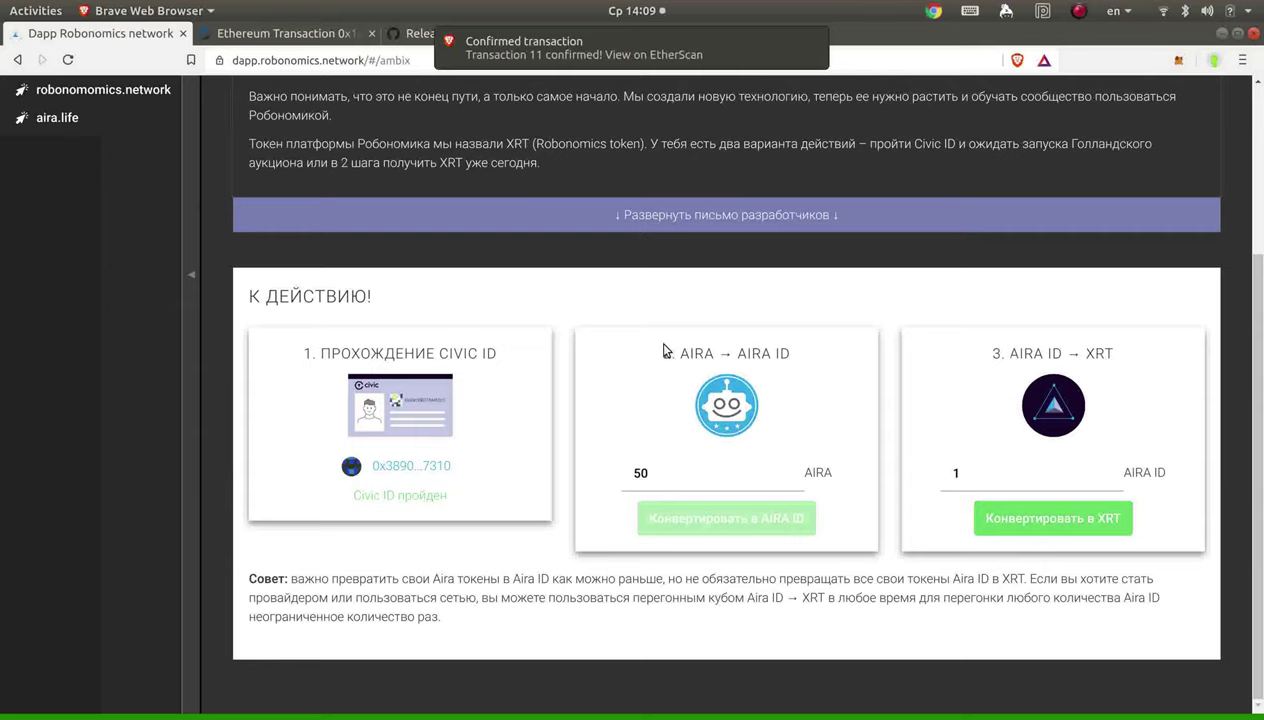
scroll(663, 349, up, 3)
scroll(663, 349, down, 1)
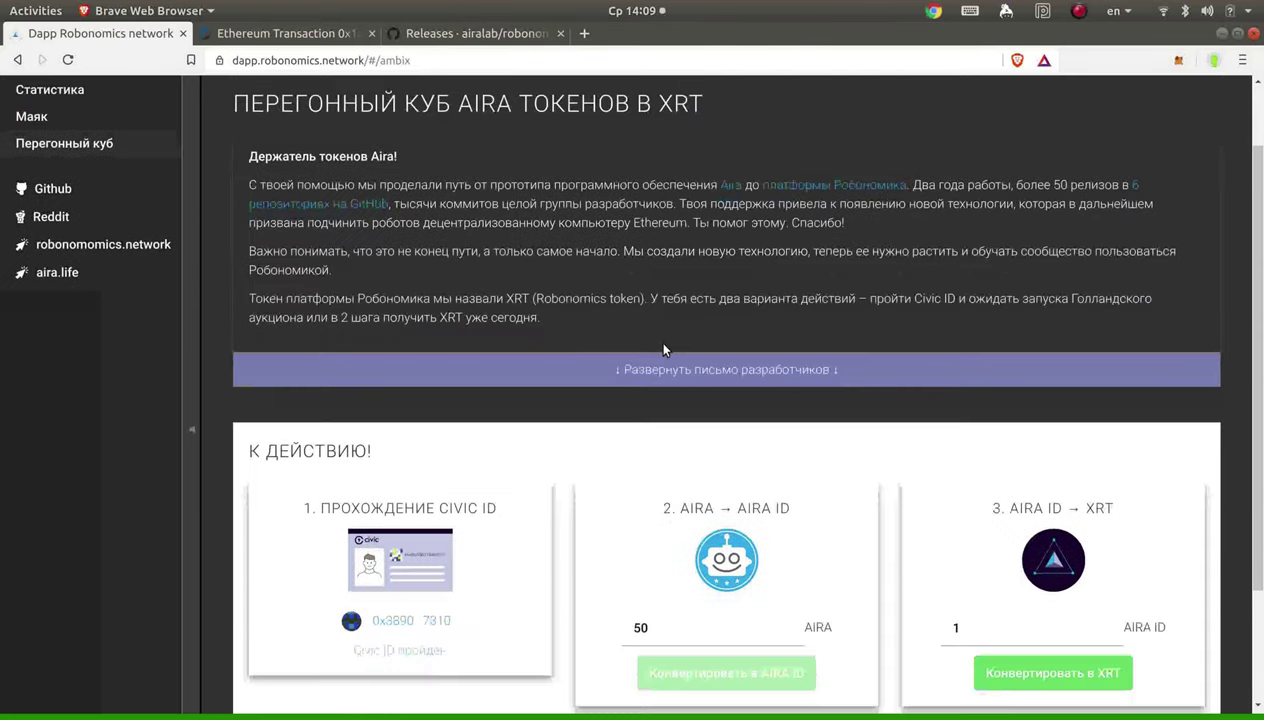
Step: Review the contract interaction's details and data in MetaMask and confirm the AIRA → AIRA ID conversion transaction
scroll(663, 349, up, 1)
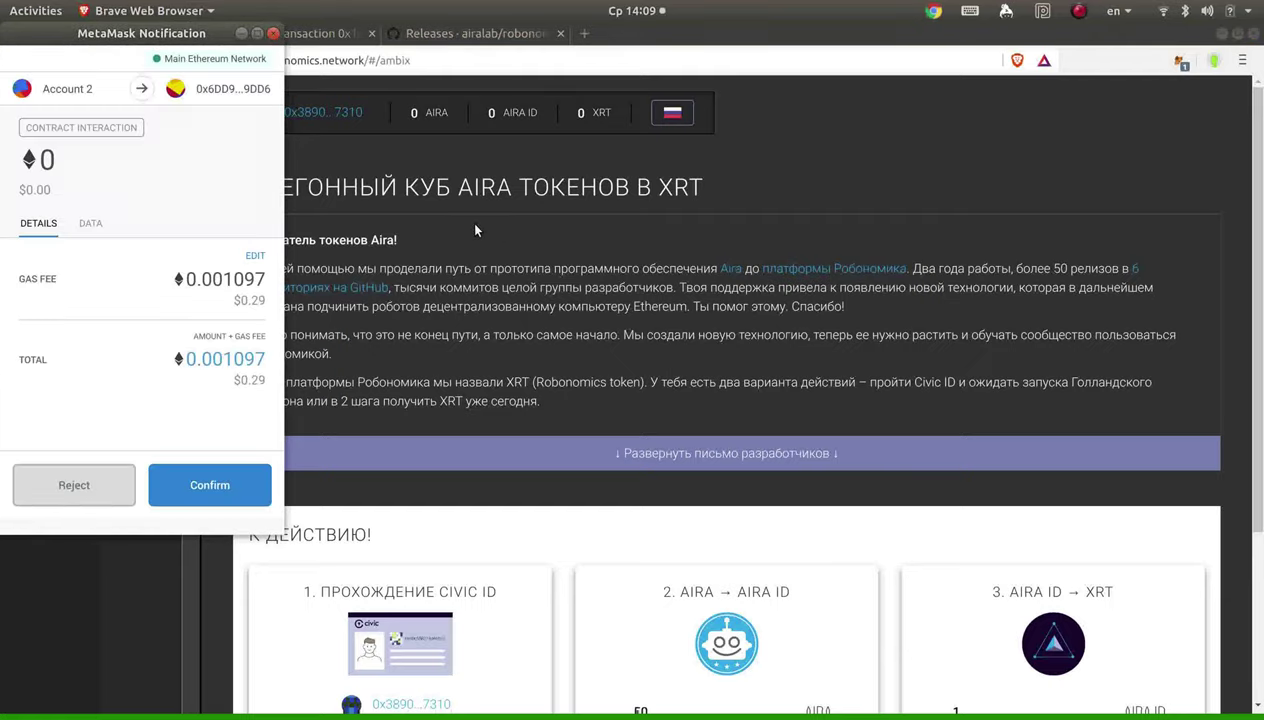
click(90, 223)
click(40, 225)
click(212, 486)
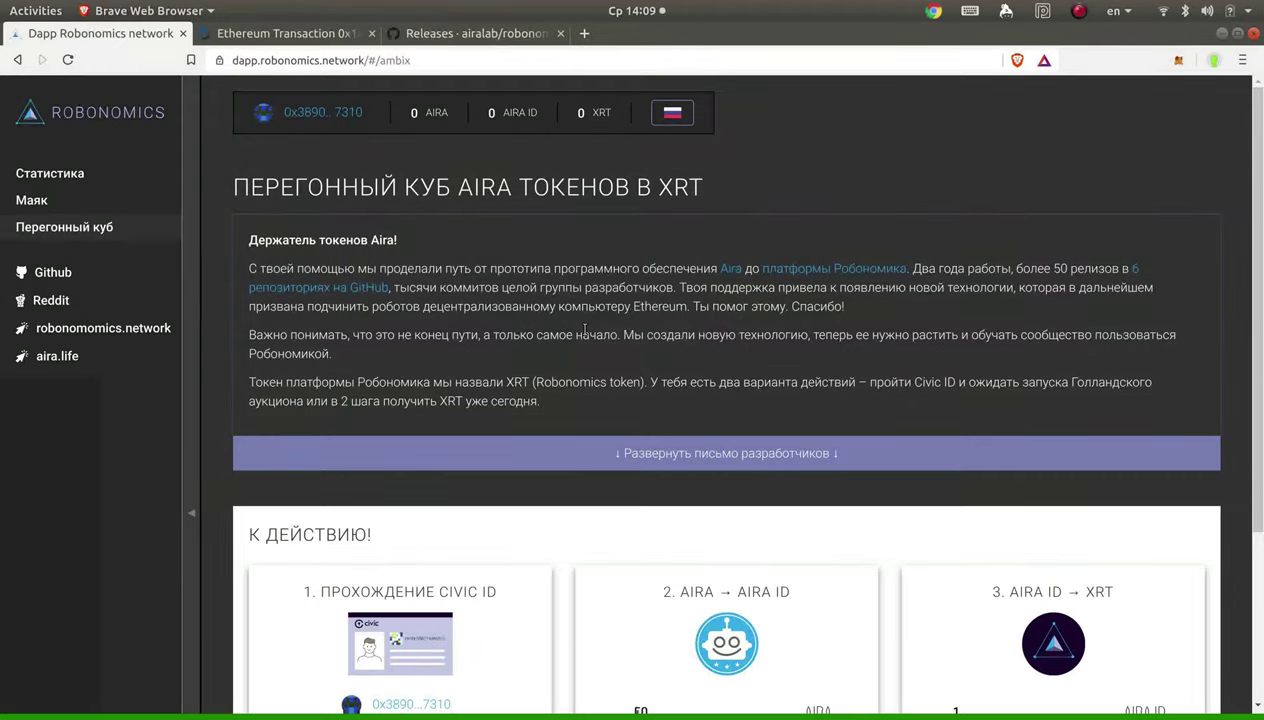
scroll(584, 329, down, 5)
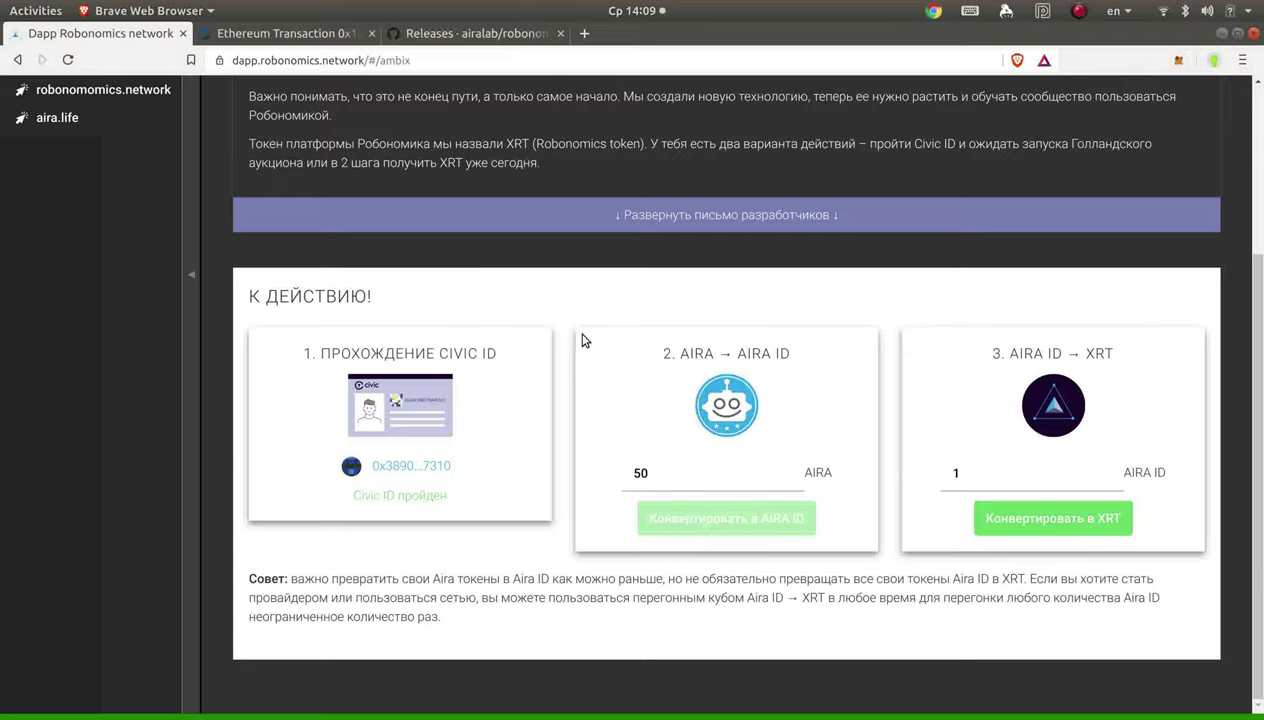
Step: Refresh the wallet account's transaction list on Etherscan and open its latest transaction
click(282, 33)
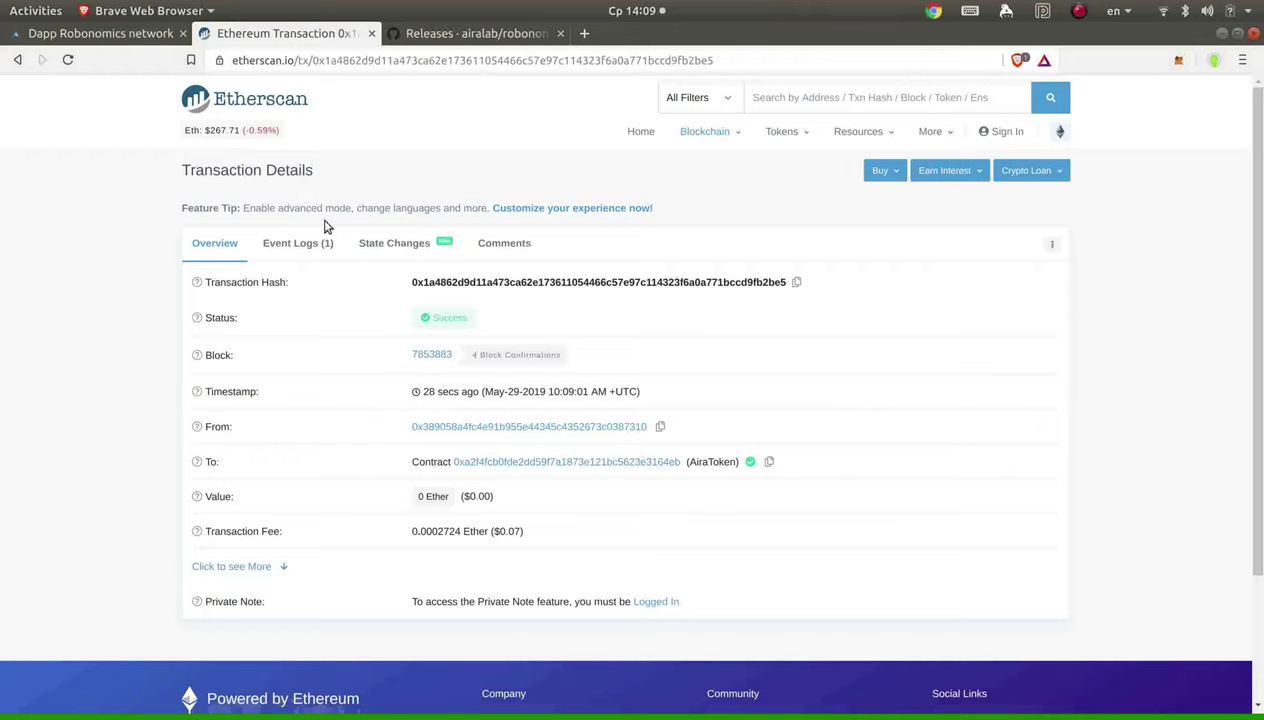
click(15, 60)
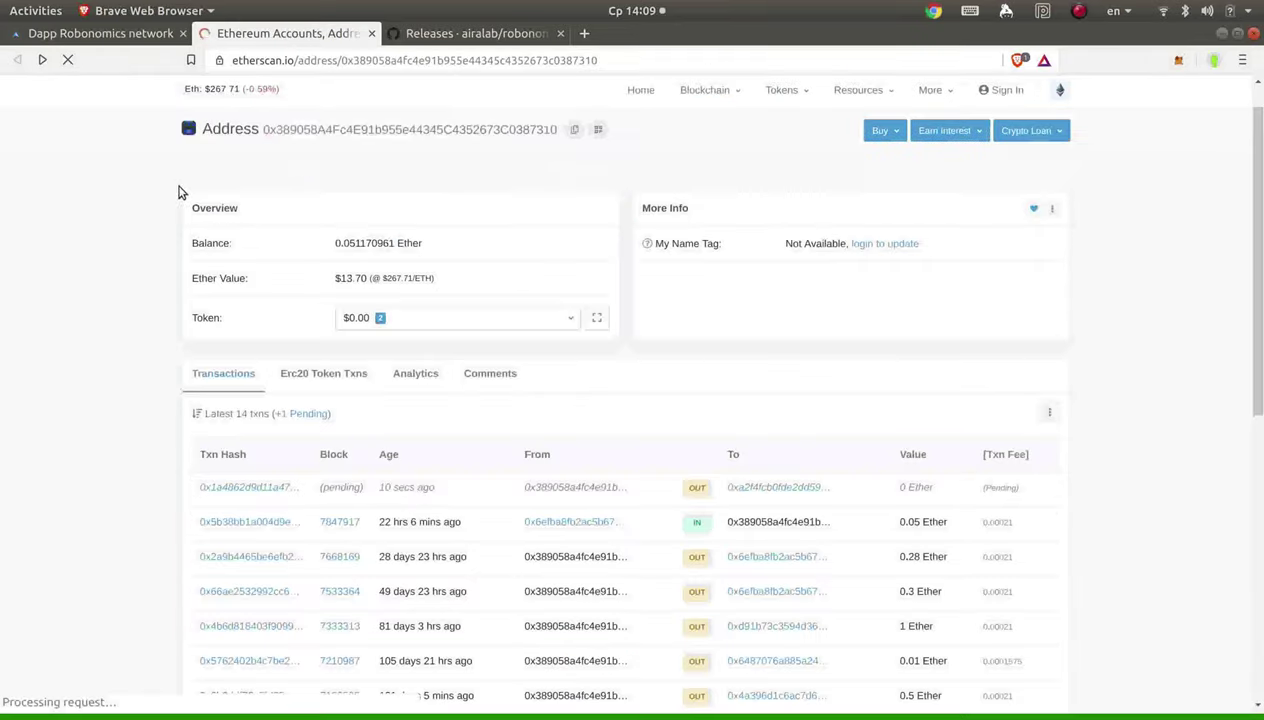
click(255, 490)
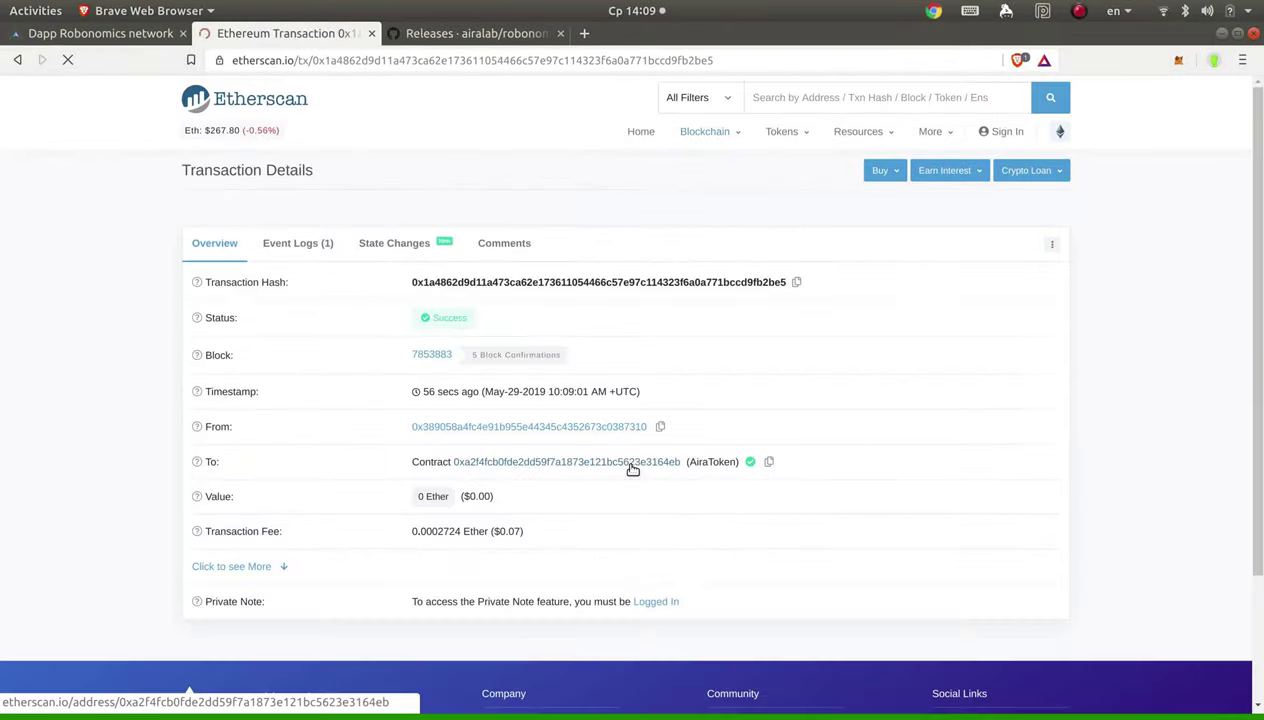
click(18, 60)
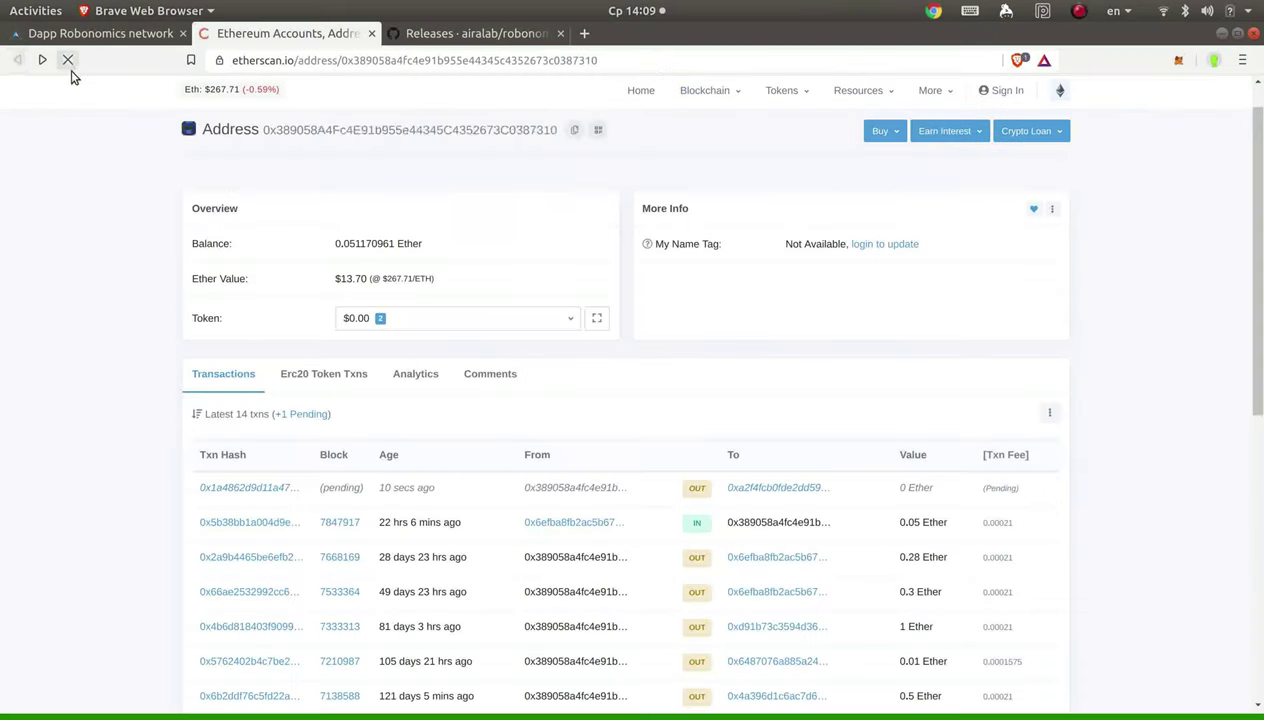
click(68, 60)
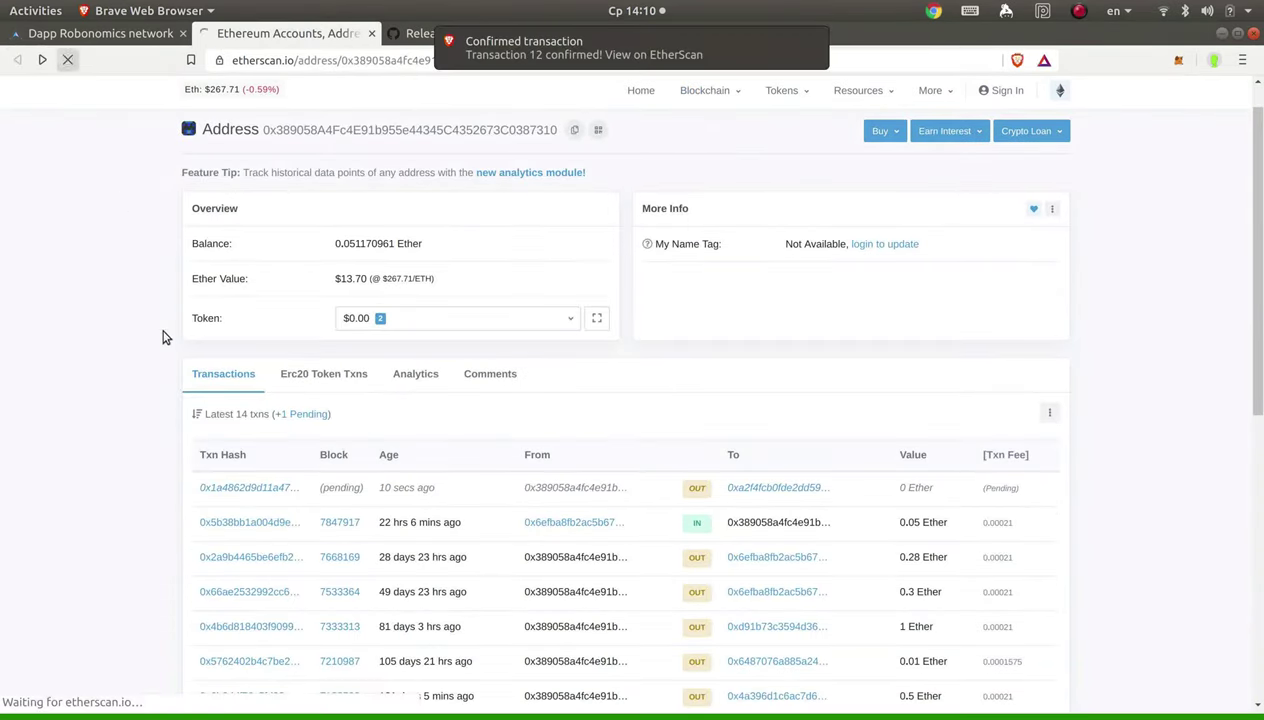
click(236, 488)
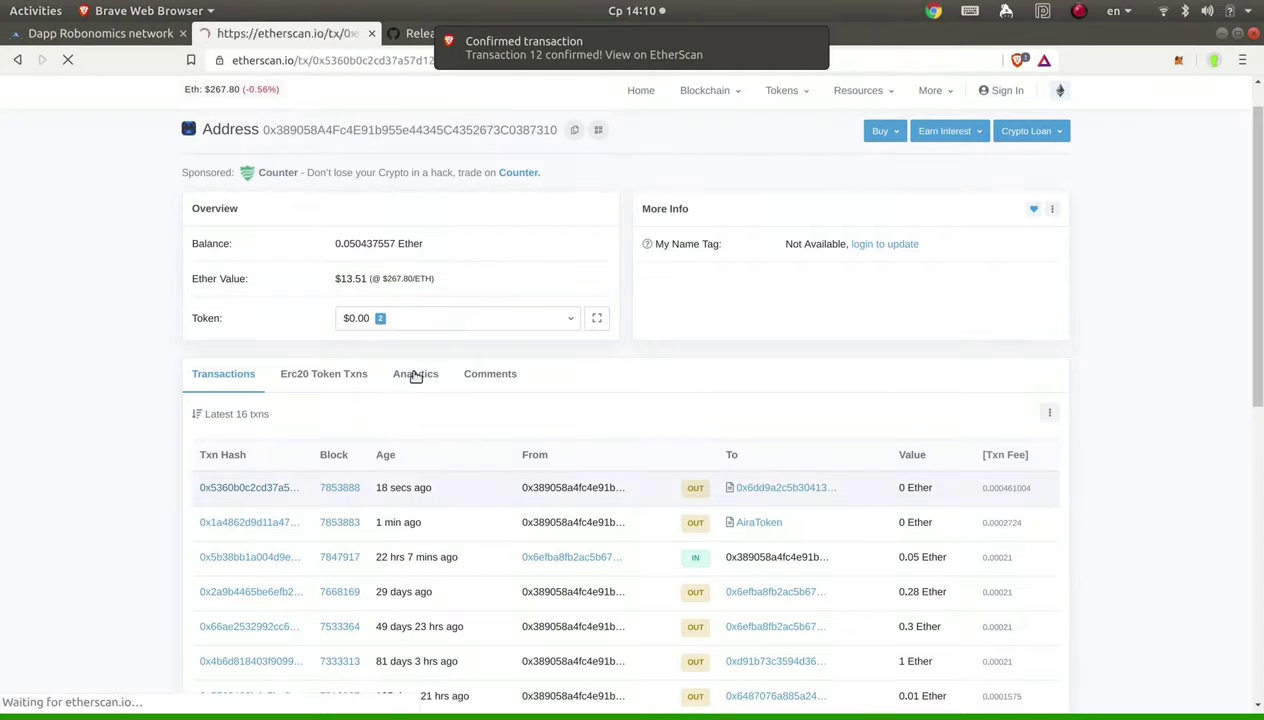
Step: Return to the Robonomics dapp and check the token balances after the AIRA ID conversion
key(ctrl+Page_Up)
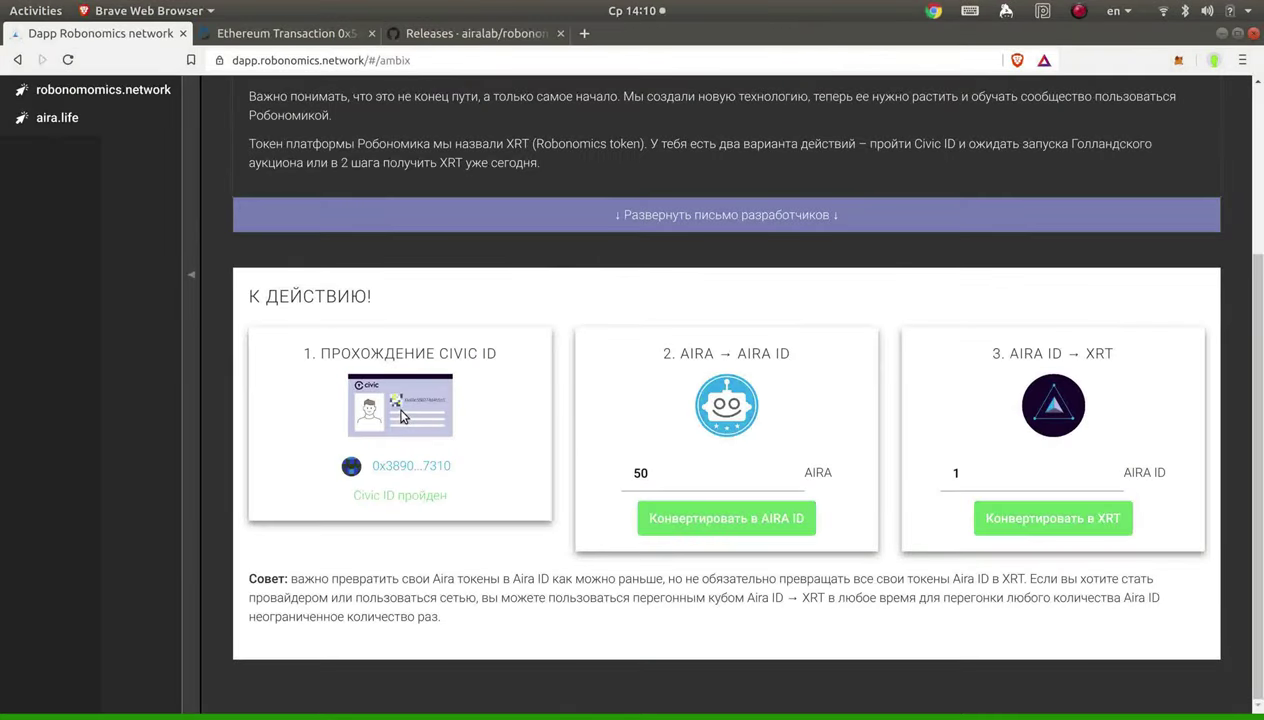
scroll(400, 415, up, 3)
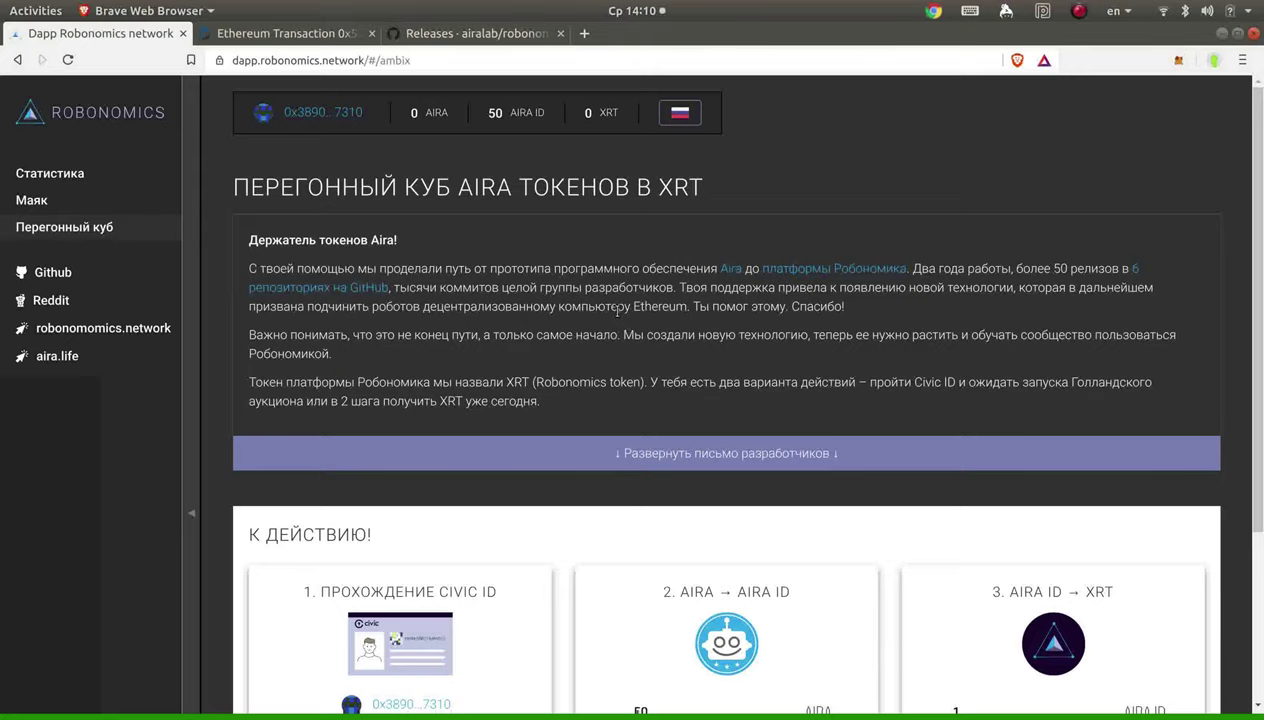
scroll(800, 475, down, 3)
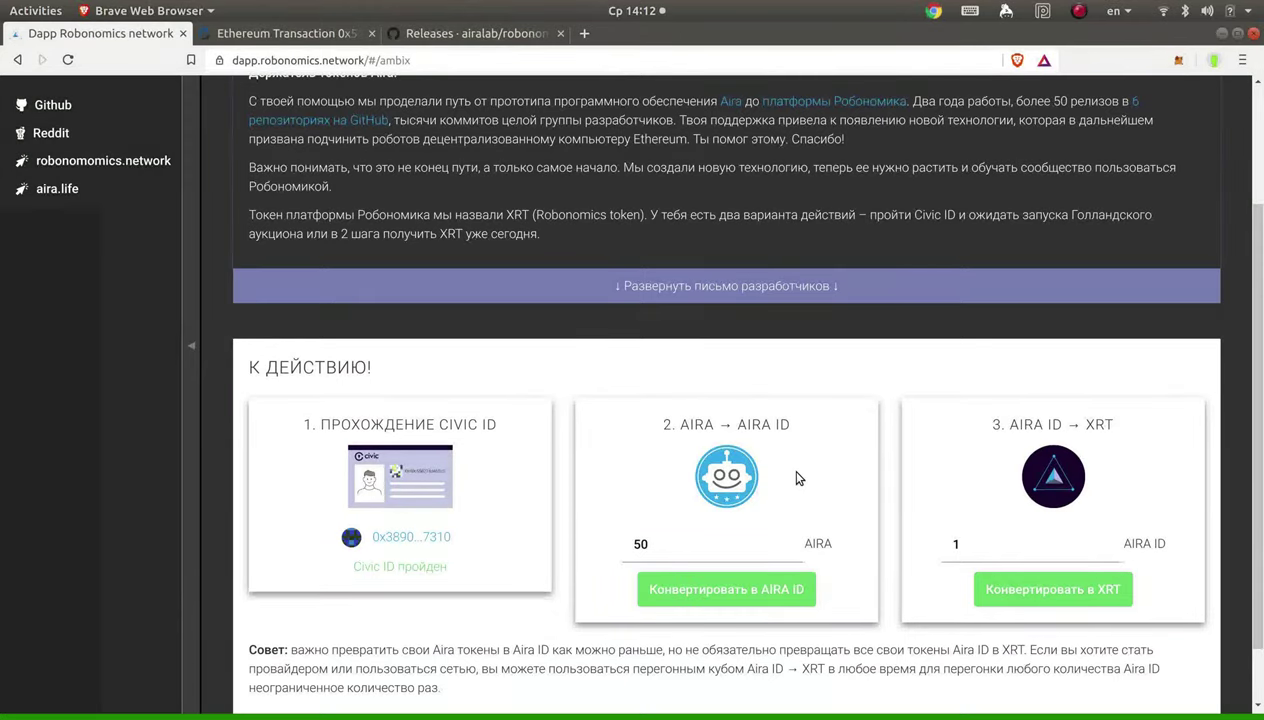
Step: Expand the developers' letter to view the comparison of AIRA ID and XRT, and collapse it again
click(770, 286)
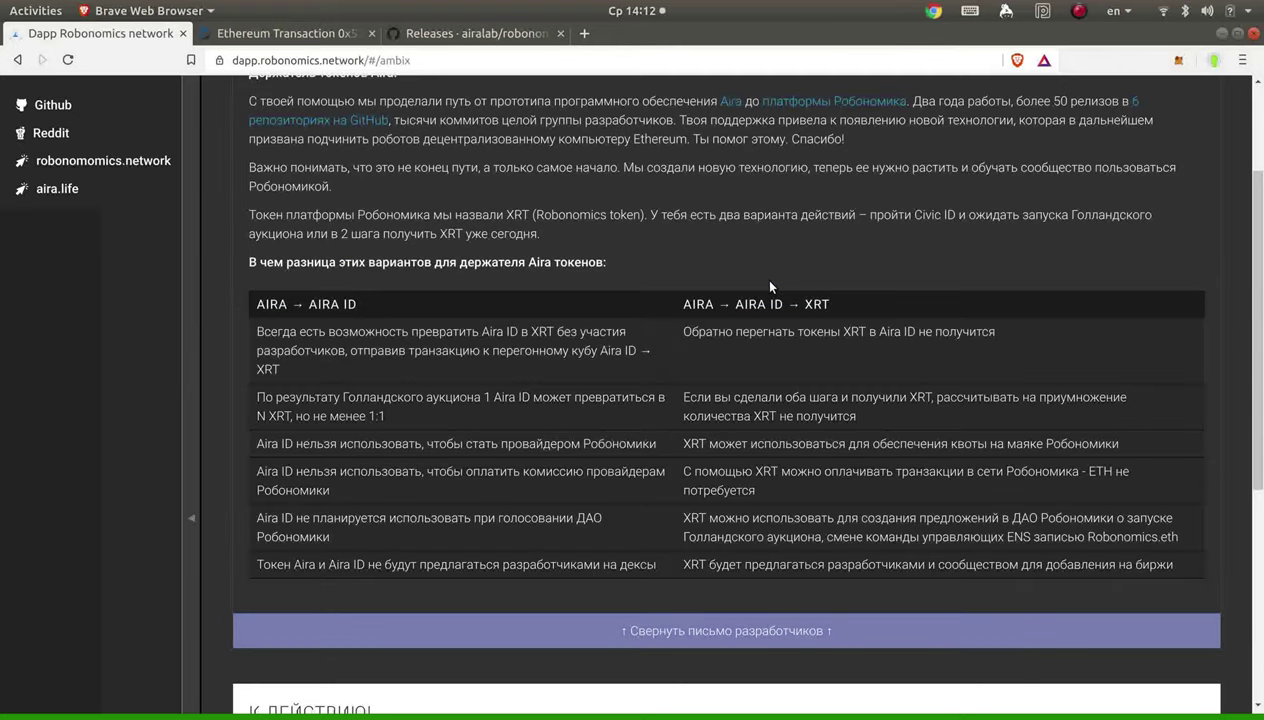
scroll(770, 286, down, 2)
click(757, 543)
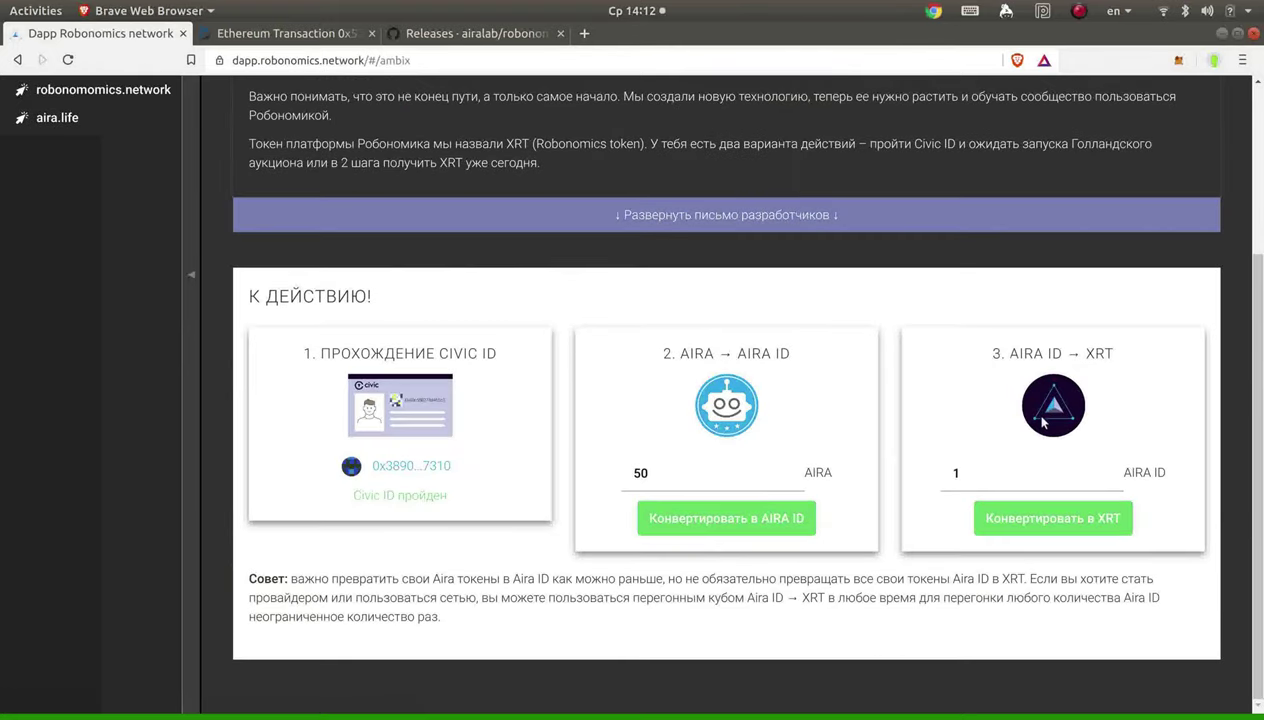
Step: Set the AIRA ID → XRT conversion amount to 10 AIRA ID, start the conversion and confirm the spending approval in MetaMask
click(976, 476)
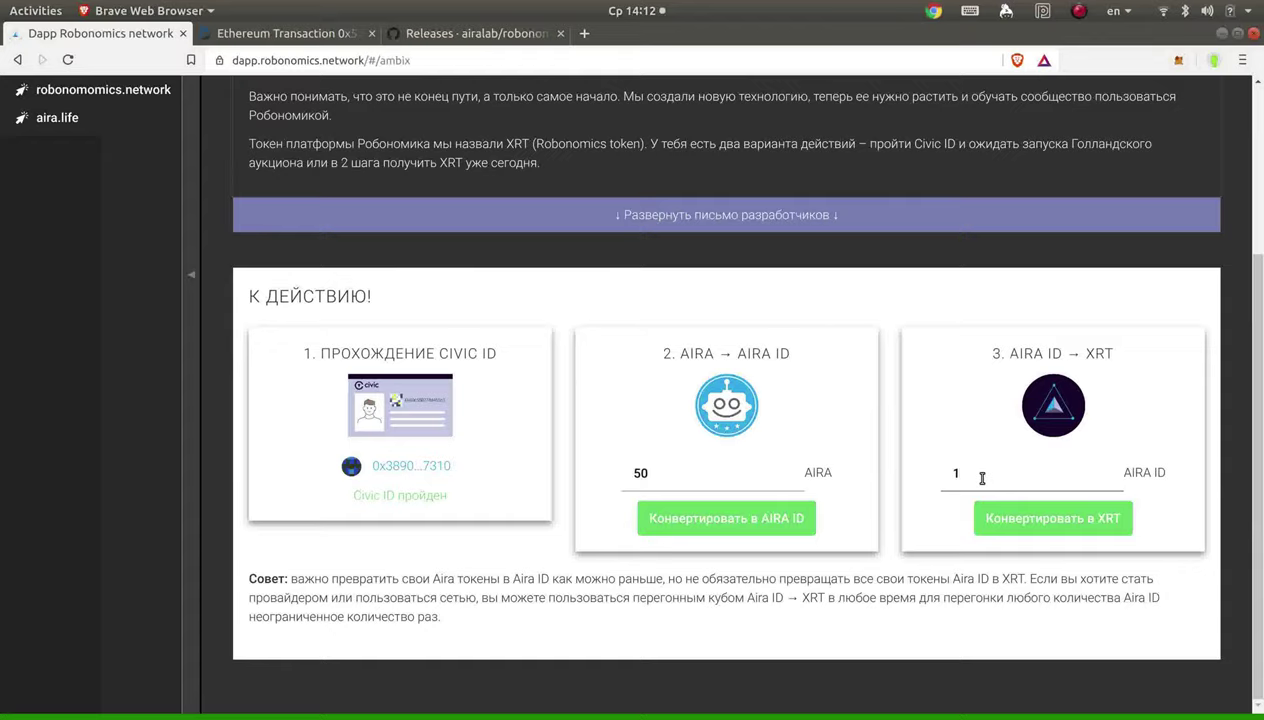
text(0)
click(1021, 520)
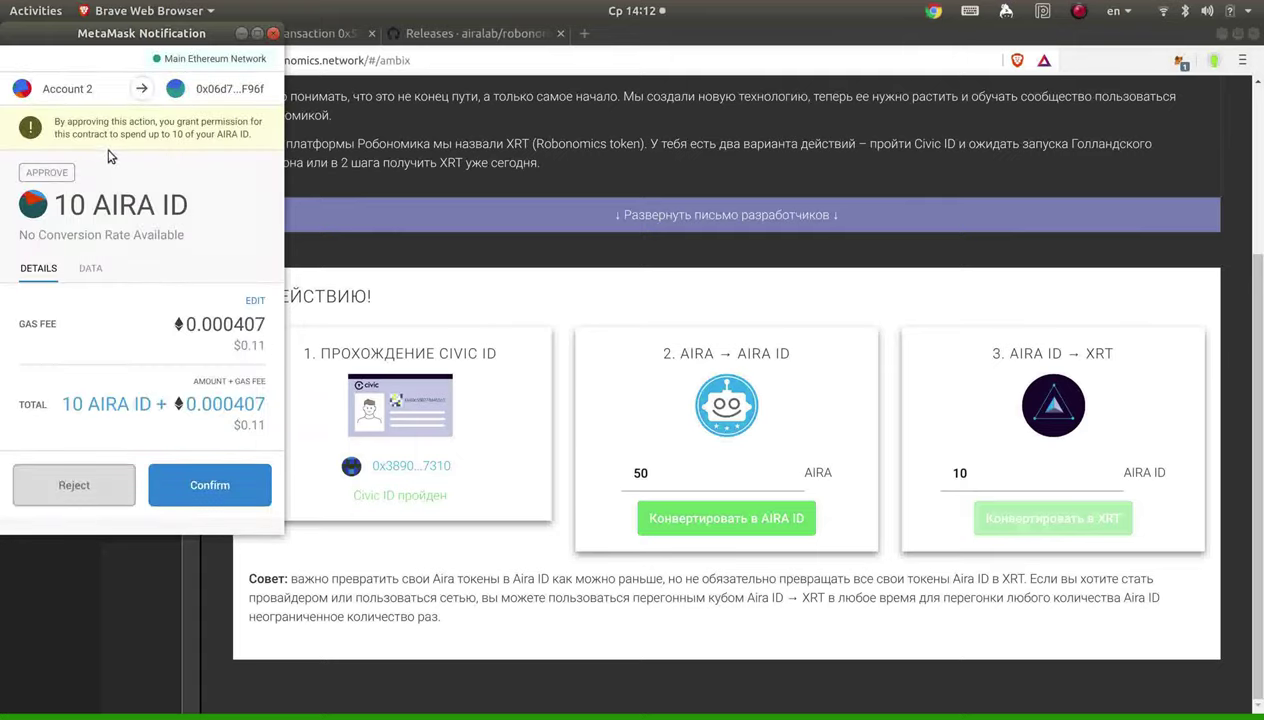
click(211, 486)
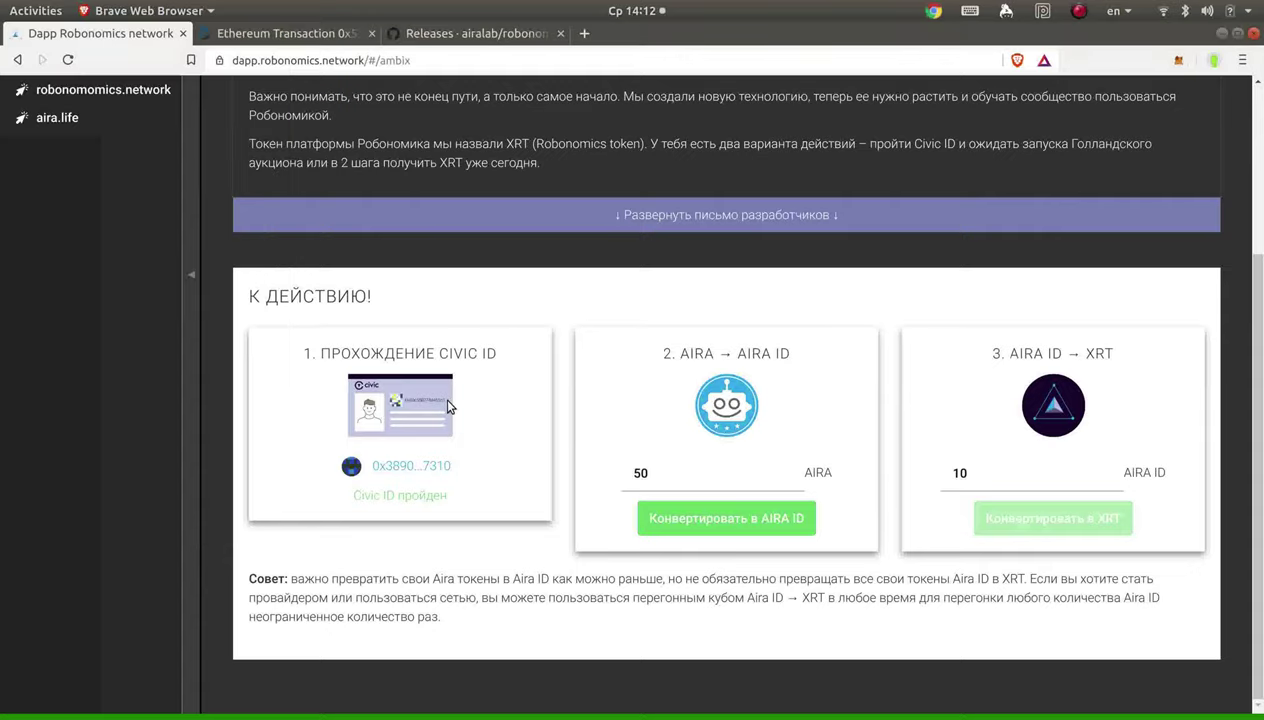
Step: Open the sending account on Etherscan and examine the details of its pending approval transaction
scroll(441, 331, up, 3)
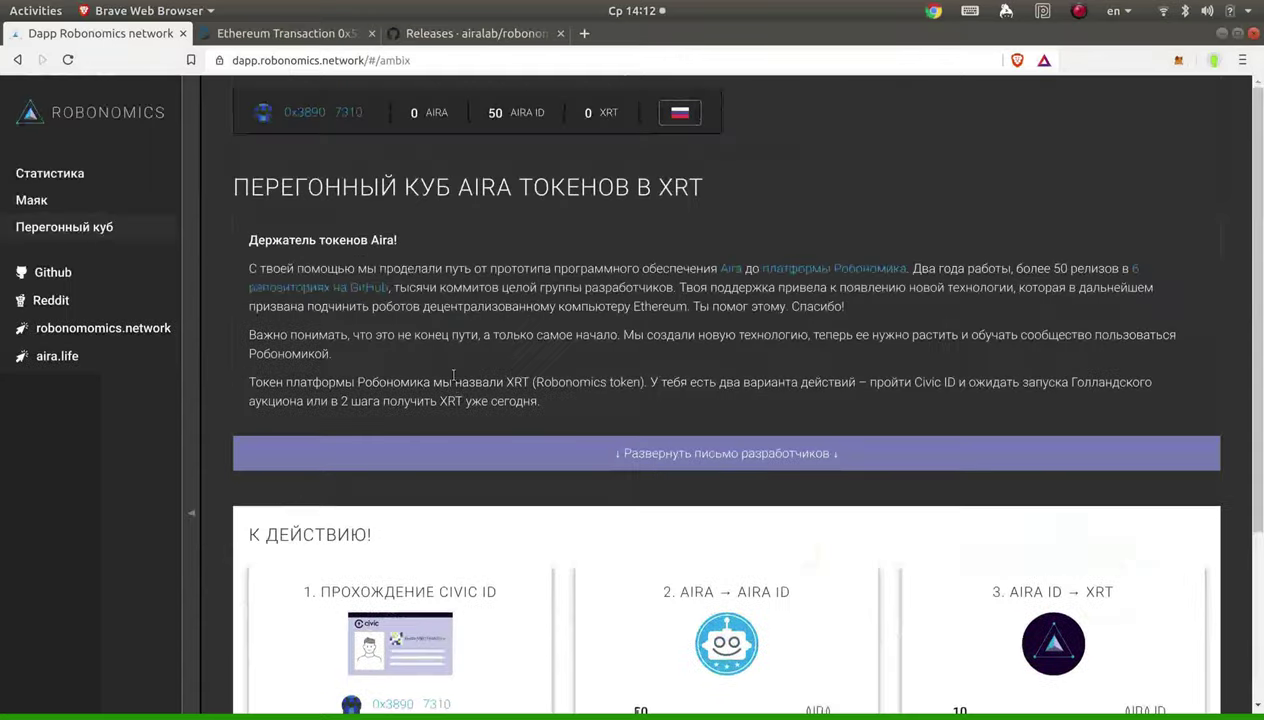
click(280, 33)
click(456, 426)
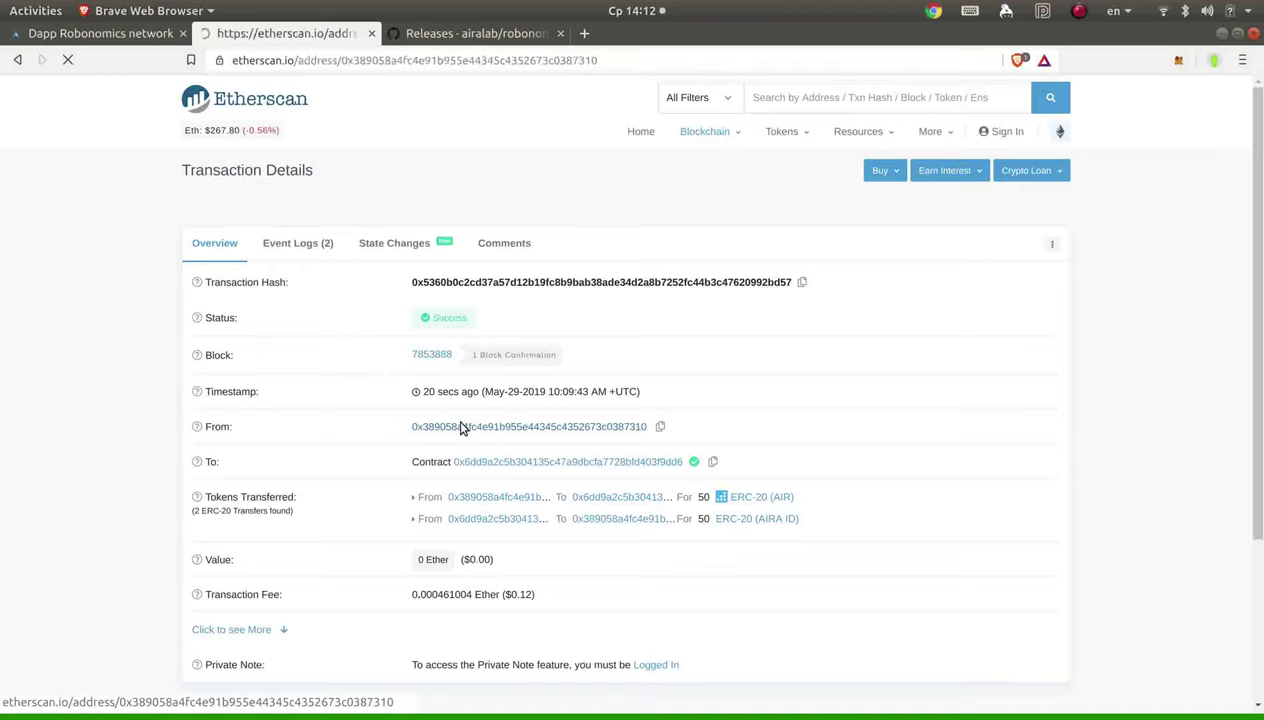
click(249, 528)
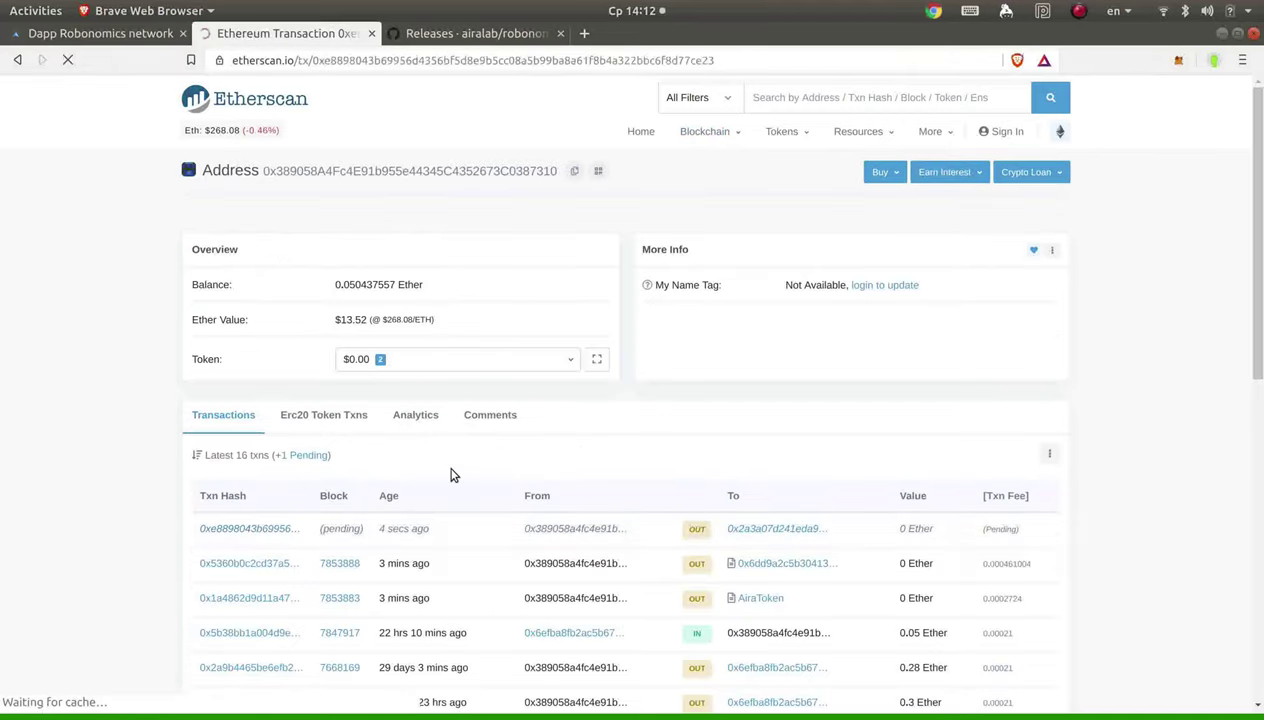
scroll(451, 438, down, 3)
scroll(423, 398, up, 2)
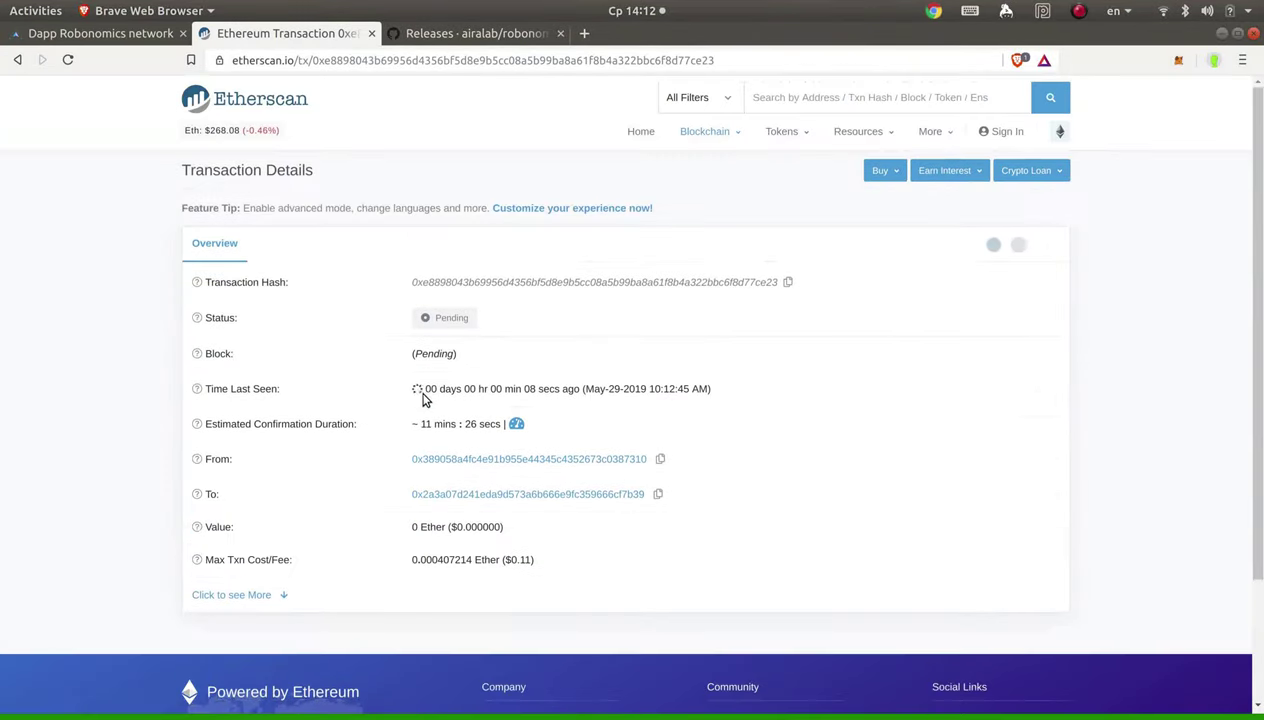
Step: Return to the Robonomics dapp and examine the AIRA ID balance and the AIRA ID → XRT conversion card
click(117, 36)
scroll(674, 340, down, 3)
scroll(700, 345, up, 3)
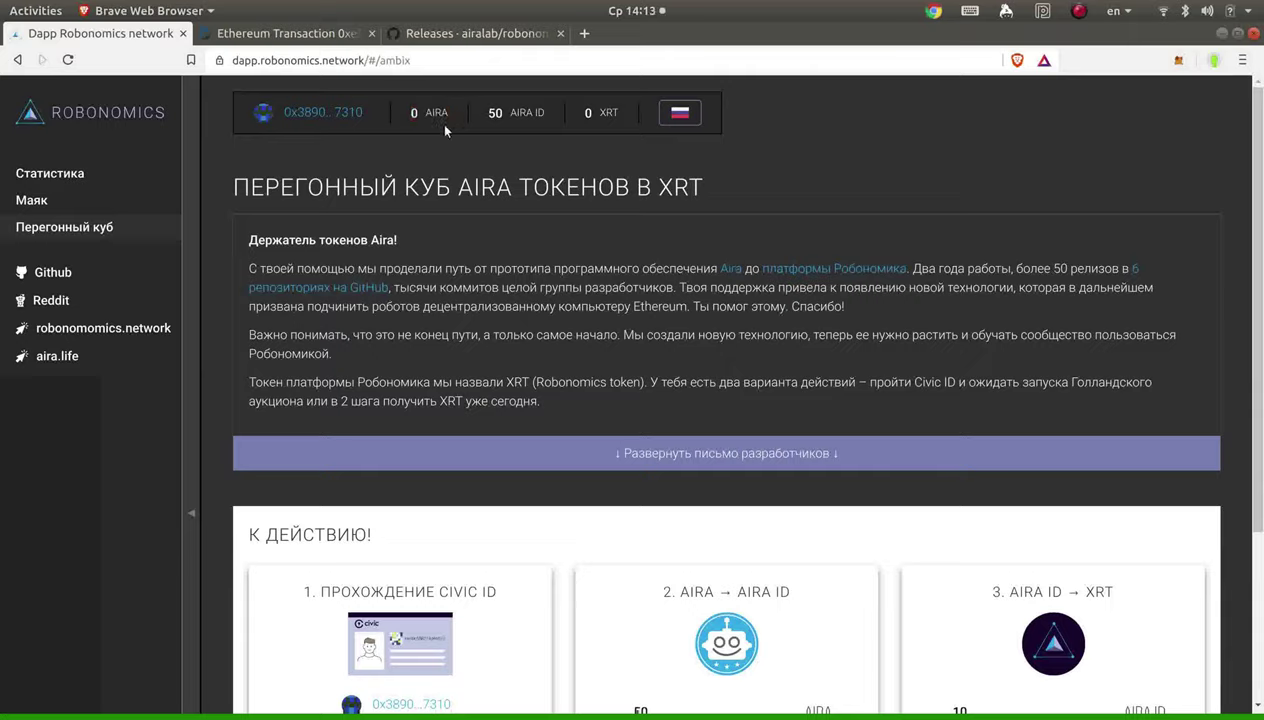
drag(481, 112, 557, 112)
click(556, 117)
scroll(549, 165, down, 1)
scroll(549, 165, up, 1)
scroll(618, 353, down, 5)
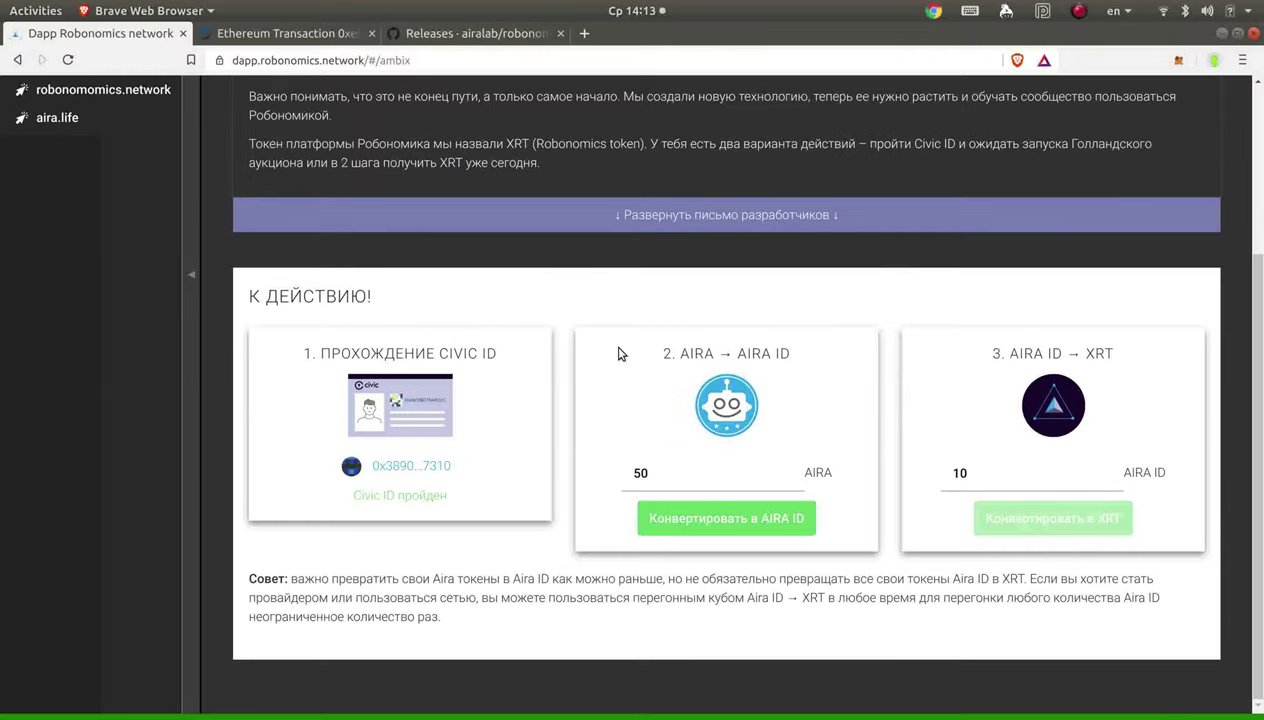
scroll(618, 353, up, 4)
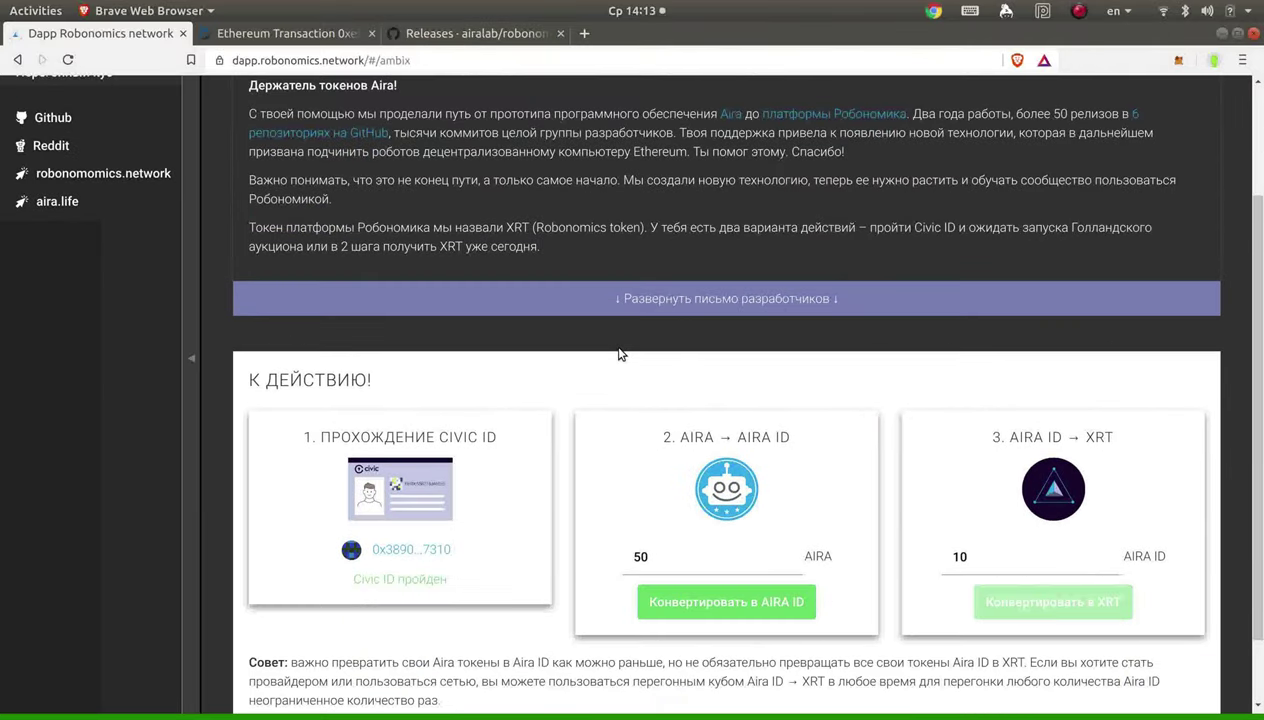
Step: Confirm the contract interaction in MetaMask to convert the 10 AIRA ID to XRT
scroll(619, 353, up, 3)
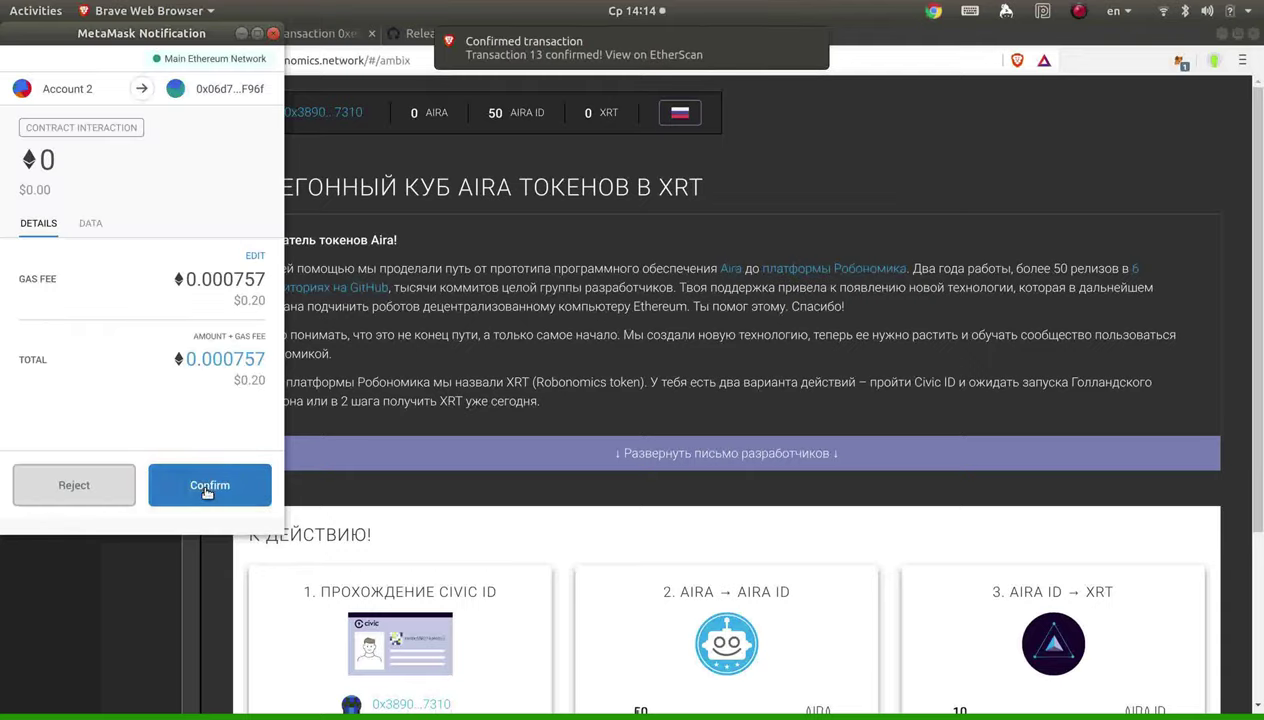
click(207, 490)
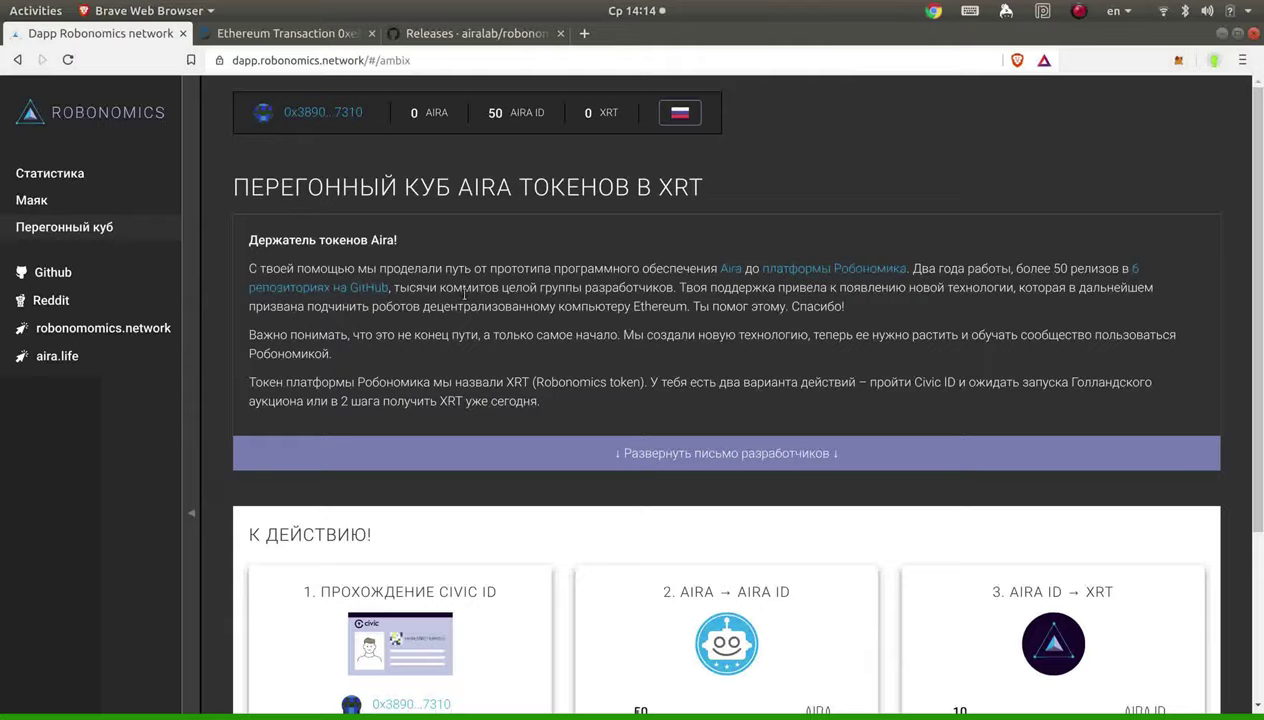
scroll(697, 301, down, 2)
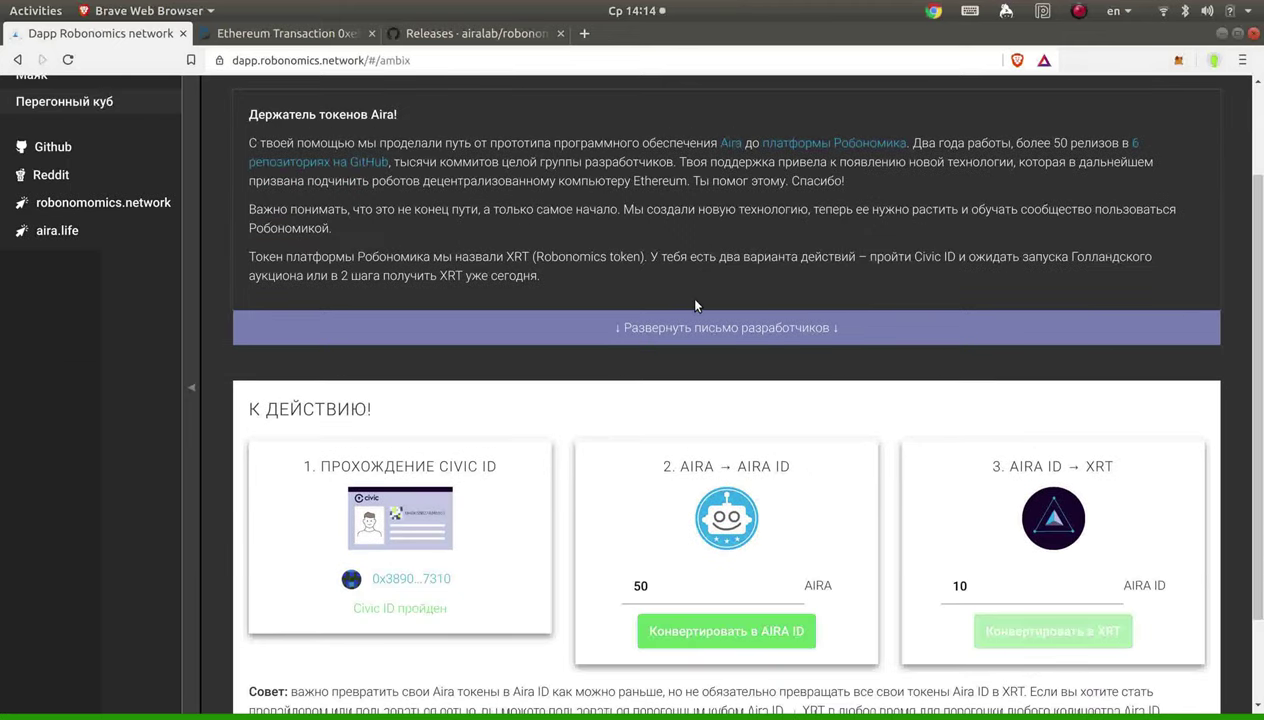
Step: Check the AIRA ID and XRT balances after the conversion, highlighting the XRT amount
scroll(697, 305, up, 2)
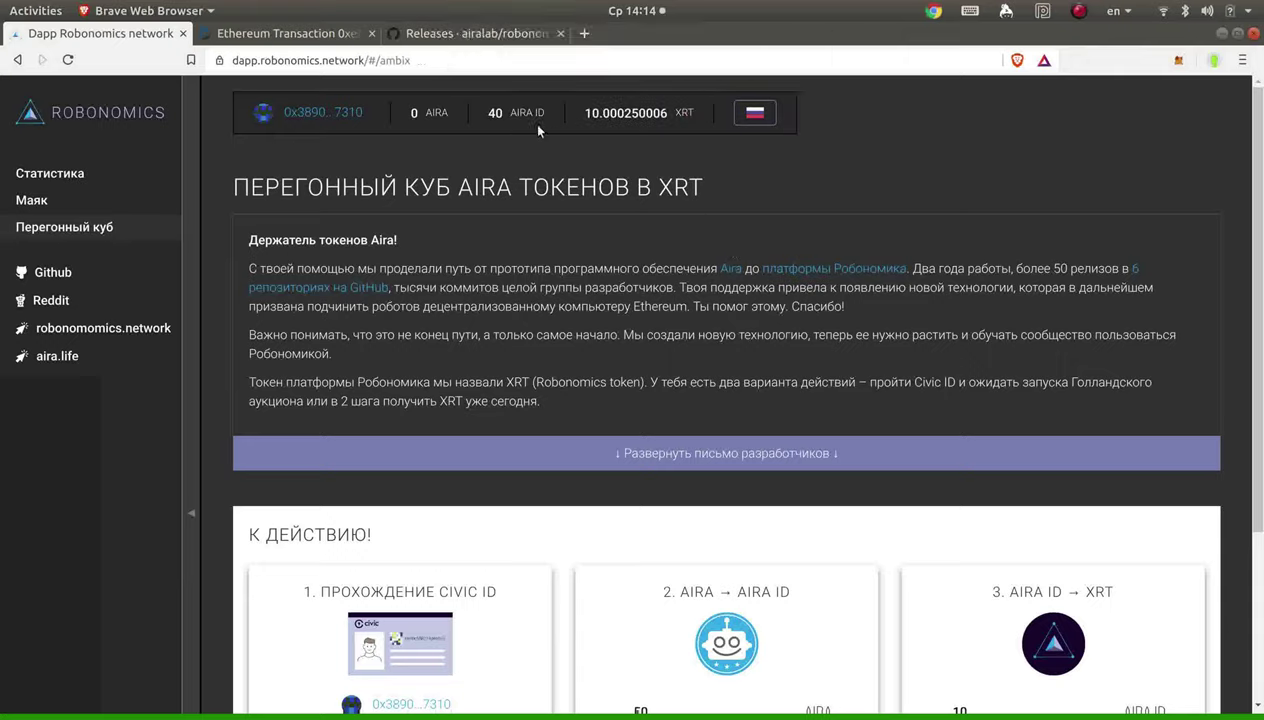
drag(584, 113, 638, 113)
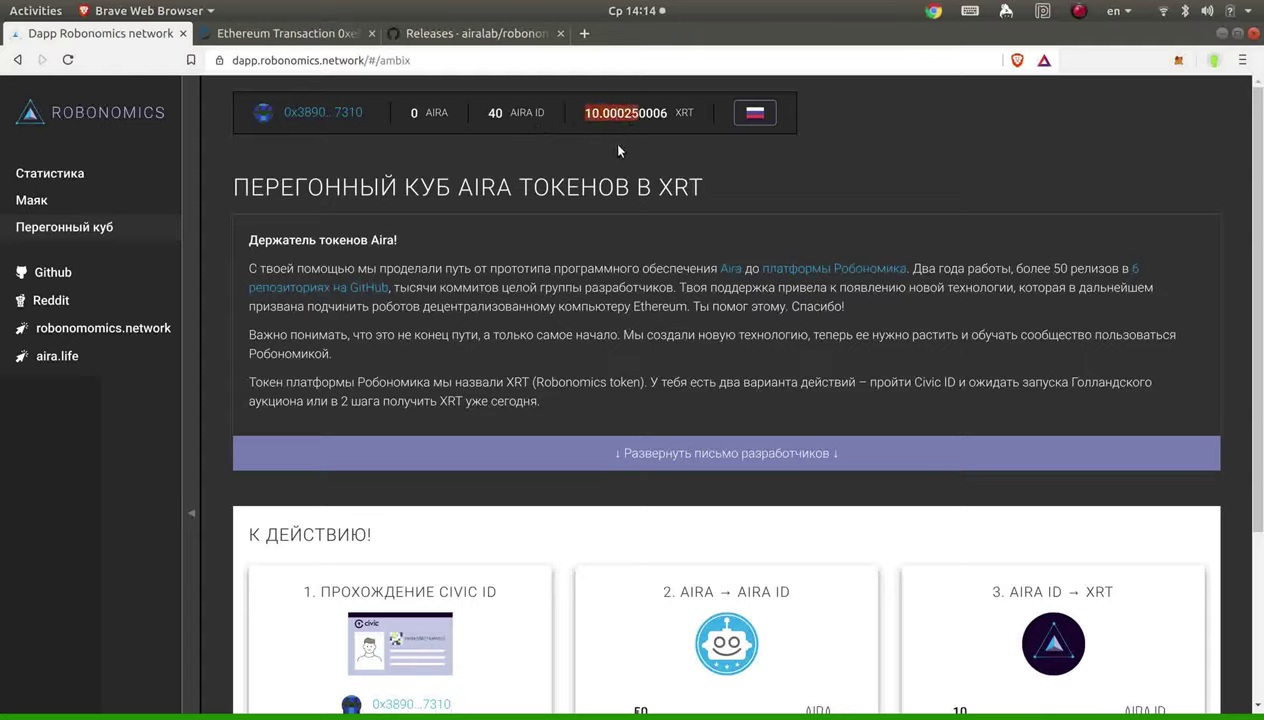
click(577, 158)
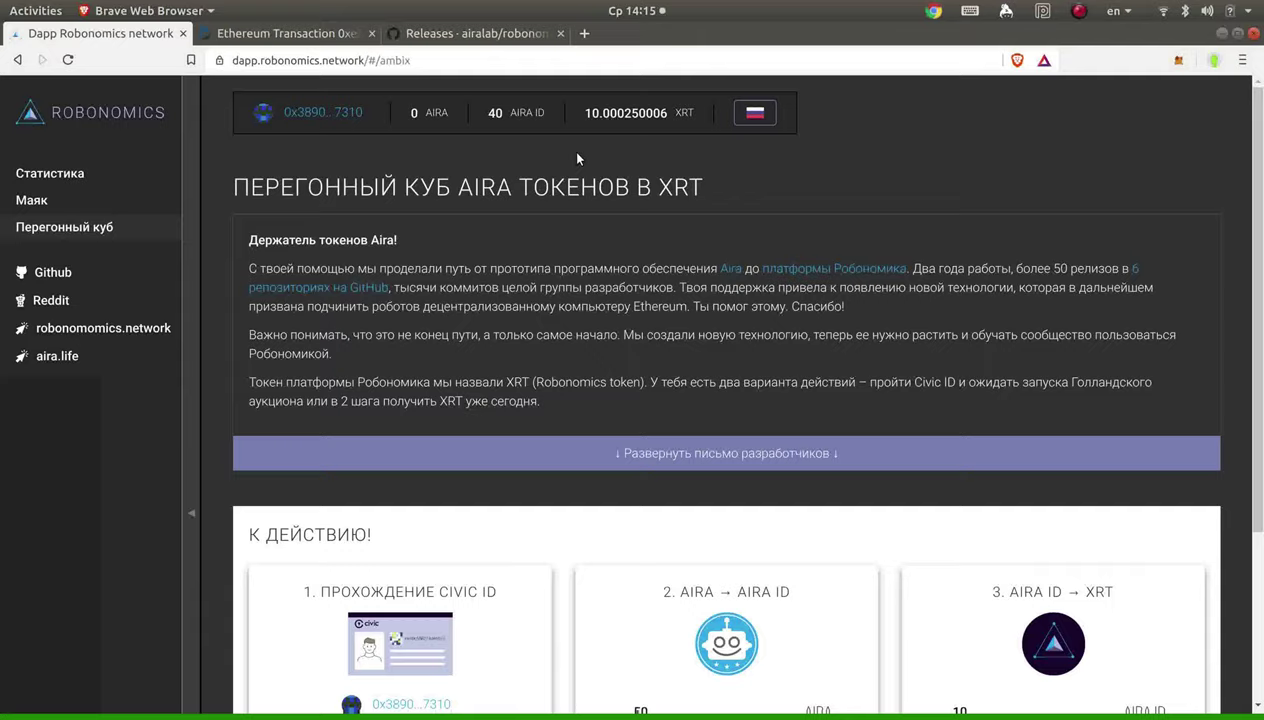
drag(584, 113, 638, 115)
click(1076, 11)
click(860, 126)
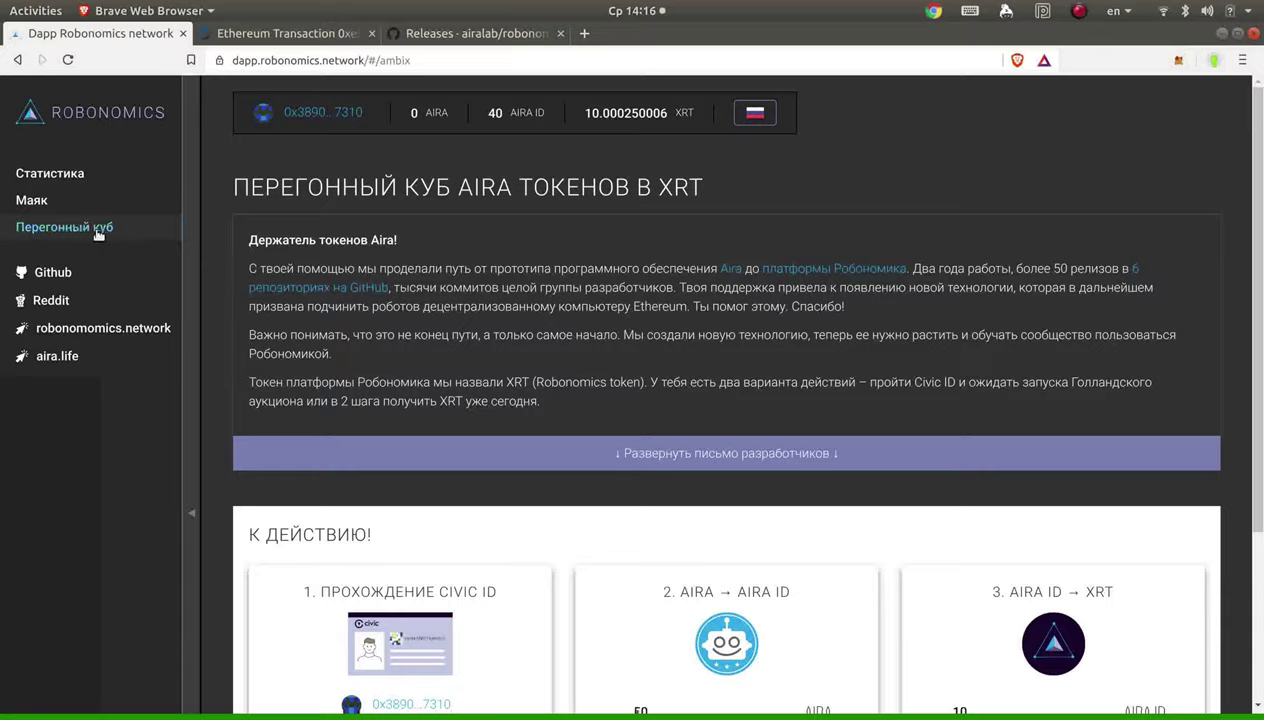
Step: Open the lighthouse connection page and examine the available lighthouses and the form for creating a new lighthouse
click(40, 201)
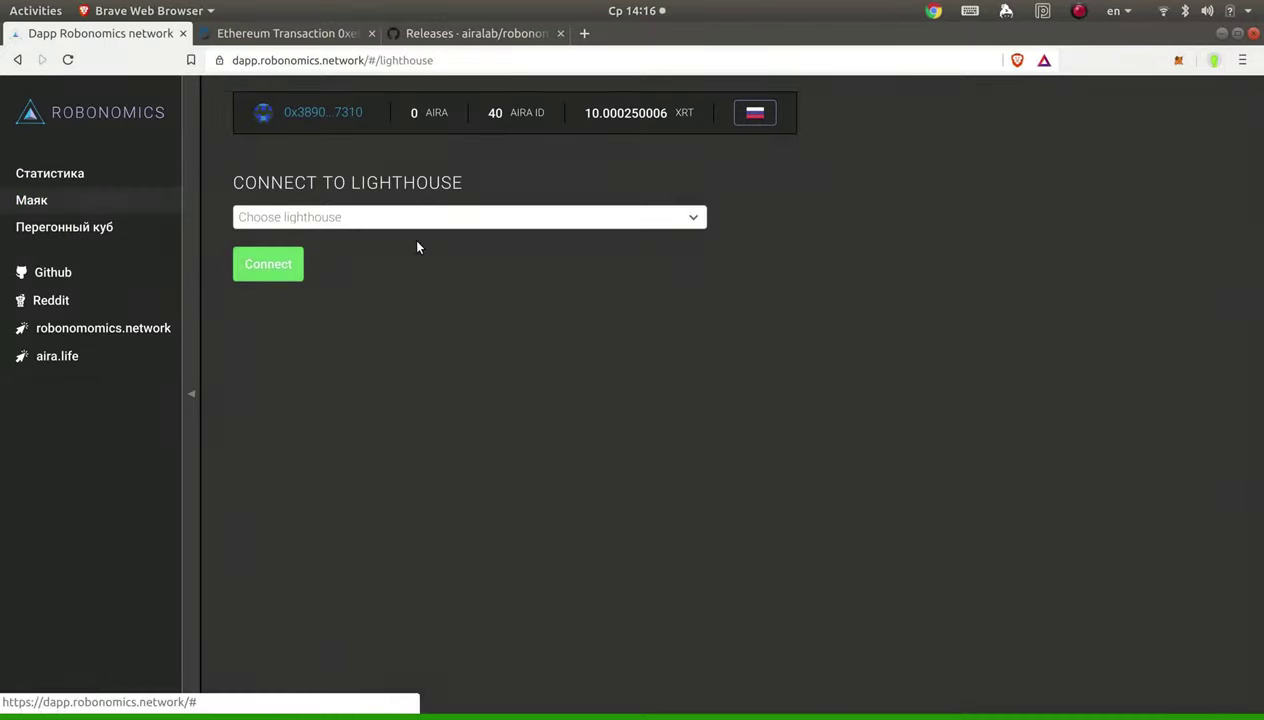
click(434, 219)
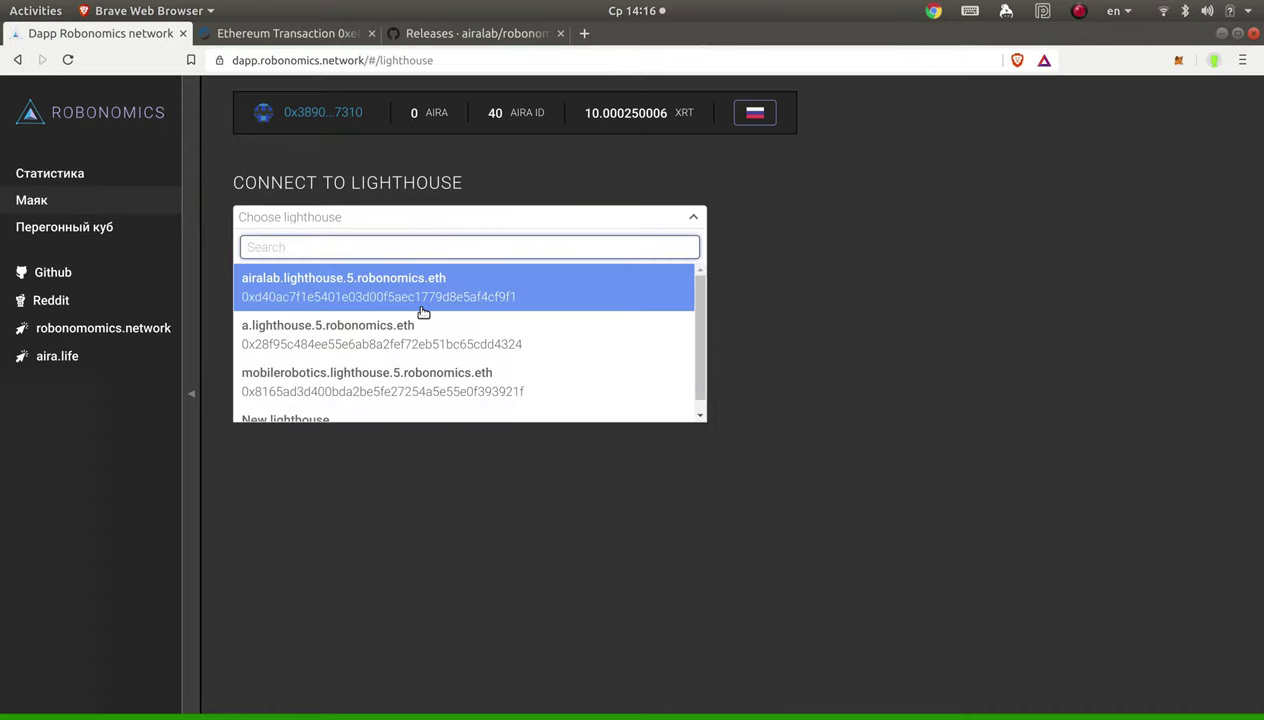
scroll(415, 330, down, 1)
scroll(412, 357, up, 1)
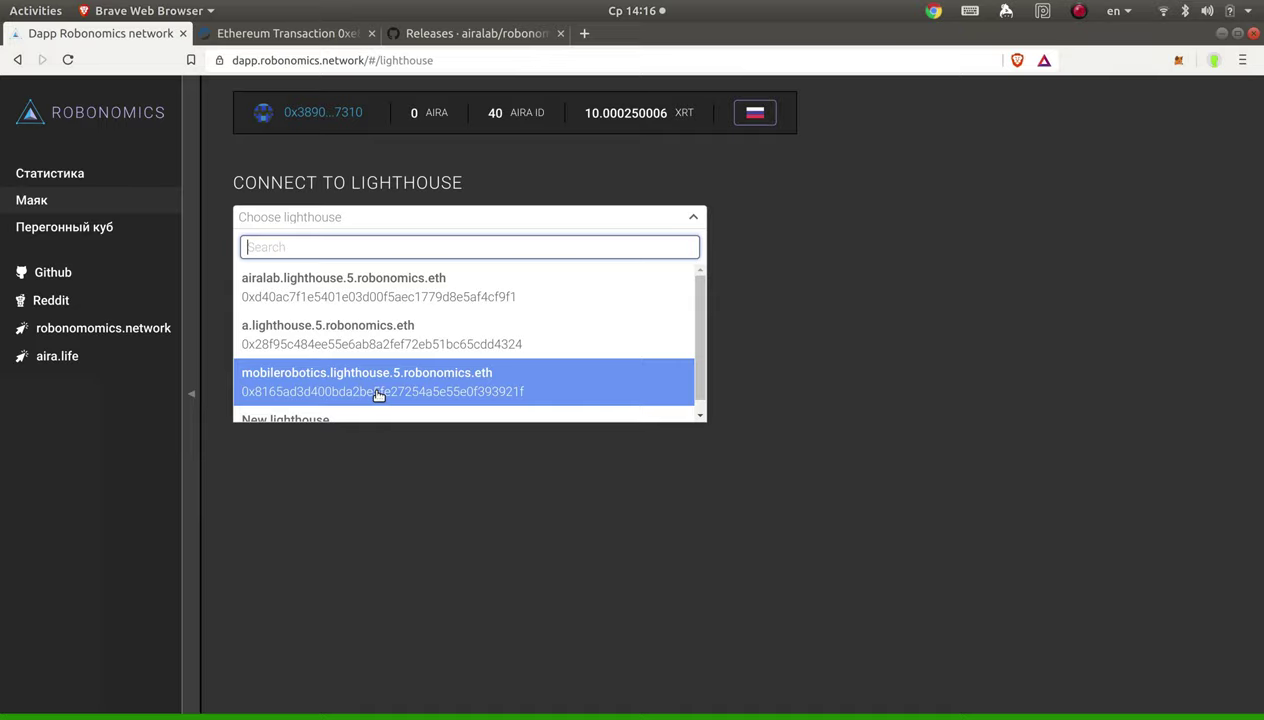
scroll(380, 390, down, 1)
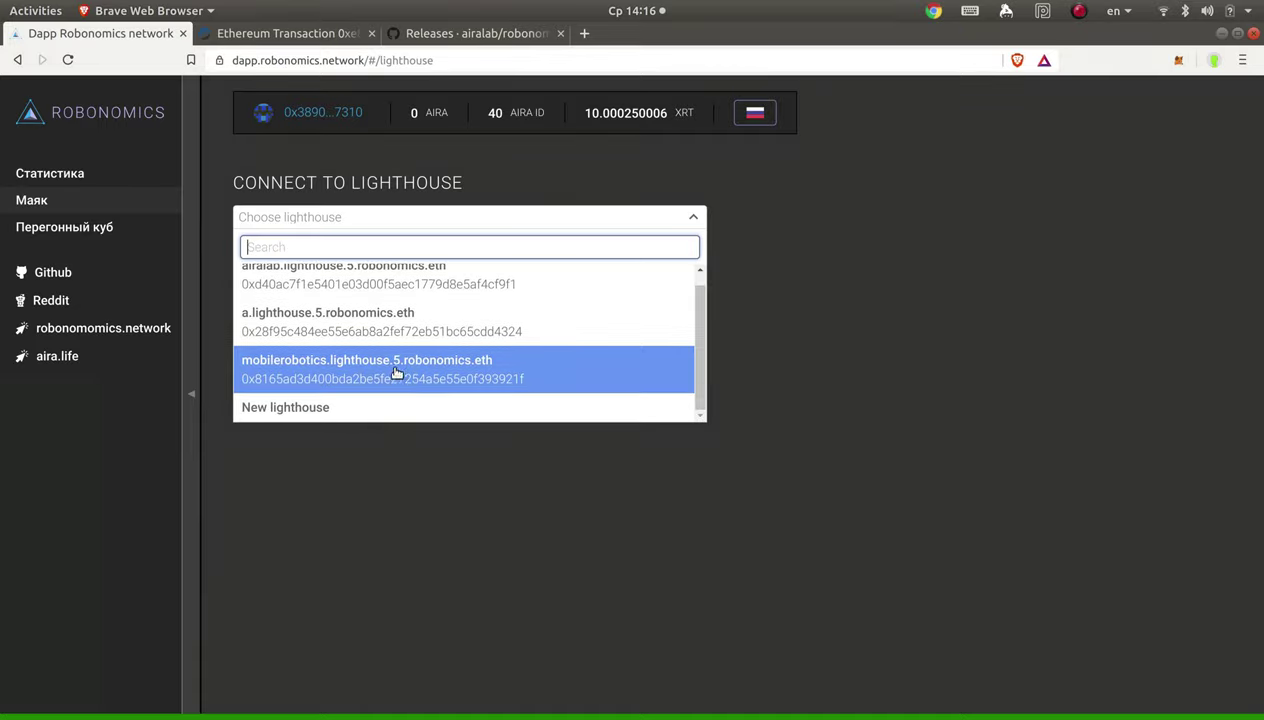
click(314, 409)
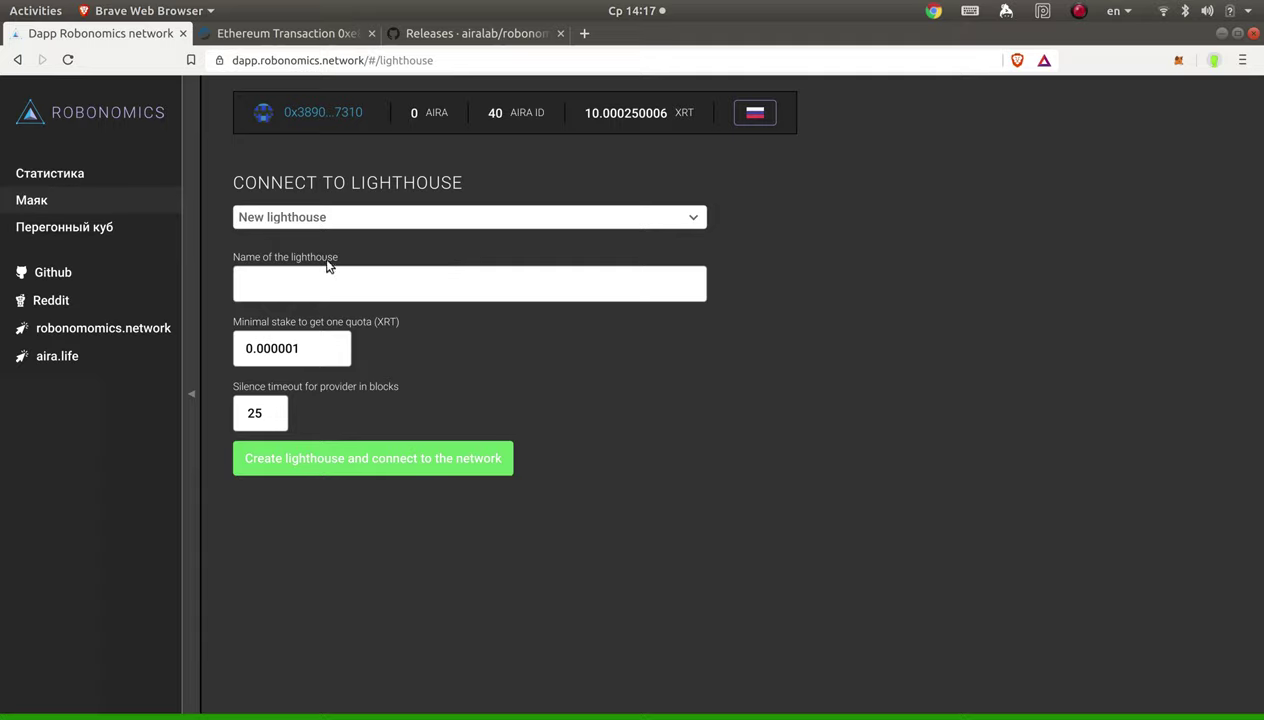
click(295, 274)
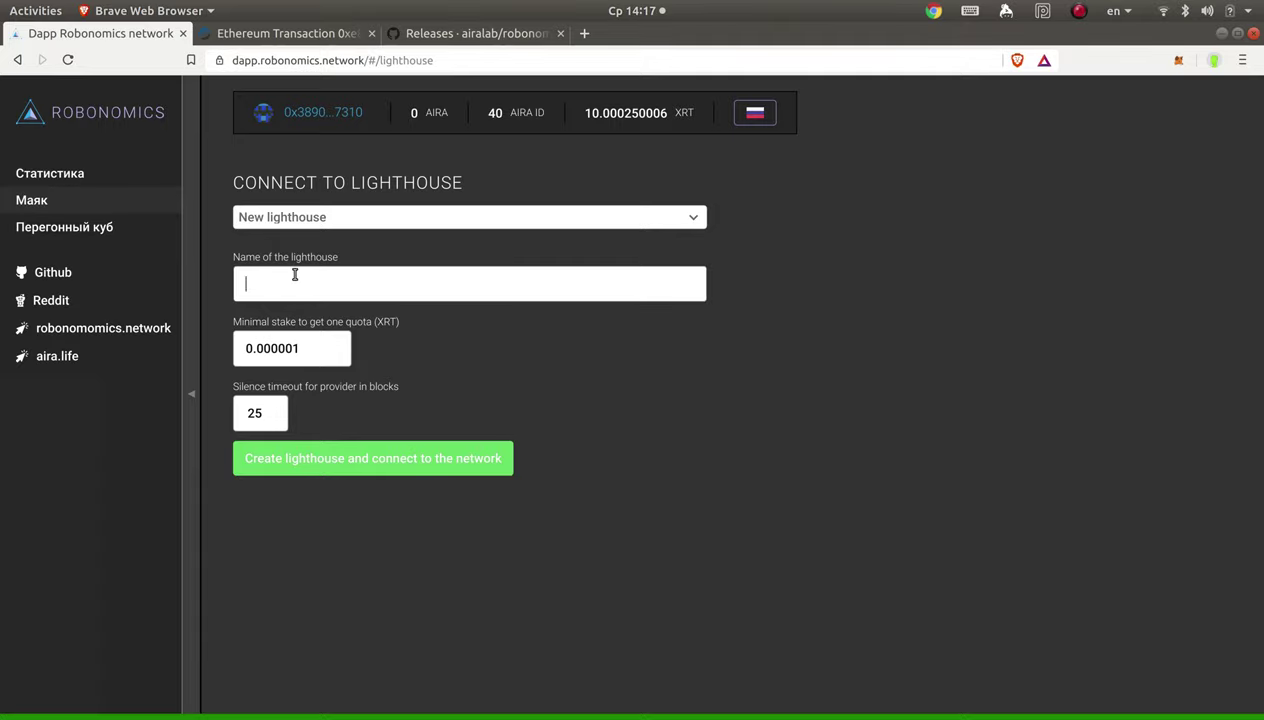
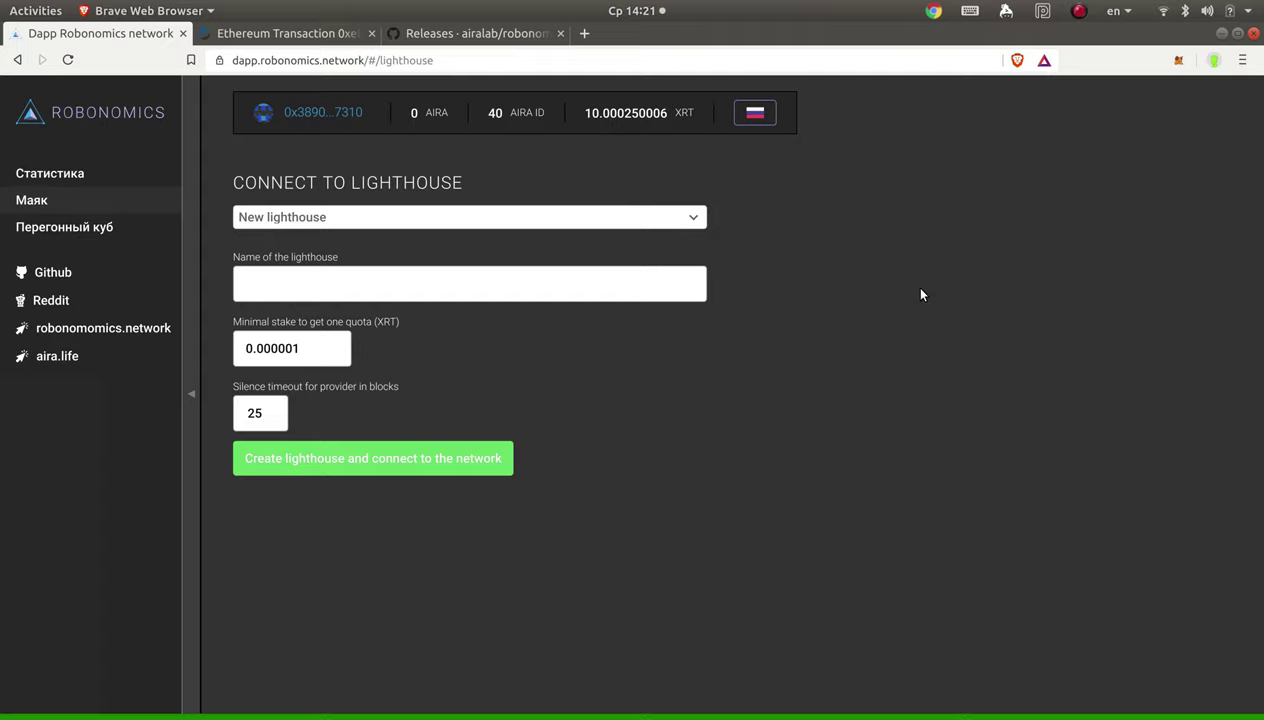
Step: Choose airalab.lighthouse.5.robonomics.eth as the lighthouse and connect to it
click(627, 220)
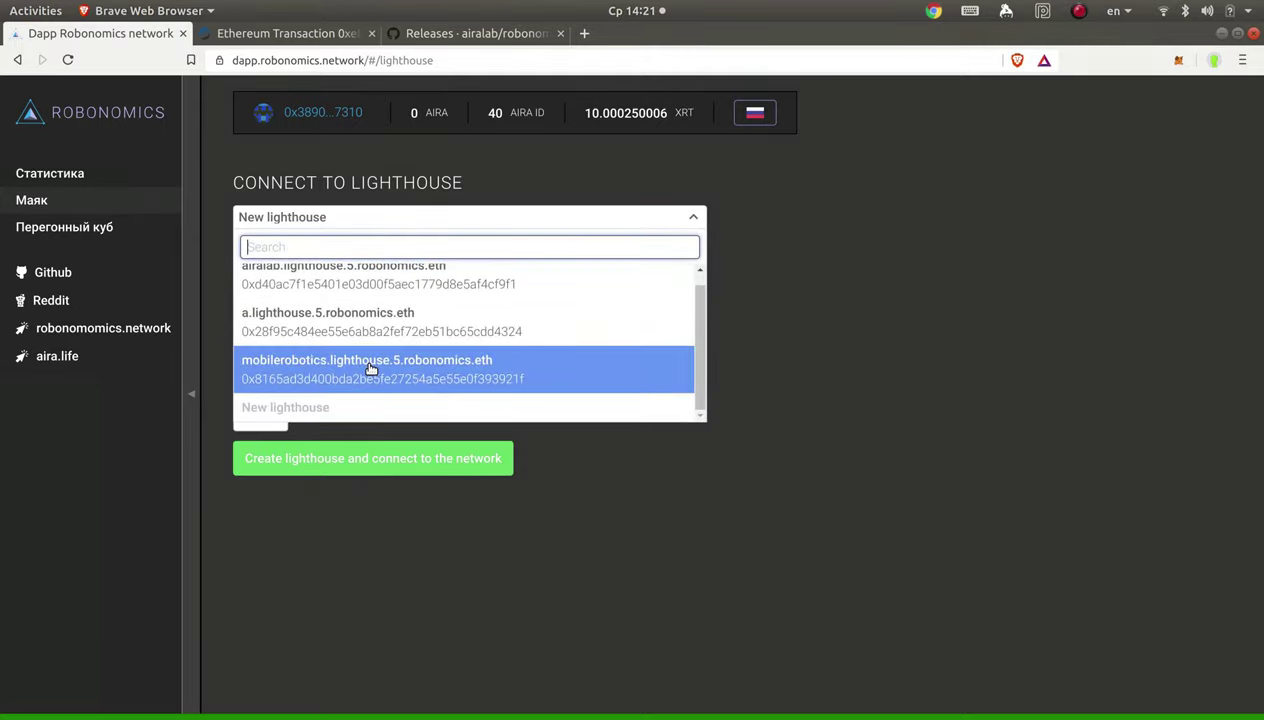
click(368, 280)
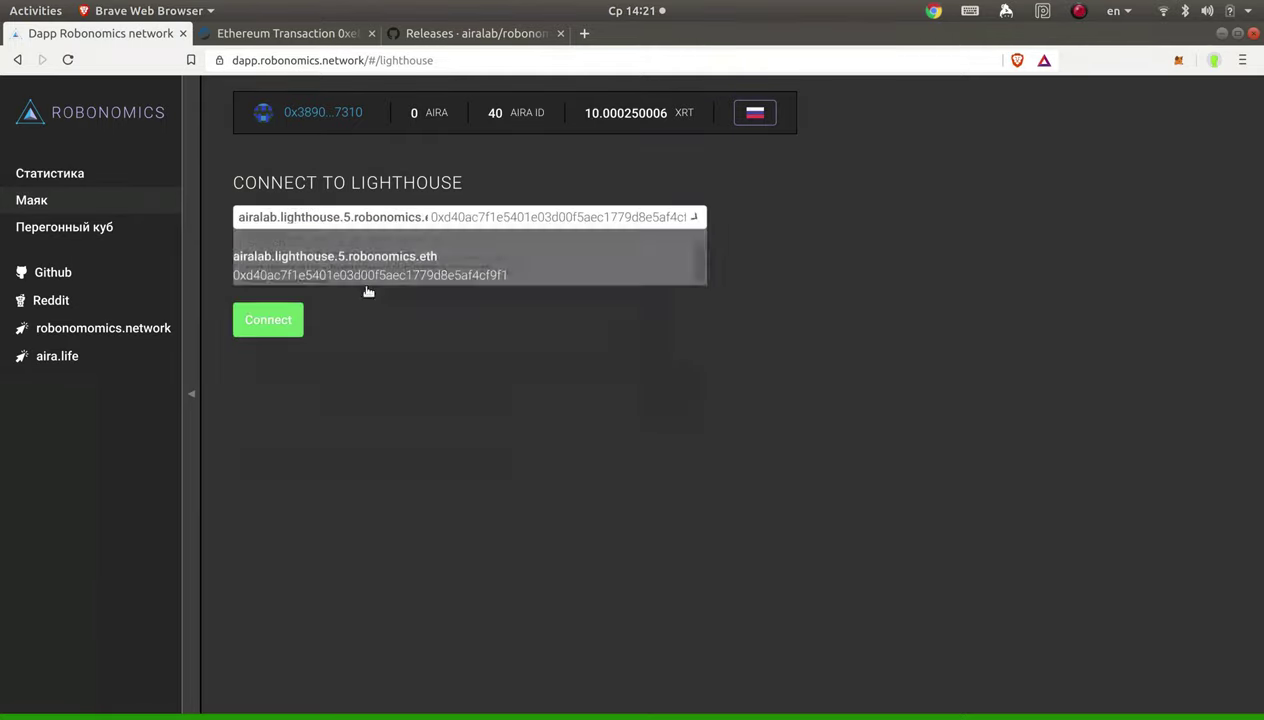
click(285, 327)
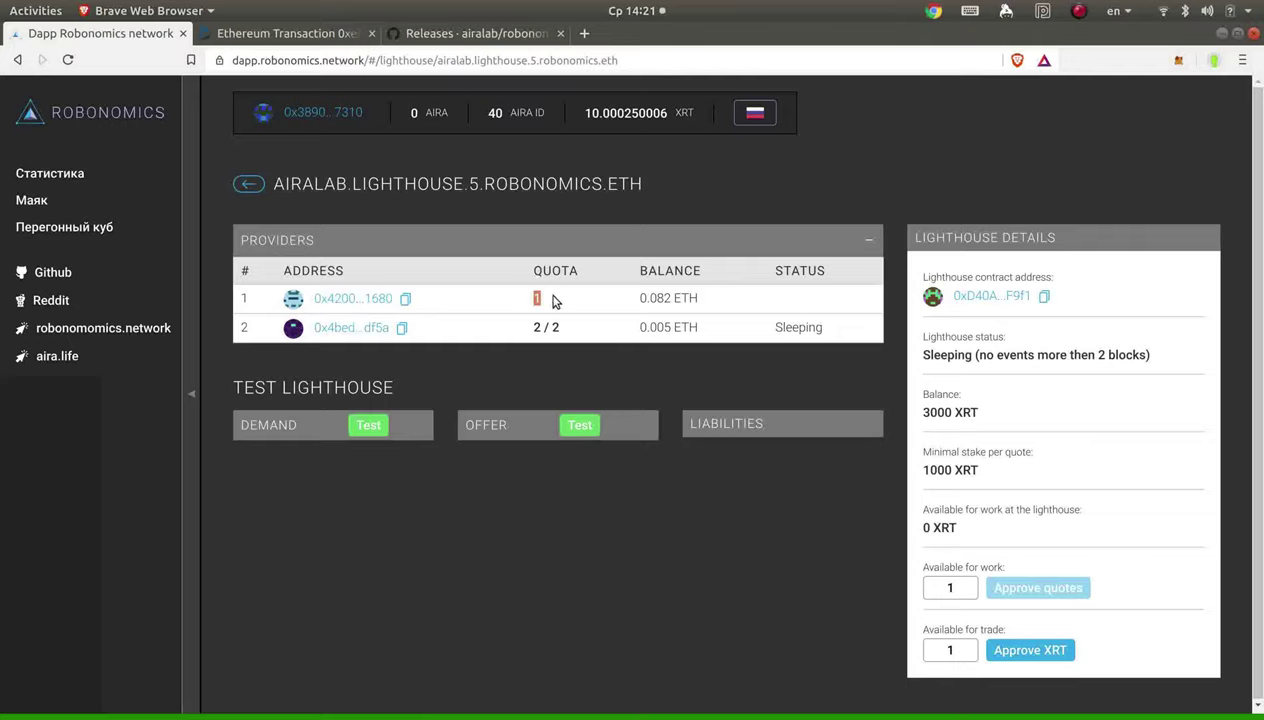
Step: Examine the second provider's quota and status, plus the reason given for the overall lighthouse status
drag(530, 328, 572, 331)
click(574, 331)
drag(772, 330, 832, 333)
click(826, 337)
click(829, 335)
drag(978, 355, 1130, 355)
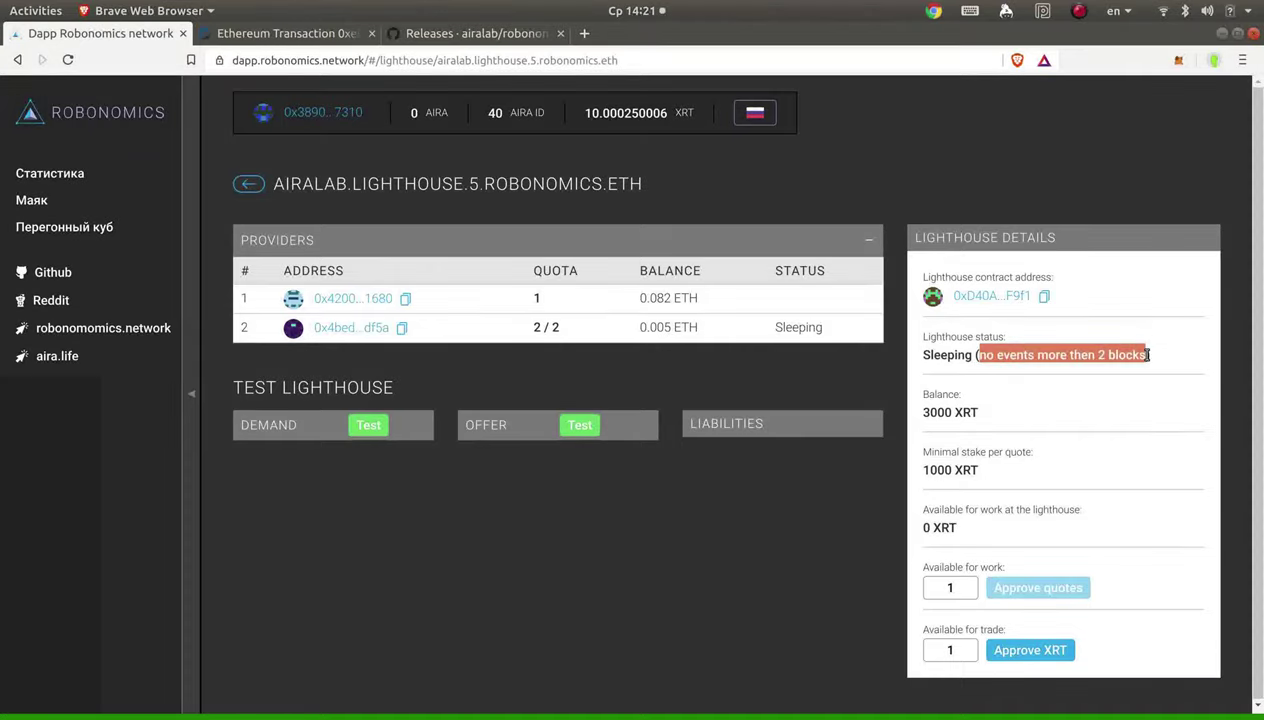
click(1130, 355)
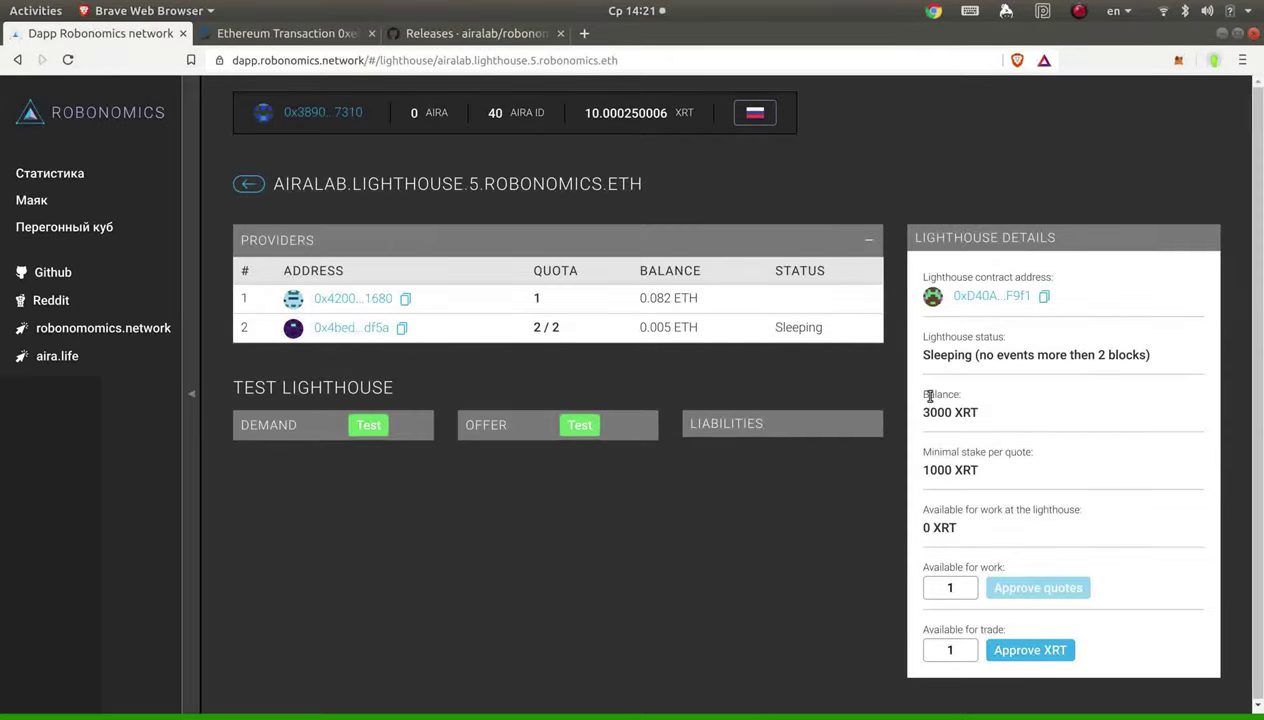
Step: Compare the airalab lighthouse's XRT balance with the quotas of its two providers
drag(912, 384, 995, 415)
click(997, 417)
drag(917, 411, 985, 416)
click(993, 418)
double_click(536, 298)
double_click(545, 329)
Step: Check the minimal stake per quota against the providers' quotas and the lighthouse balance
drag(918, 470, 990, 473)
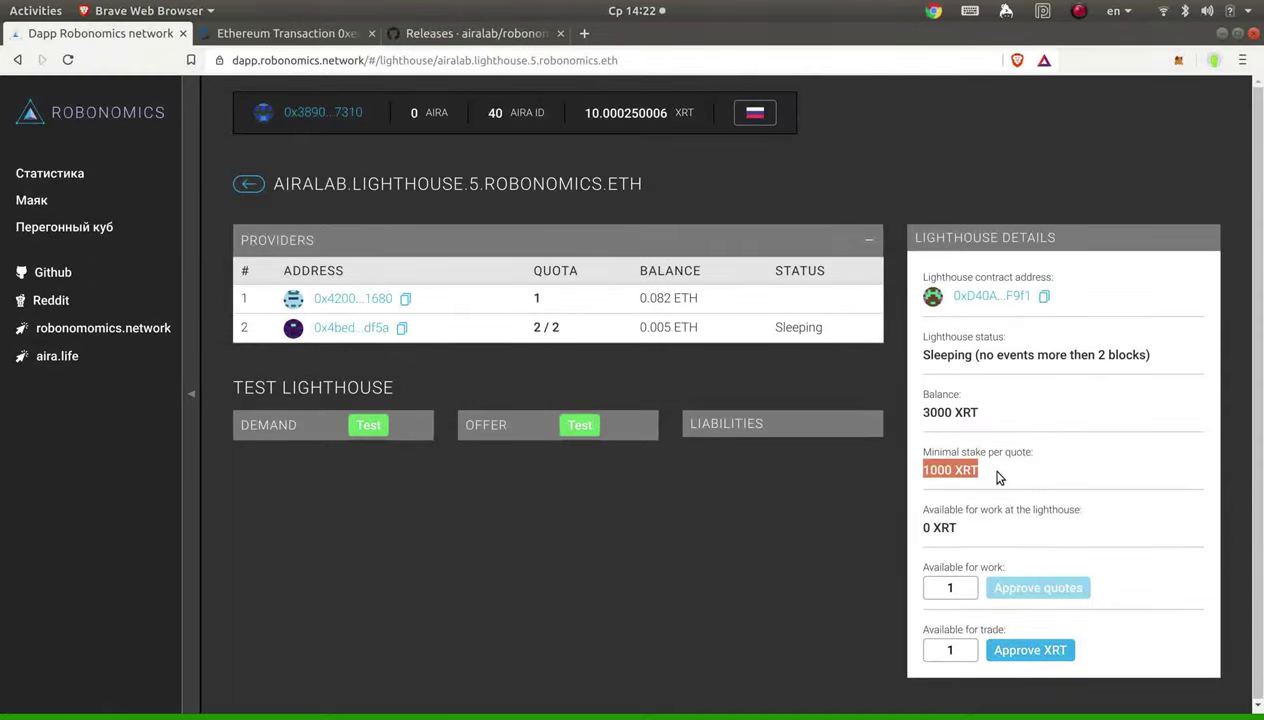
click(996, 478)
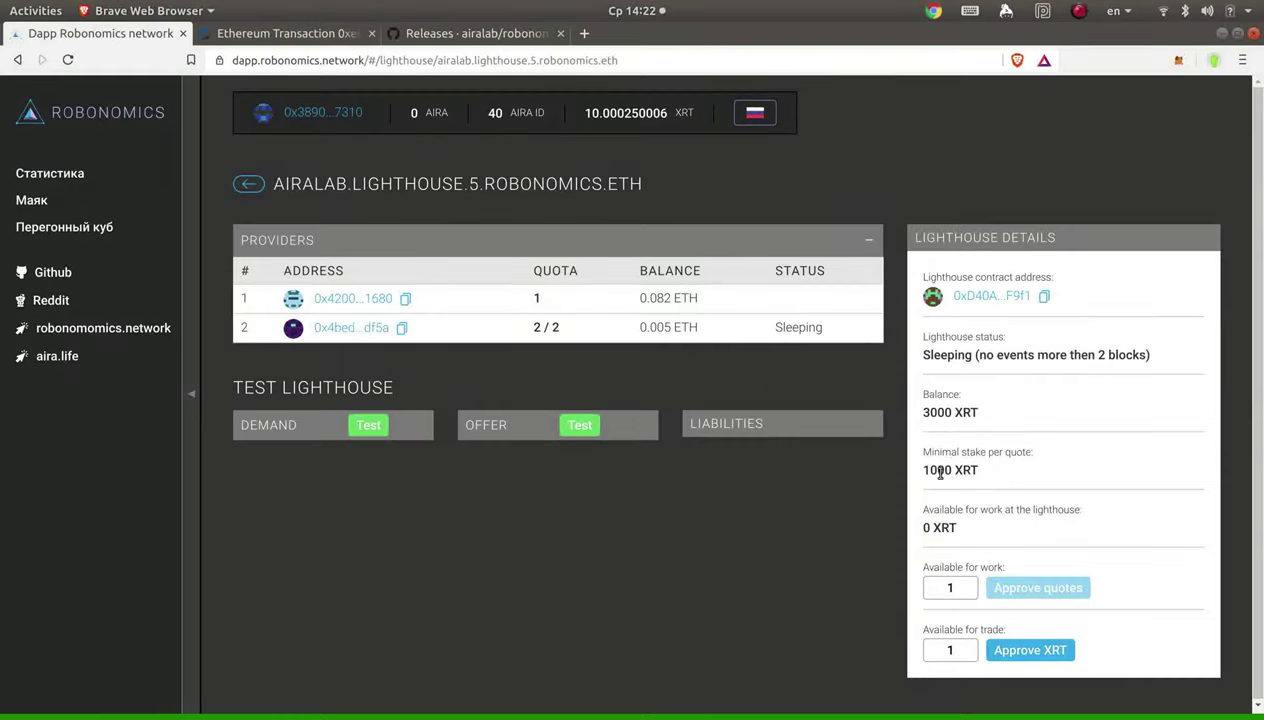
drag(917, 474, 1001, 473)
click(1001, 473)
drag(530, 290, 598, 327)
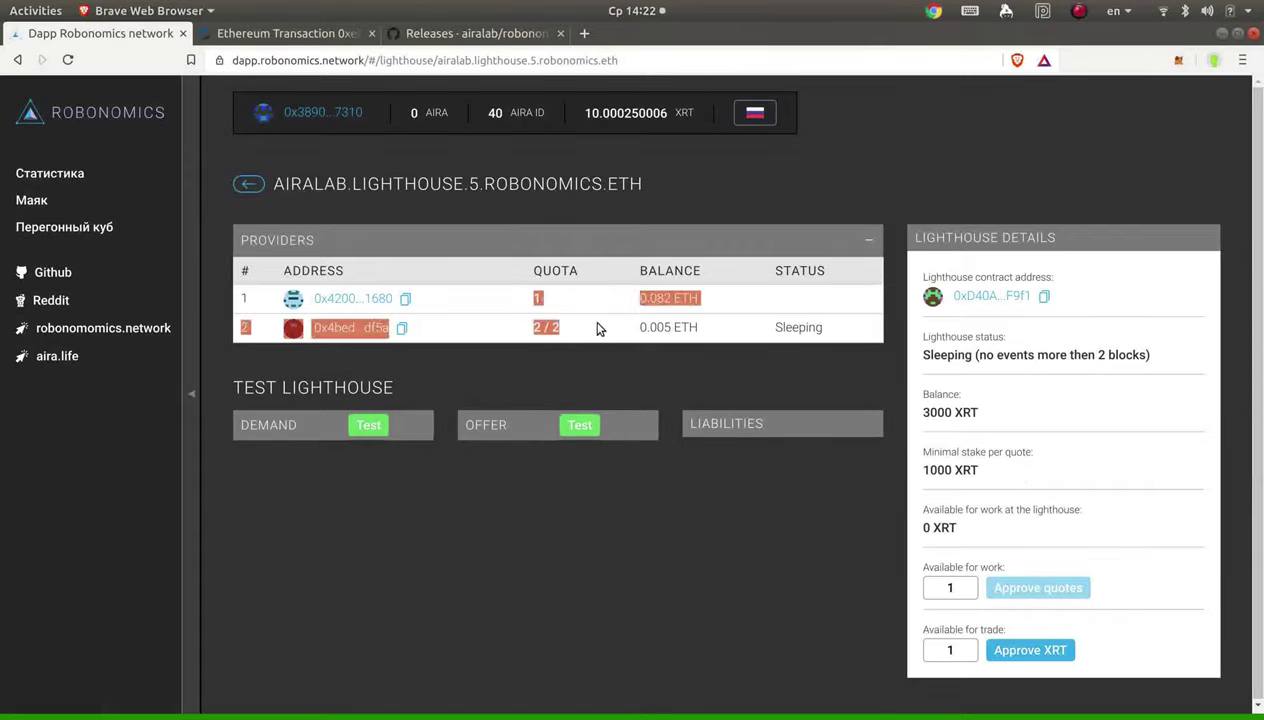
click(600, 341)
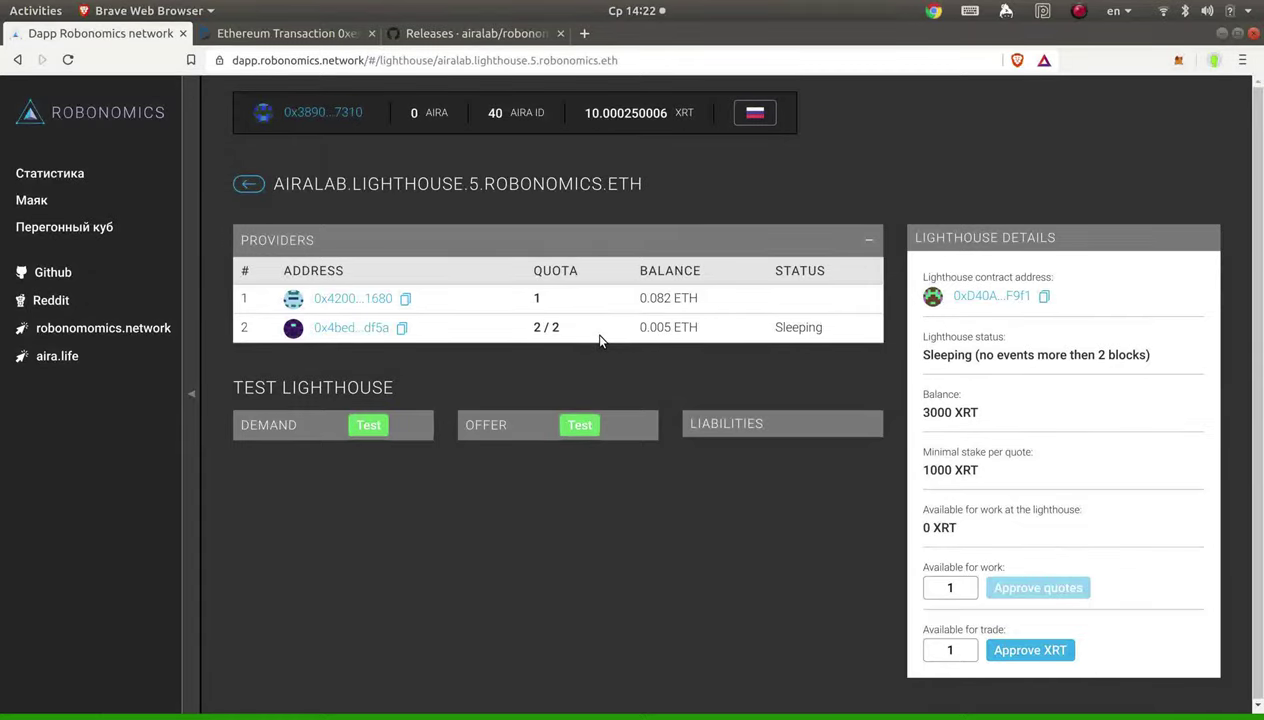
drag(914, 410, 1000, 416)
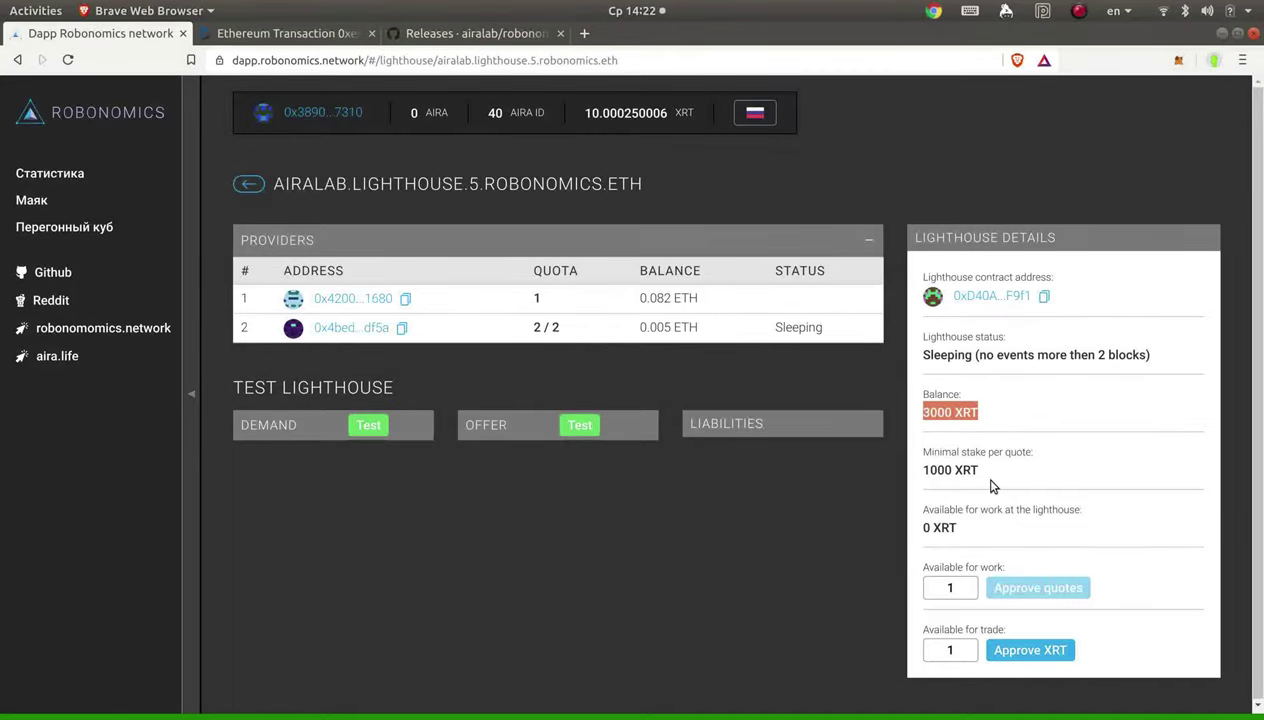
Step: Try 1000 as the amount available for work at the airalab lighthouse
click(1010, 547)
click(975, 595)
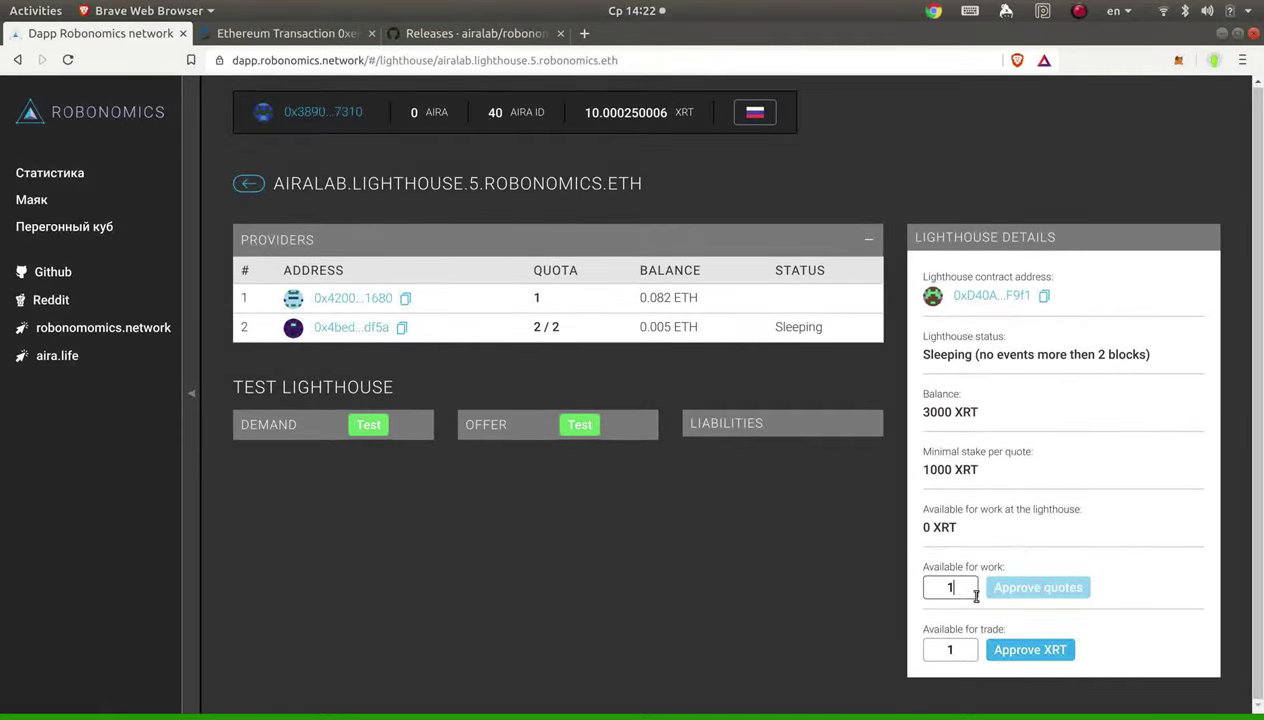
text(000)
Step: Go back to the lighthouse selection and connect to a.lighthouse.5.robonomics.eth instead
click(248, 183)
click(280, 216)
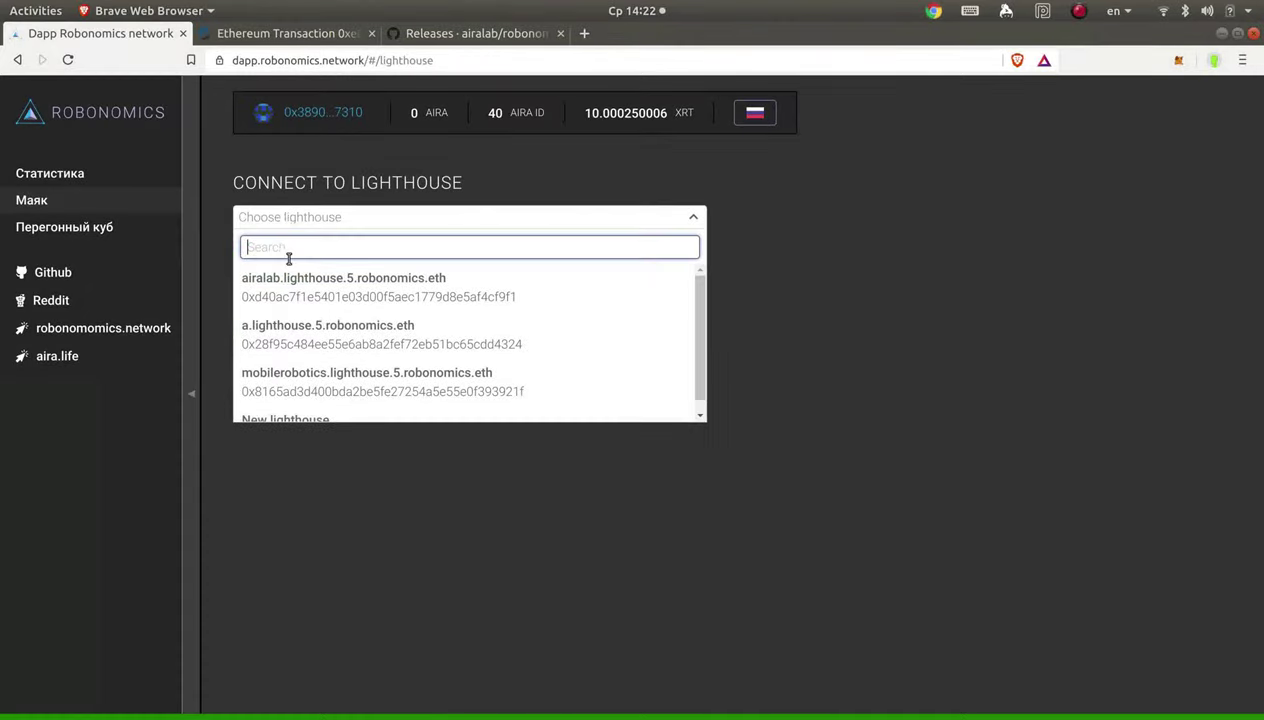
click(328, 341)
click(268, 326)
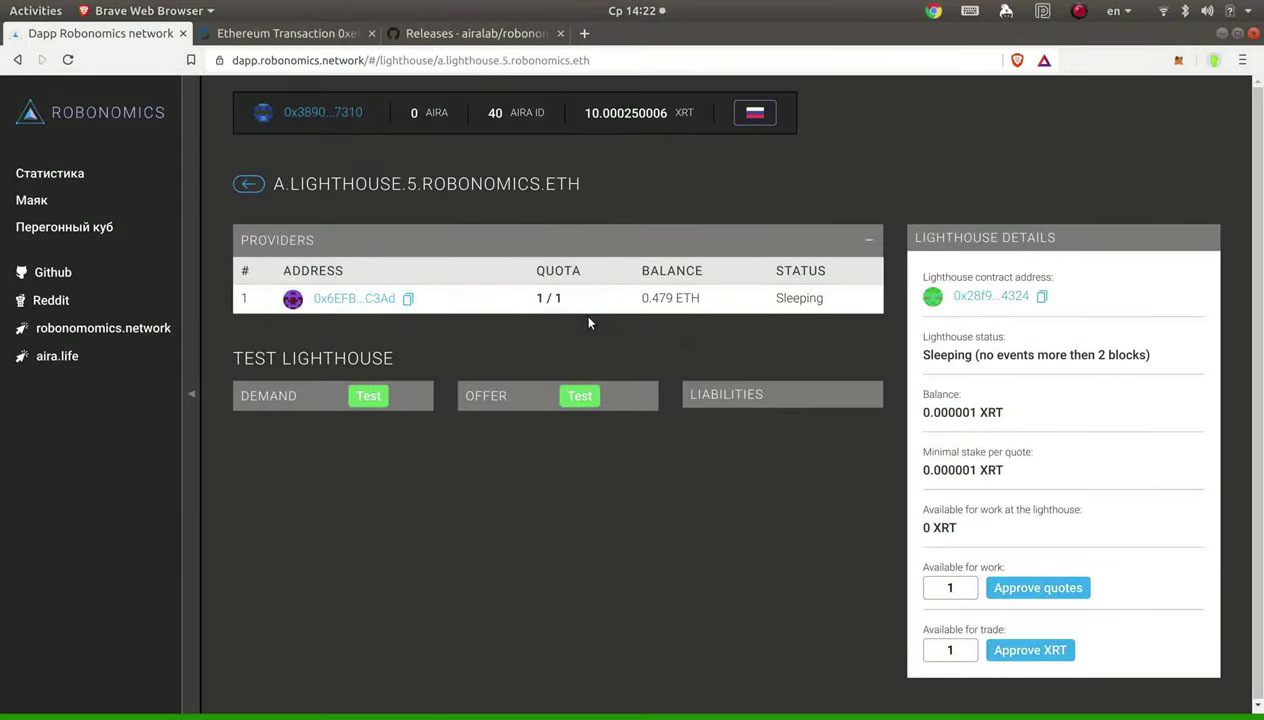
Step: Examine the provider's status and the XRT balance of a.lighthouse.5.robonomics.eth
drag(780, 304, 817, 304)
drag(914, 412, 960, 412)
click(1038, 480)
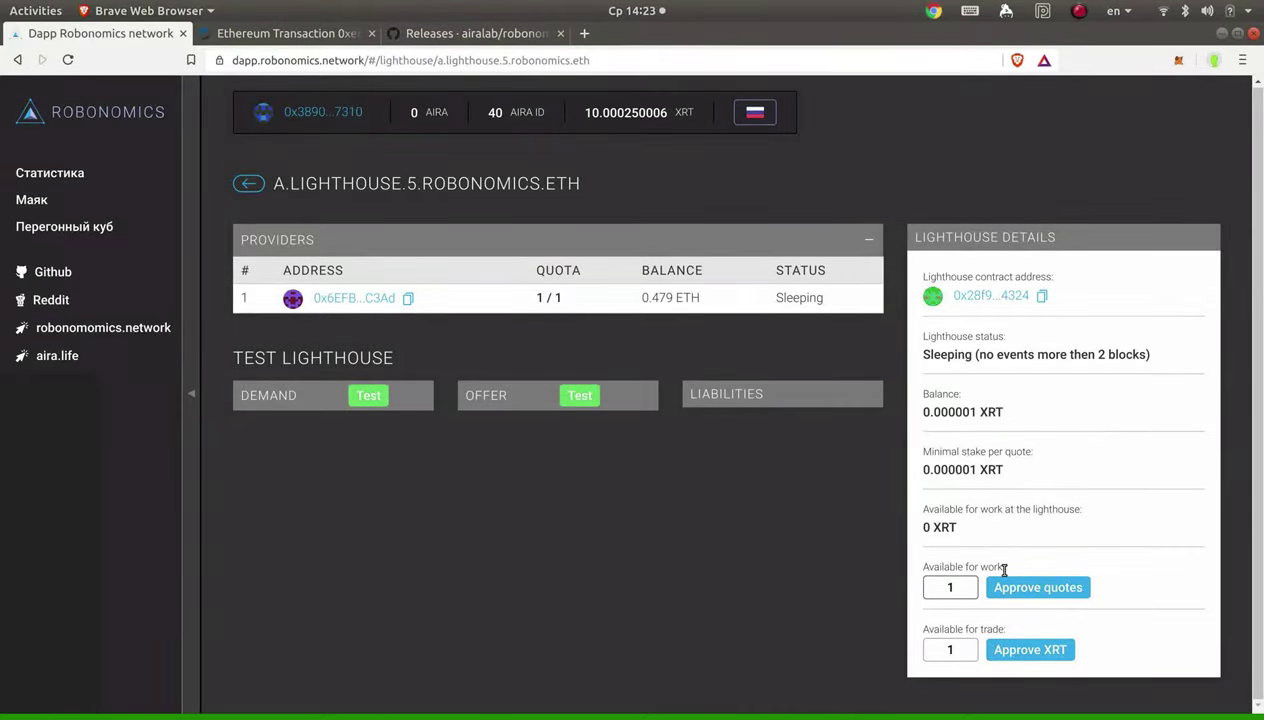
Step: Set the amount available for work to 10, approve the quotas, and confirm the 0.00001 XRT approval in MetaMask
text(0)
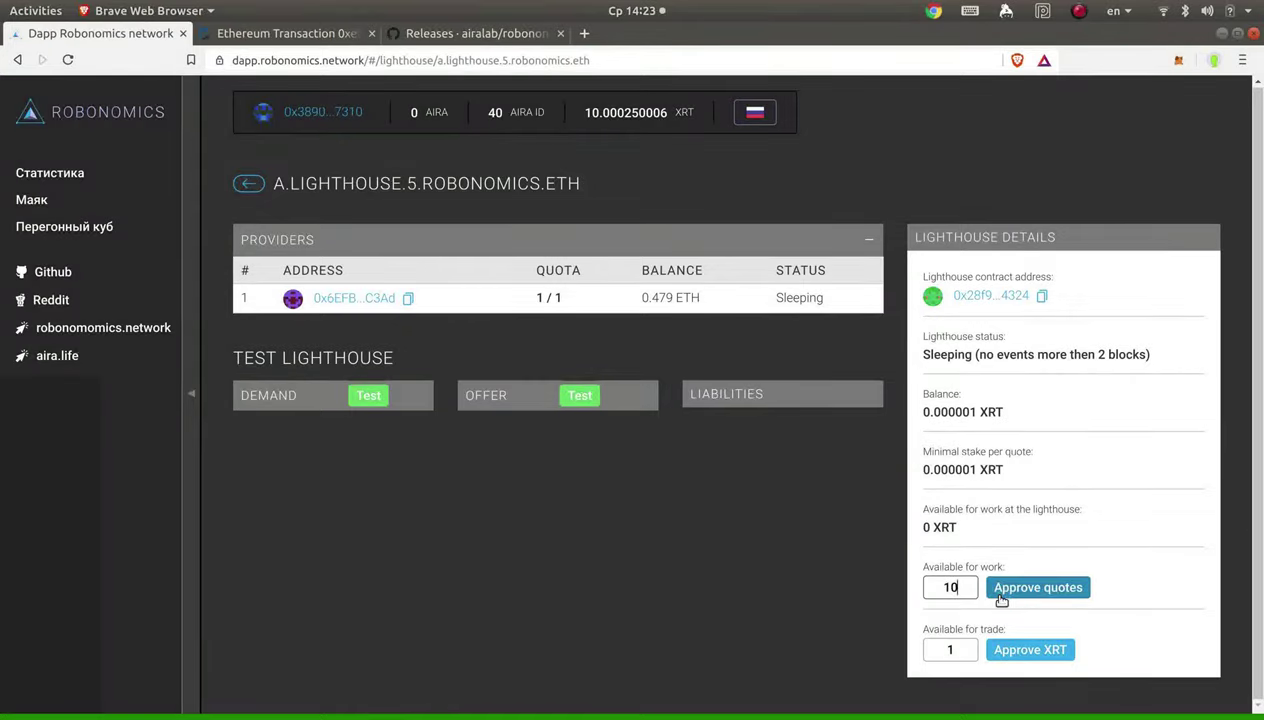
click(1030, 590)
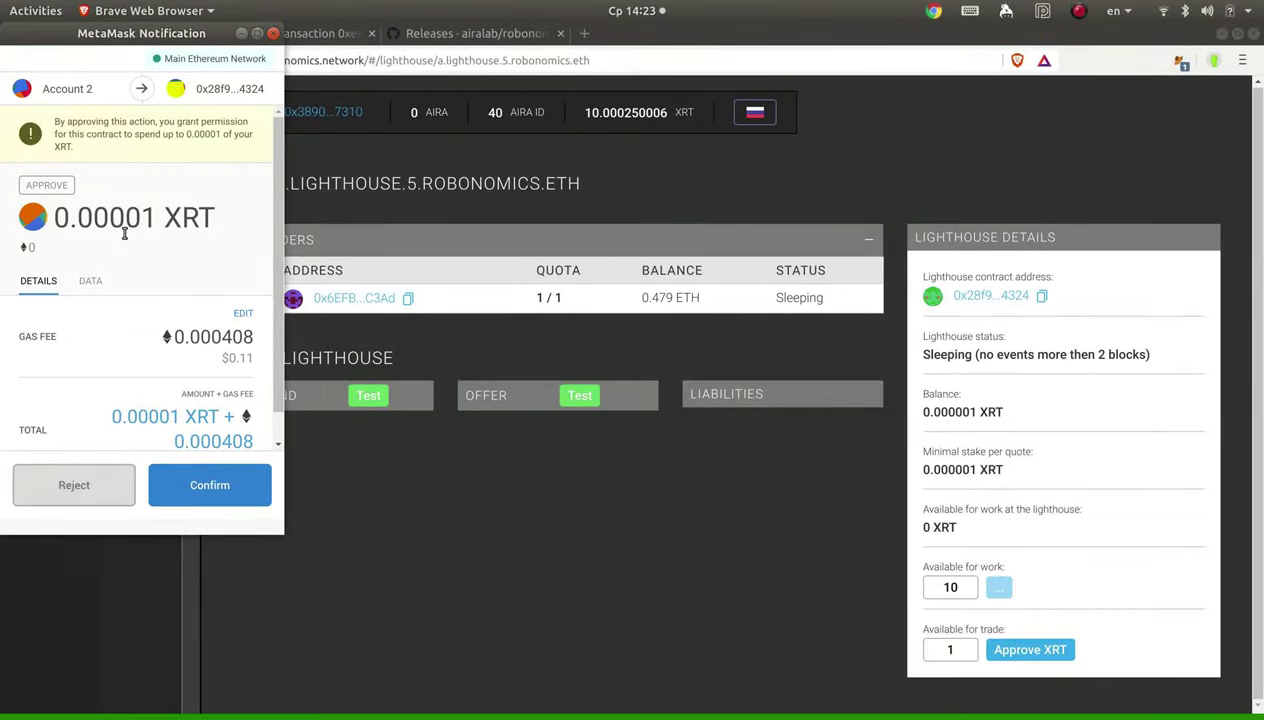
scroll(165, 330, down, 1)
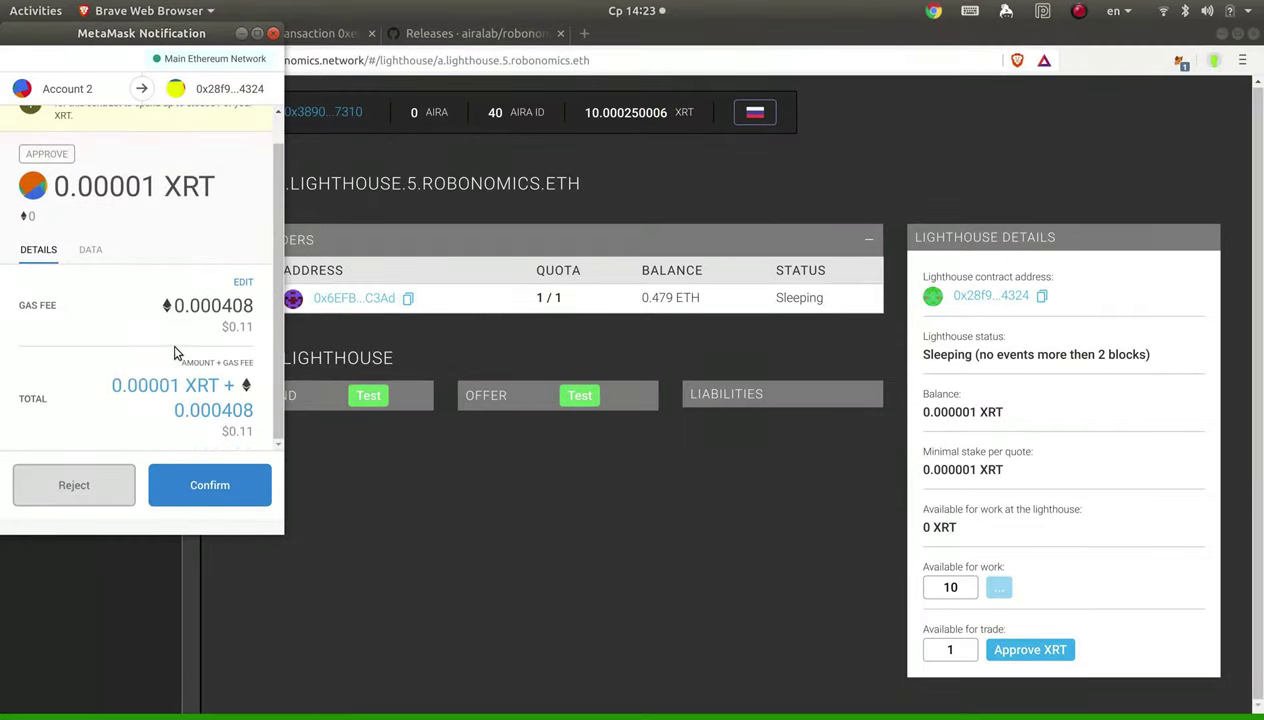
click(211, 497)
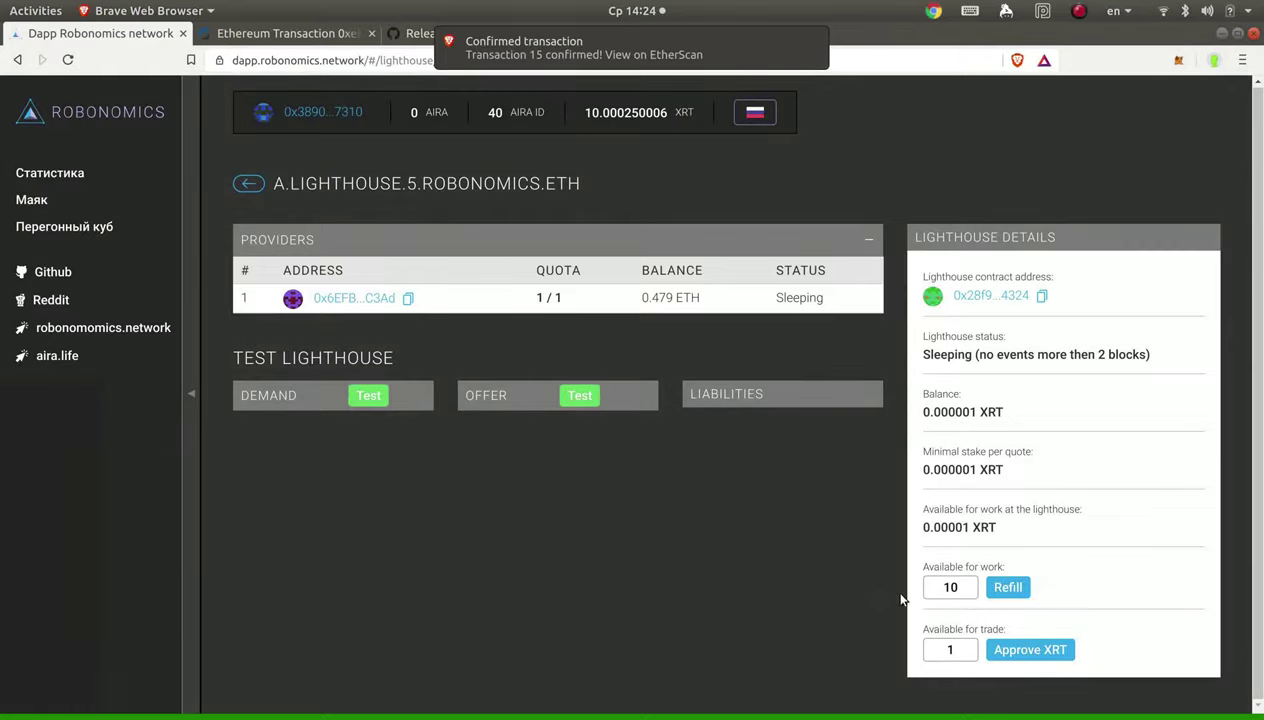
Step: Refill the lighthouse with the approved 10 quotas and confirm the contract interaction in MetaMask
click(1008, 587)
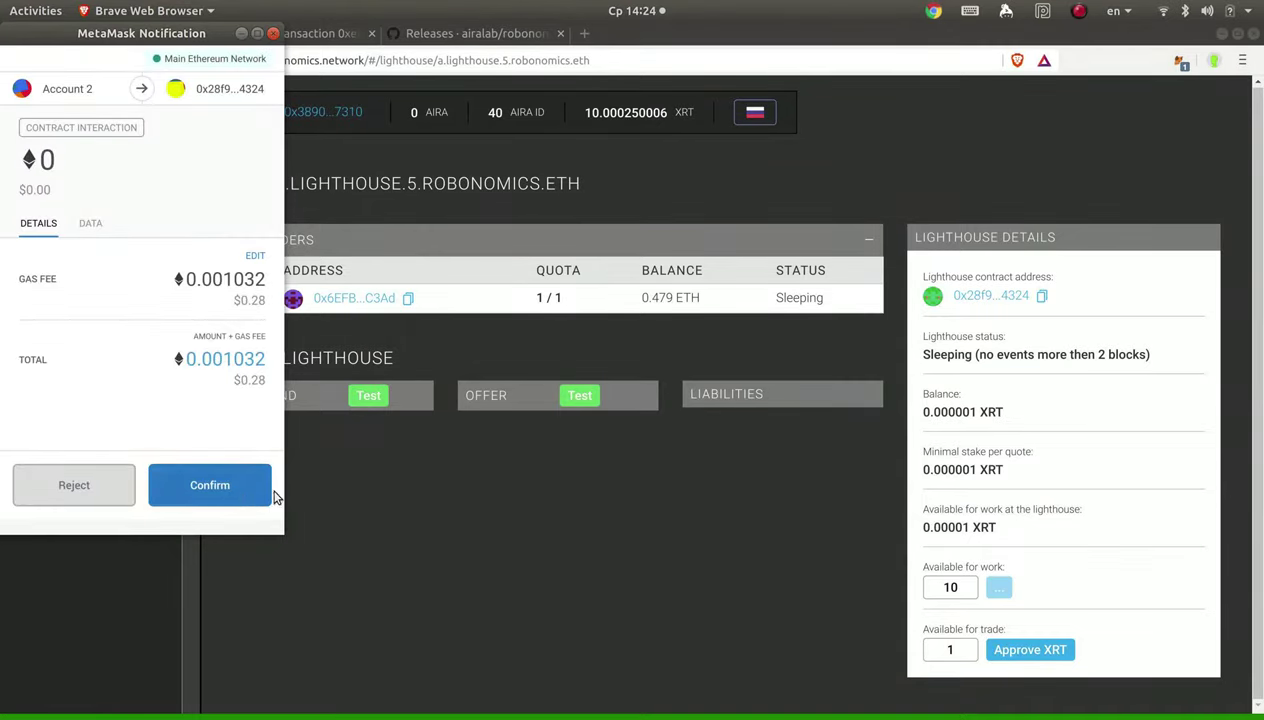
click(240, 477)
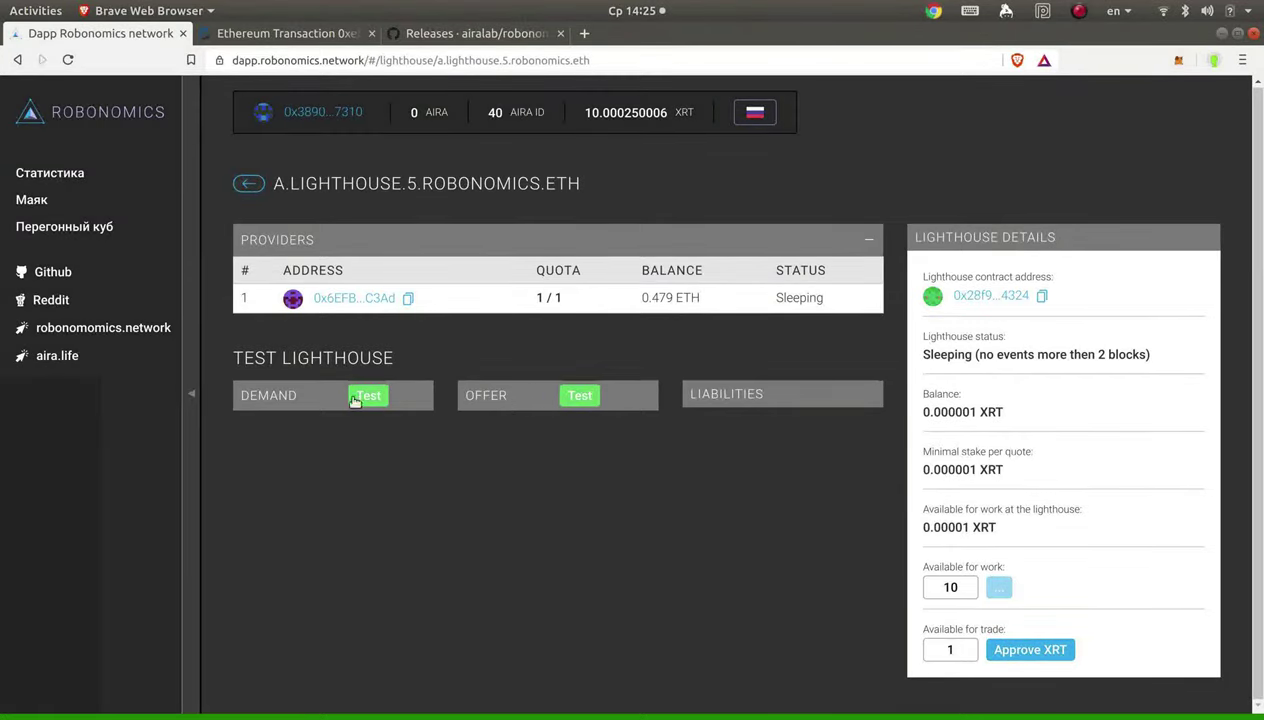
drag(233, 357, 438, 355)
click(438, 355)
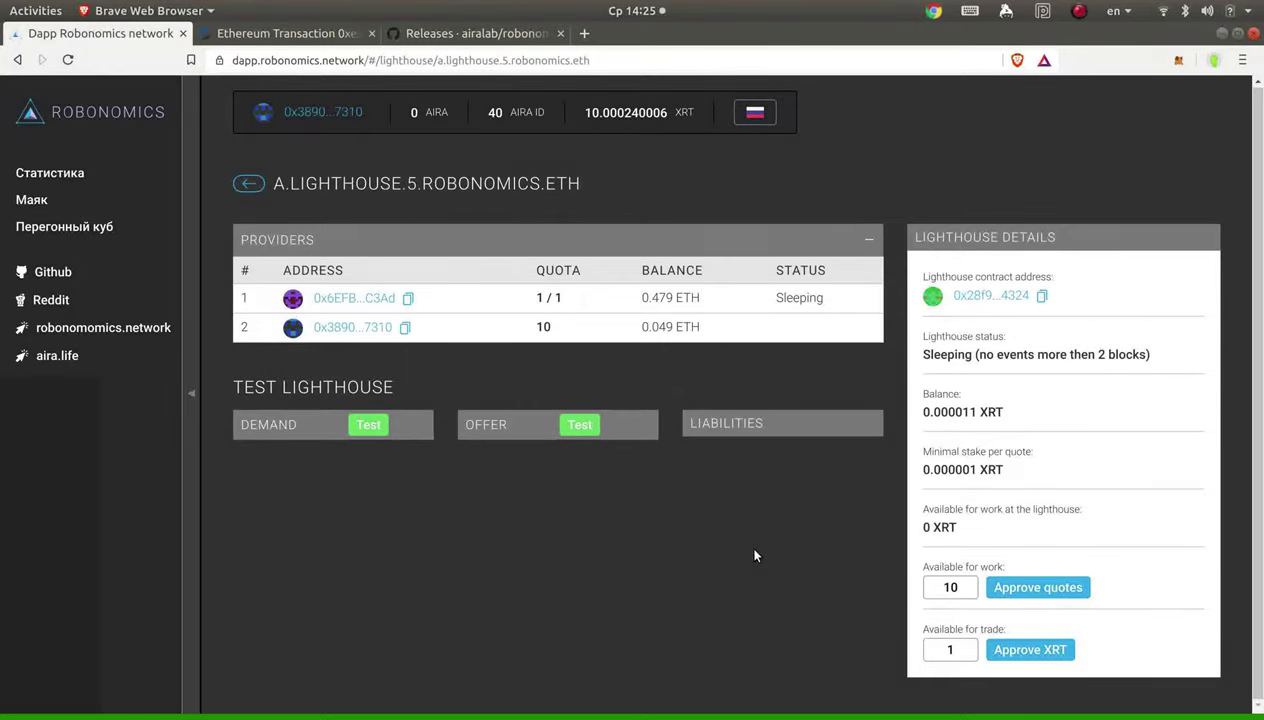
Step: View the Robonomics network statistics and the Robonomics communication LTS 1.0 release on GitHub
click(78, 189)
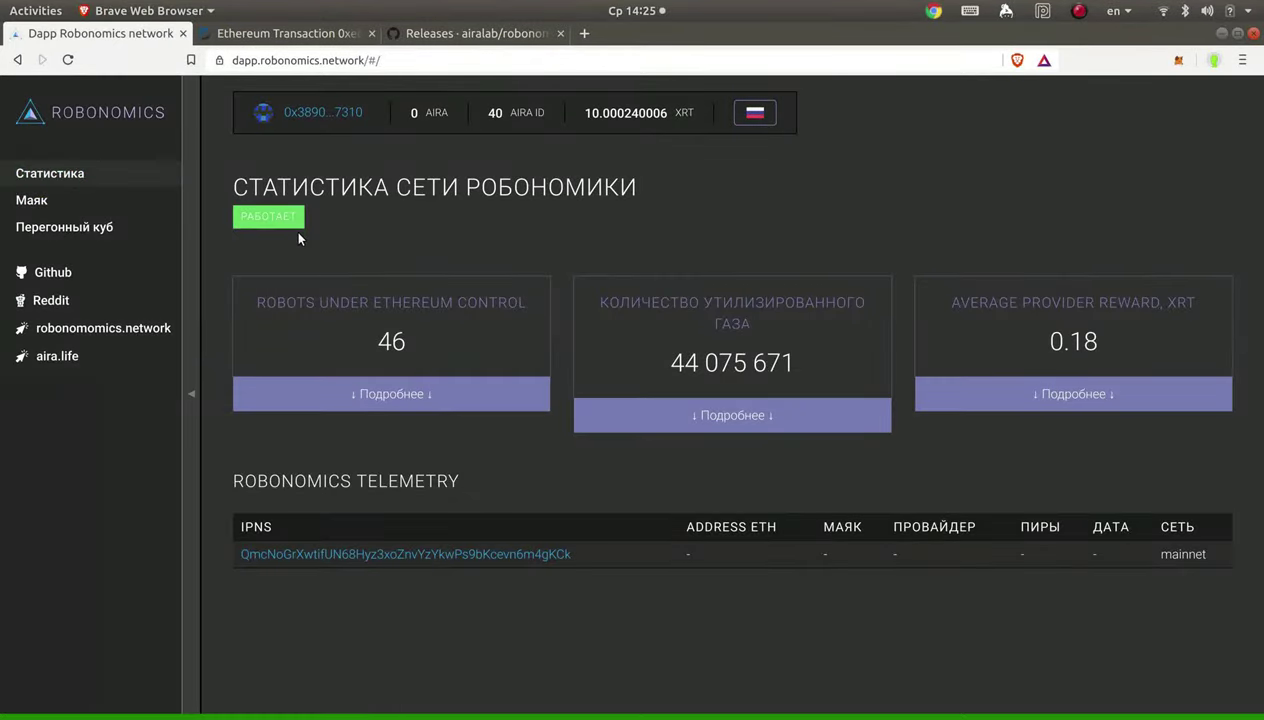
click(430, 33)
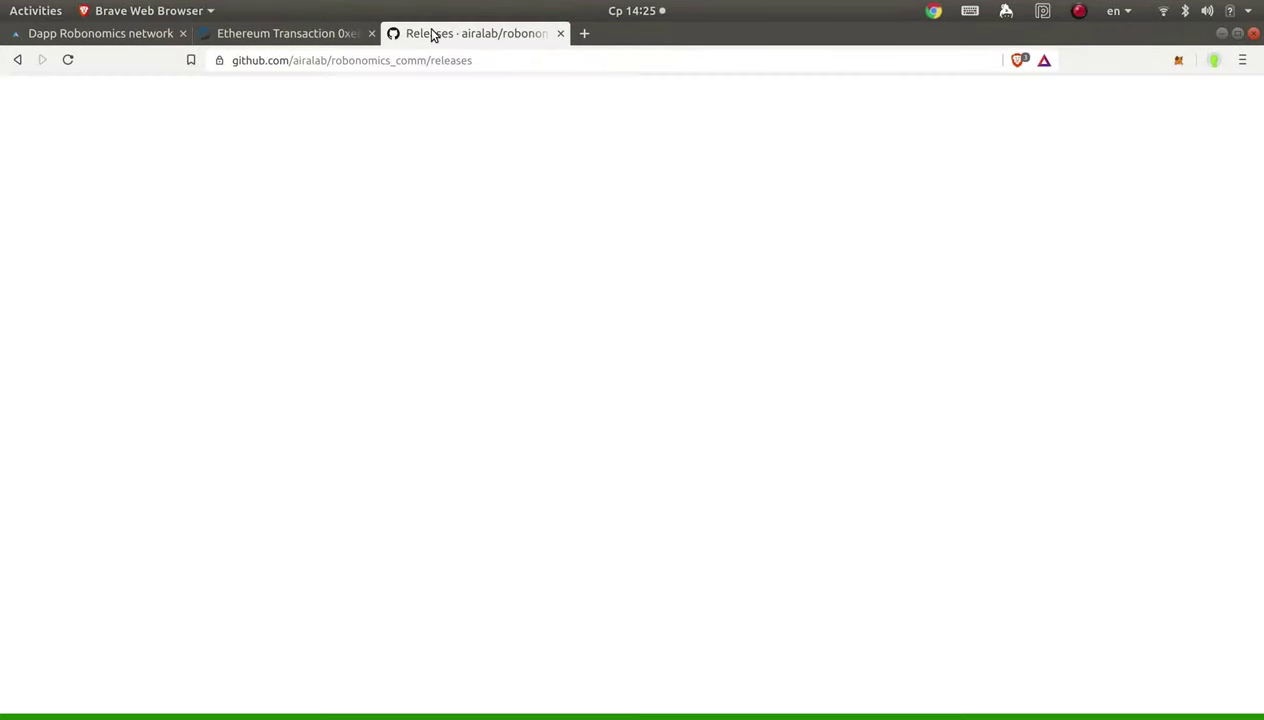
drag(810, 324, 390, 326)
click(650, 400)
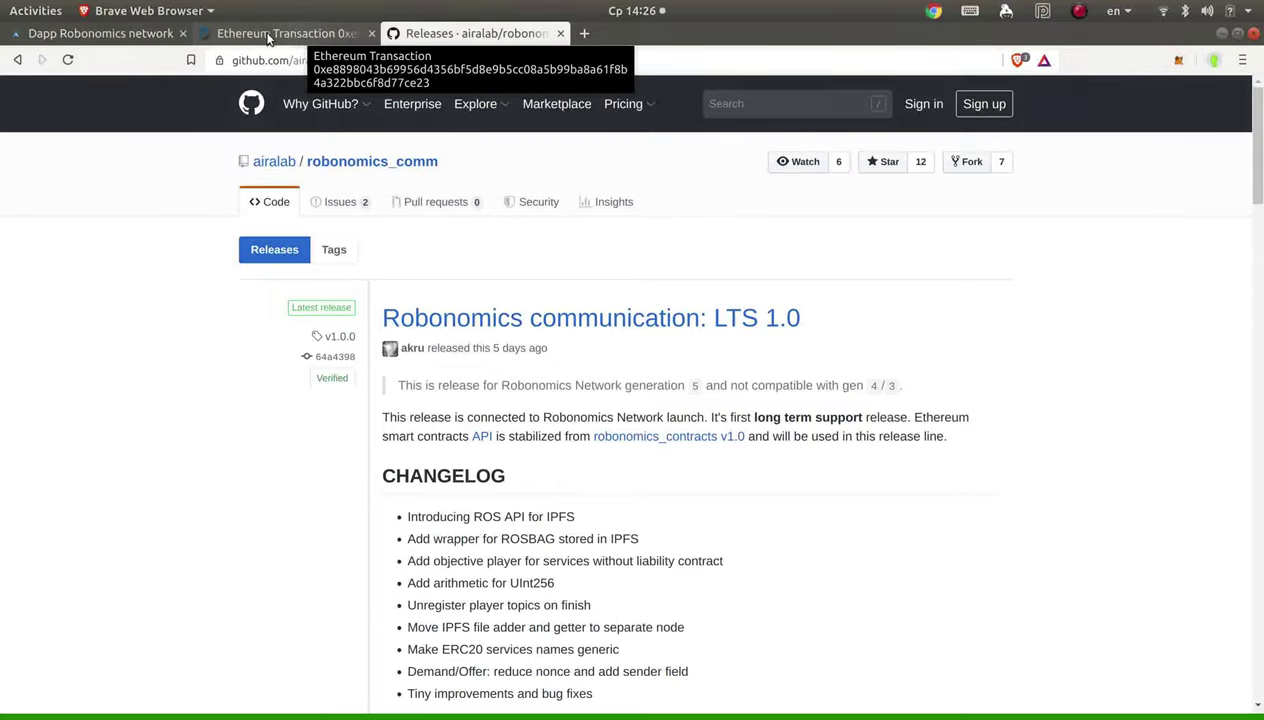
Step: Return to the Robonomics dapp and look over the AIRA to XRT token conversion page
click(122, 34)
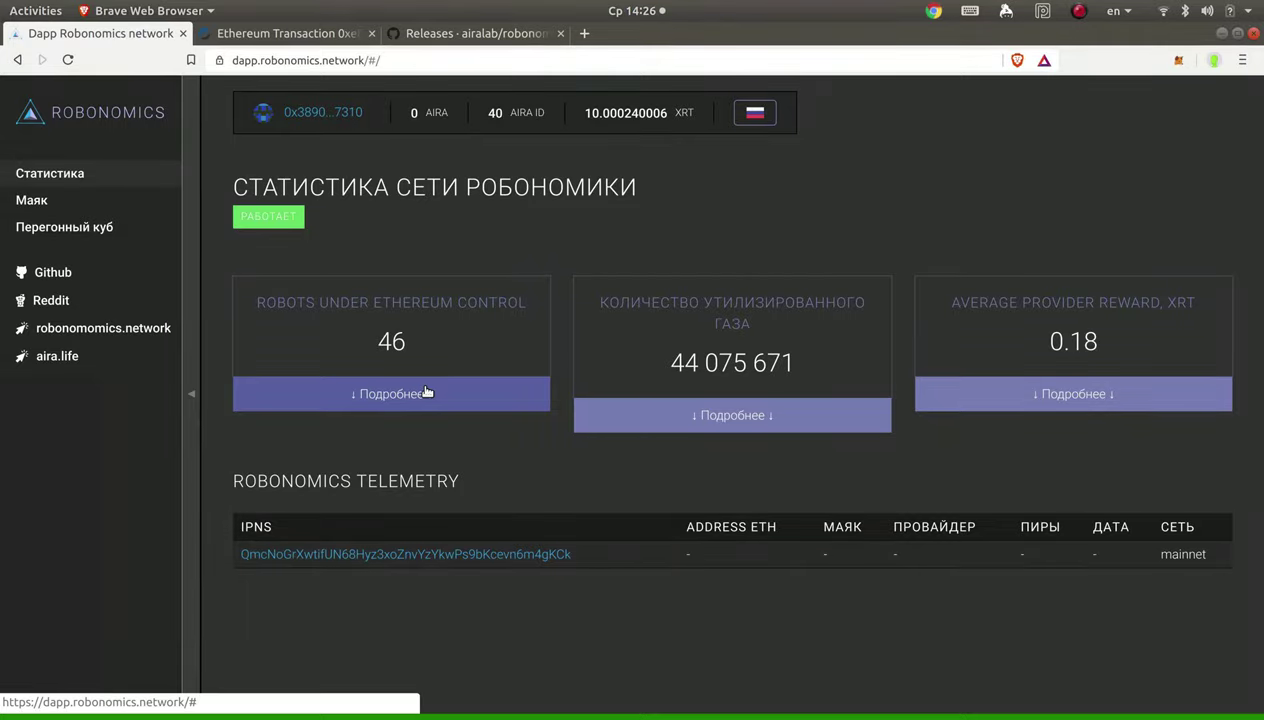
click(44, 228)
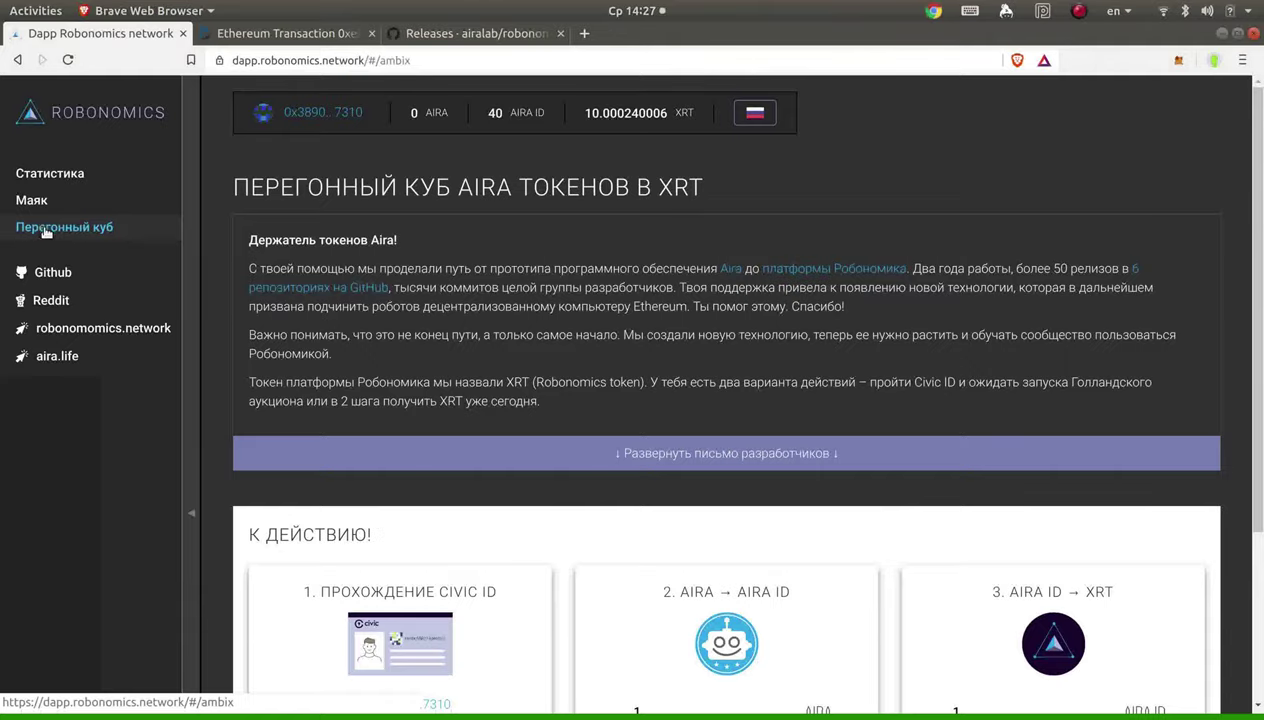
scroll(564, 488, down, 5)
scroll(581, 494, up, 5)
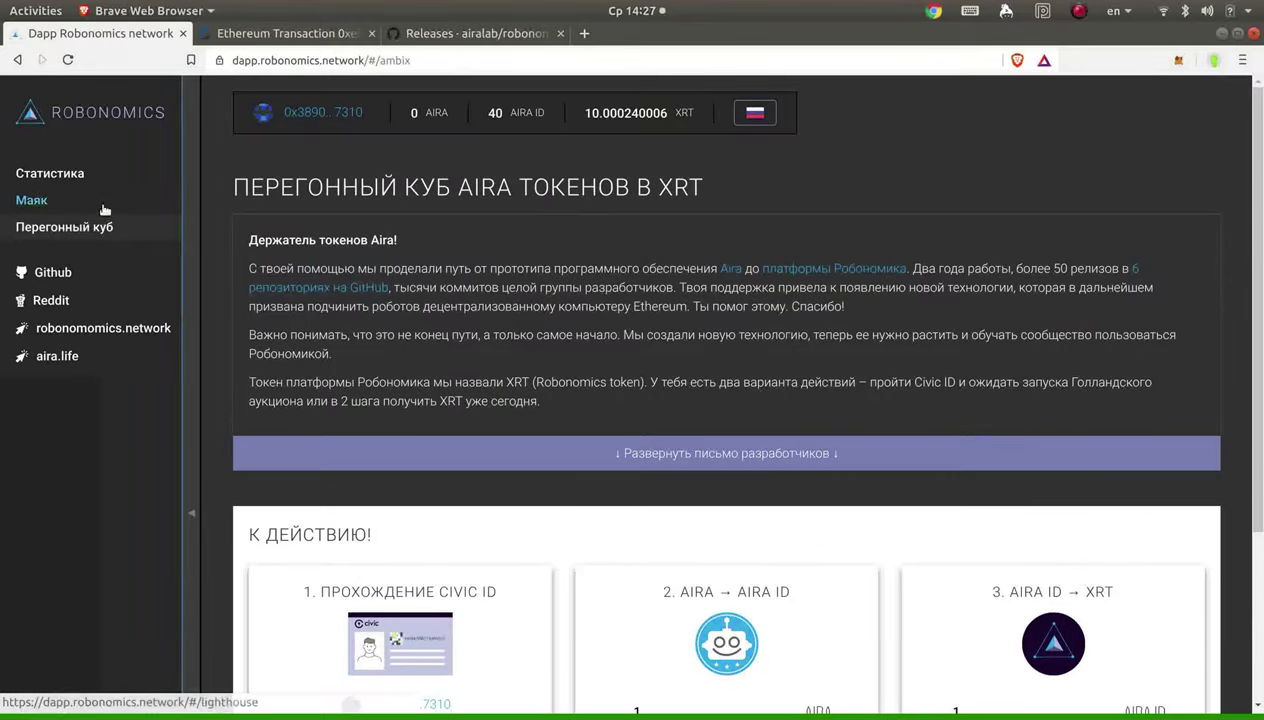
Step: Reconnect to a.lighthouse.5.robonomics.eth from the lighthouse page and examine its Test Lighthouse section
click(35, 201)
click(462, 222)
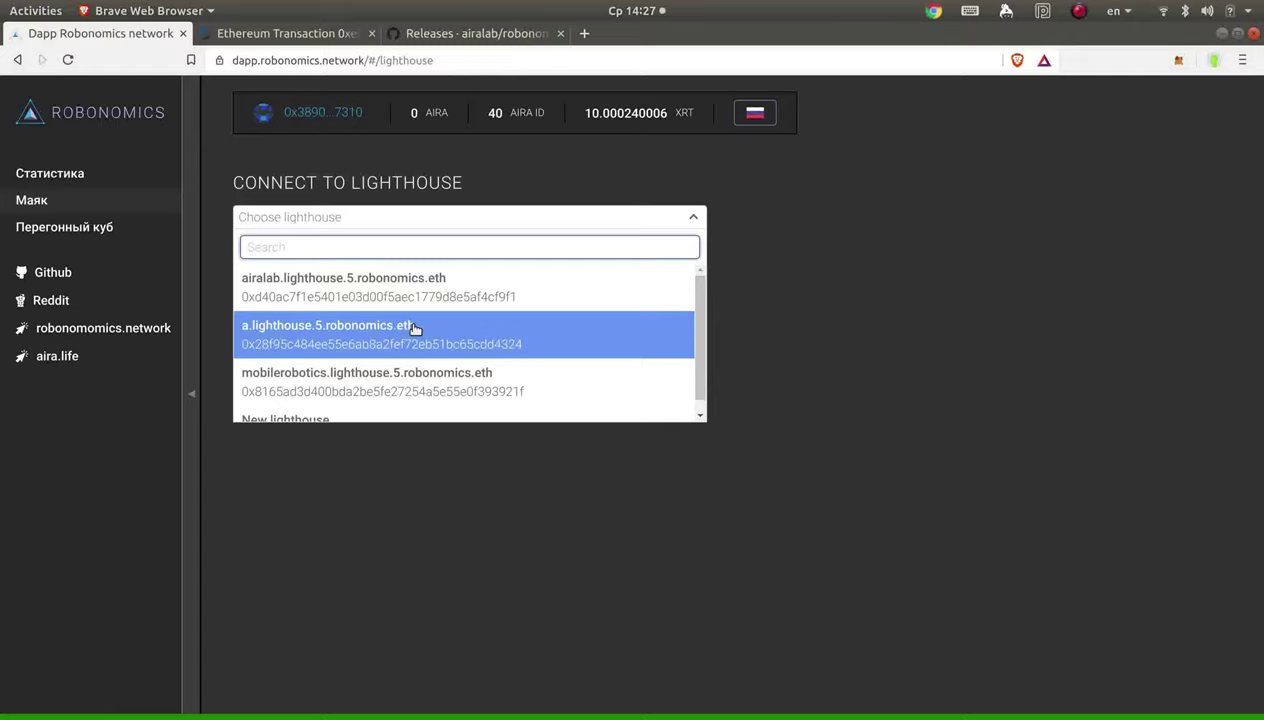
click(418, 325)
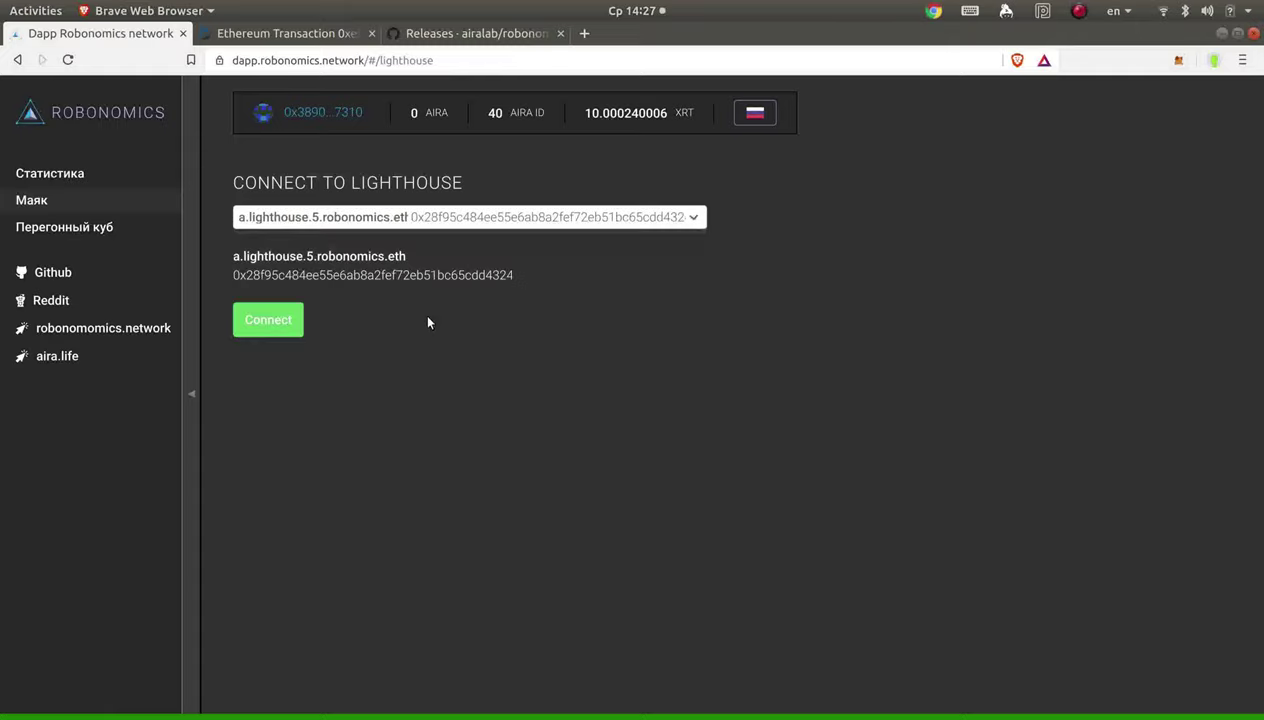
click(278, 319)
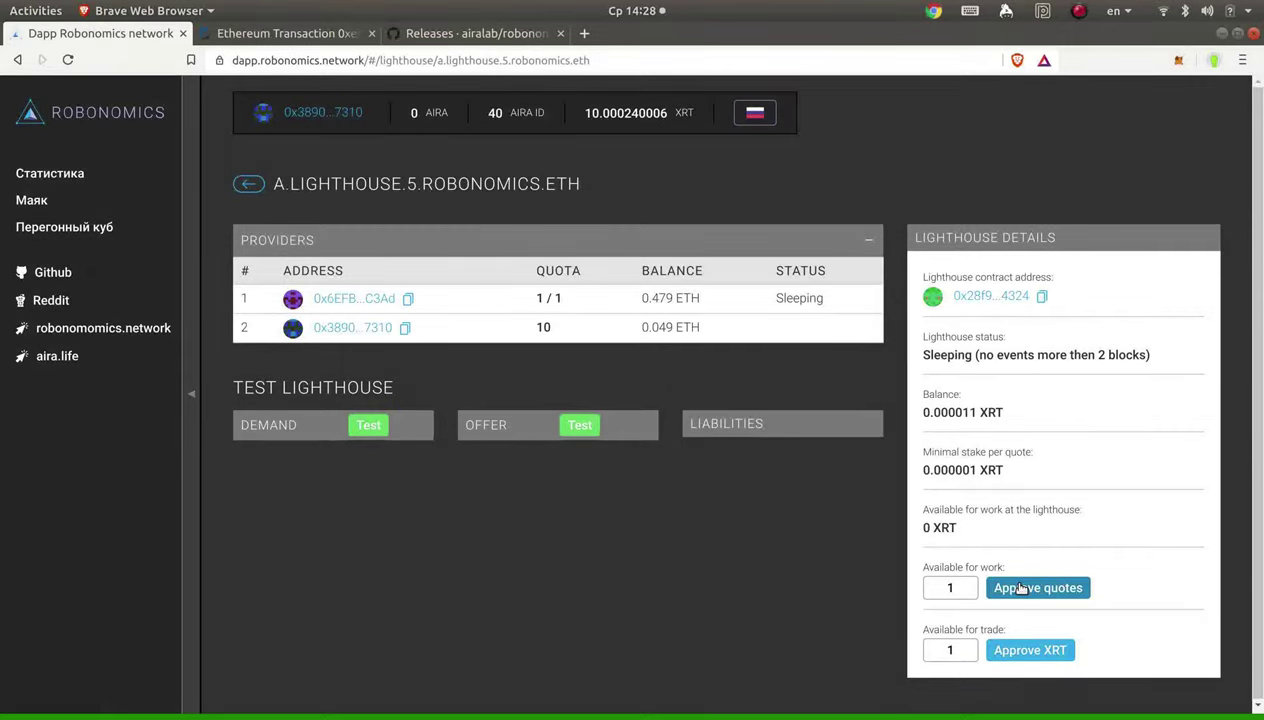
drag(236, 390, 433, 393)
click(443, 391)
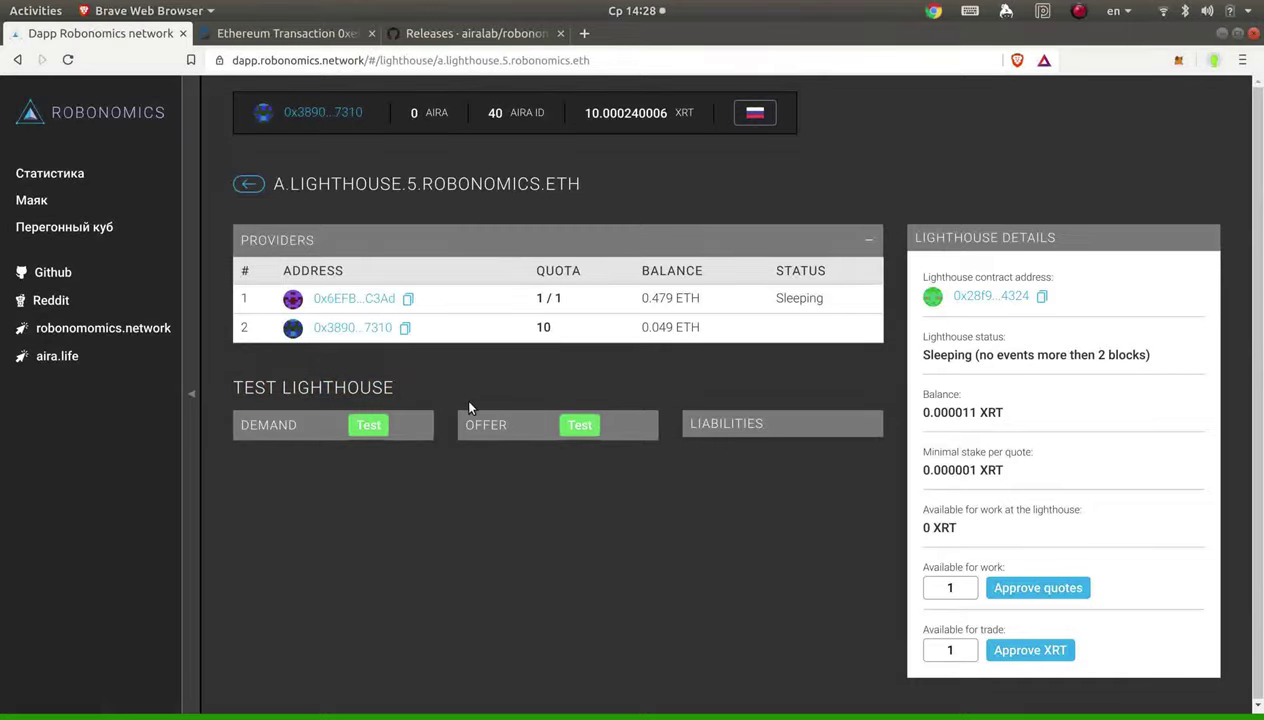